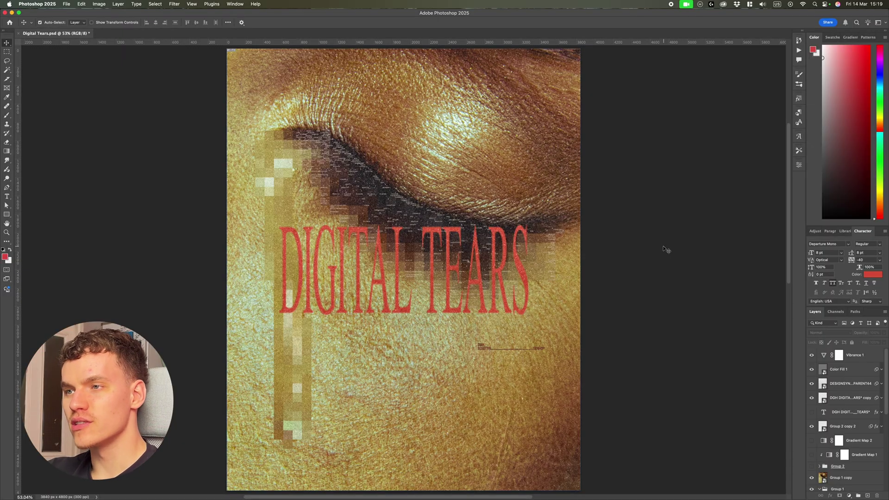
Examine the finished Digital Tears poster, including its pixelated tear, the eyelash area filled with tiny text, and the red title
{"action": "key", "text": "super+minus"}
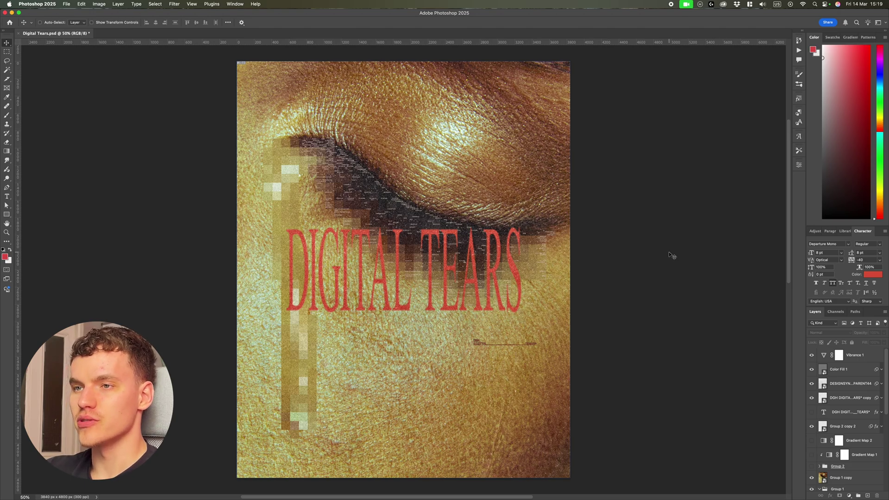
{"action": "scroll", "coordinate": [566, 316], "scroll_direction": "down", "scroll_amount": 5}
{"action": "scroll", "coordinate": [474, 325], "scroll_direction": "up", "scroll_amount": 5}
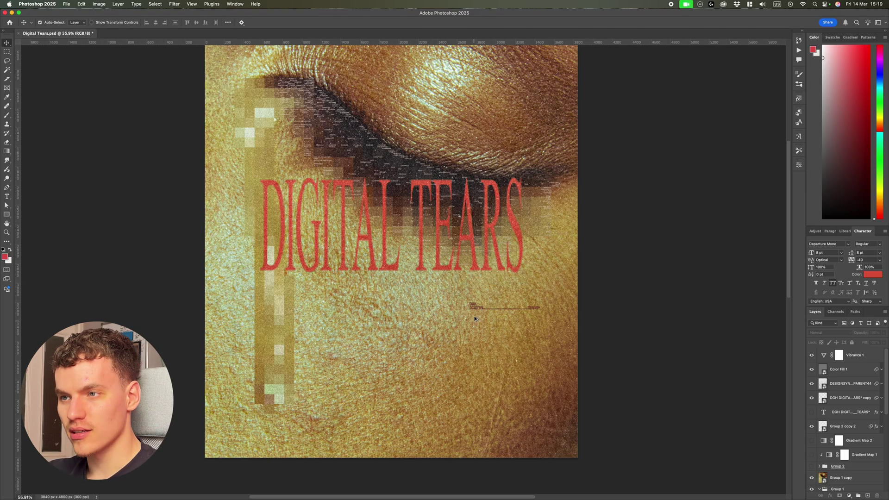
{"action": "scroll", "coordinate": [421, 265], "scroll_direction": "up", "scroll_amount": 5}
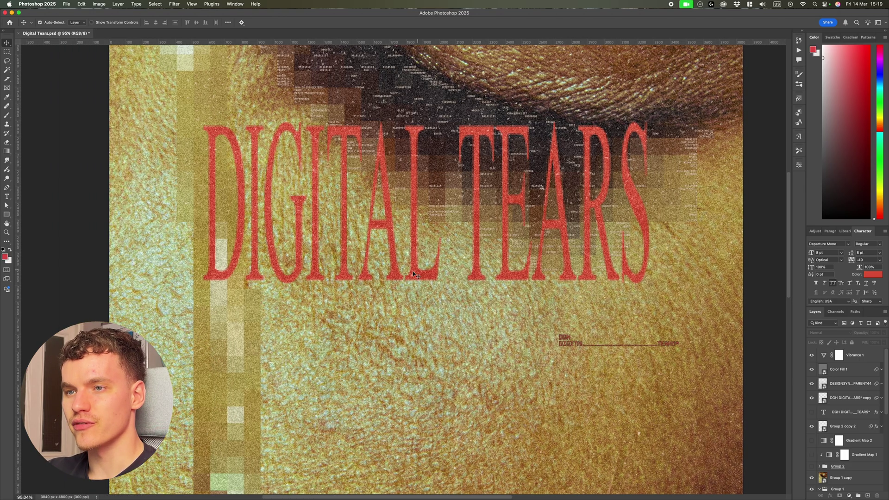
{"action": "scroll", "coordinate": [413, 270], "scroll_direction": "down", "scroll_amount": 4}
{"action": "scroll", "coordinate": [279, 307], "scroll_direction": "up", "scroll_amount": 4}
{"action": "scroll", "coordinate": [278, 308], "scroll_direction": "down", "scroll_amount": 6}
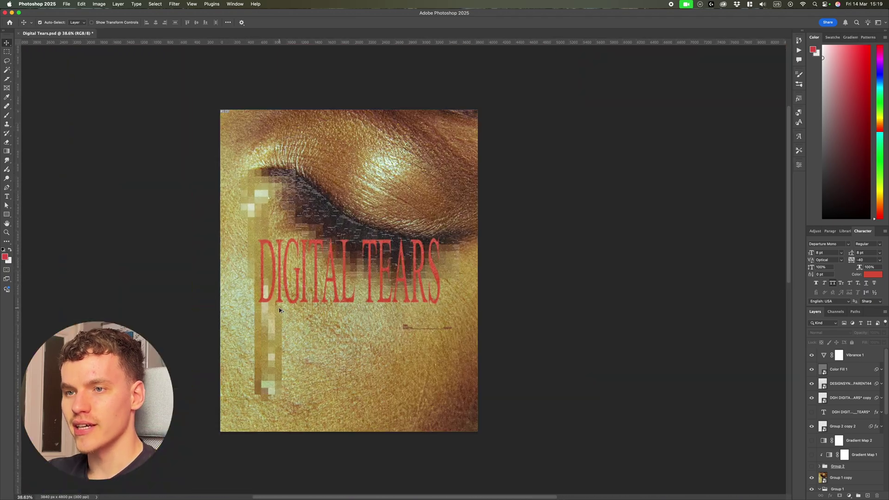
{"action": "scroll", "coordinate": [278, 307], "scroll_direction": "up", "scroll_amount": 6}
{"action": "scroll", "coordinate": [279, 307], "scroll_direction": "down", "scroll_amount": 4}
{"action": "scroll", "coordinate": [279, 309], "scroll_direction": "left", "scroll_amount": 2}
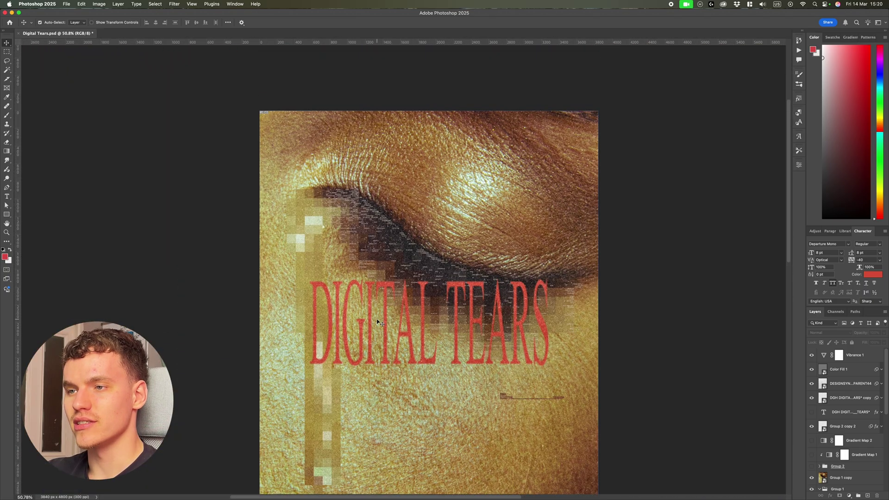
{"action": "scroll", "coordinate": [314, 160], "scroll_direction": "up", "scroll_amount": 3}
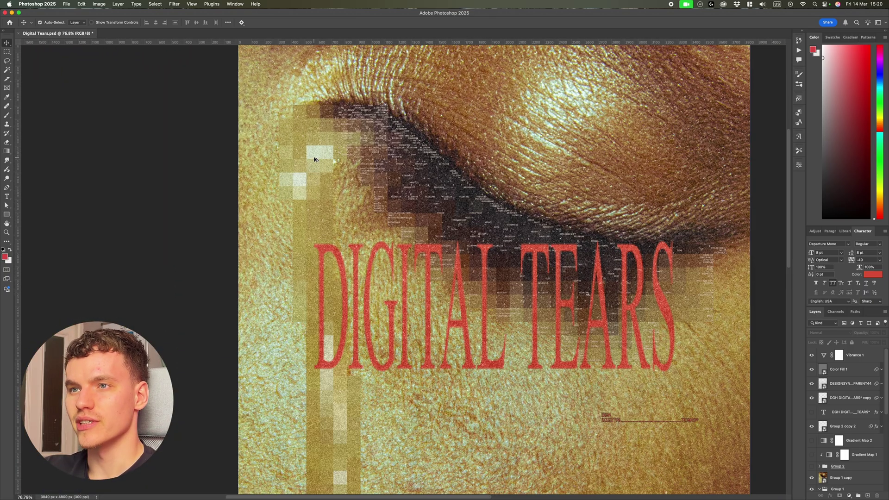
{"action": "scroll", "coordinate": [340, 428], "scroll_direction": "down", "scroll_amount": 4}
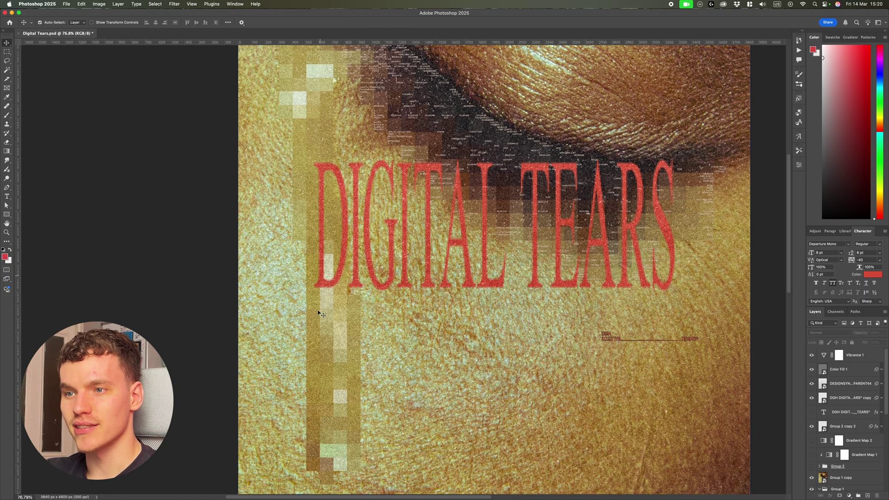
{"action": "scroll", "coordinate": [355, 458], "scroll_direction": "down", "scroll_amount": 3}
{"action": "scroll", "coordinate": [349, 390], "scroll_direction": "down", "scroll_amount": 2}
{"action": "scroll", "coordinate": [372, 254], "scroll_direction": "up", "scroll_amount": 5}
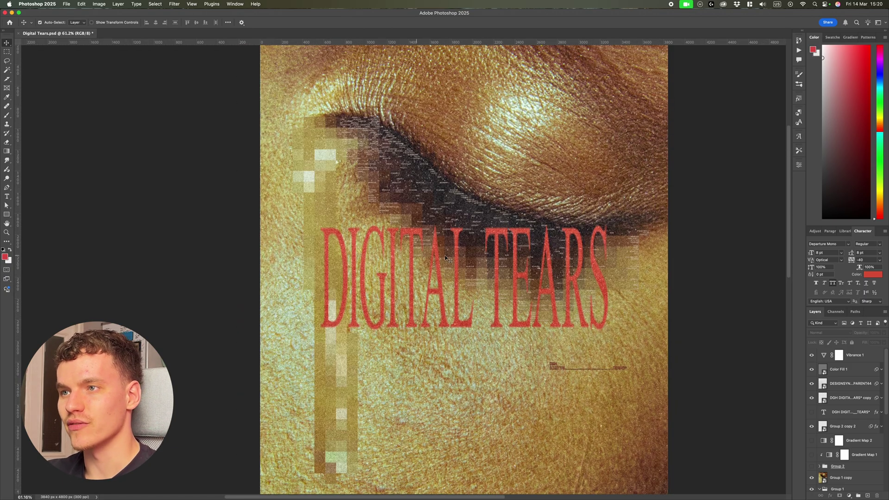
{"action": "scroll", "coordinate": [437, 262], "scroll_direction": "up", "scroll_amount": 1}
{"action": "scroll", "coordinate": [437, 262], "scroll_direction": "up", "scroll_amount": 3}
{"action": "scroll", "coordinate": [438, 262], "scroll_direction": "down", "scroll_amount": 4}
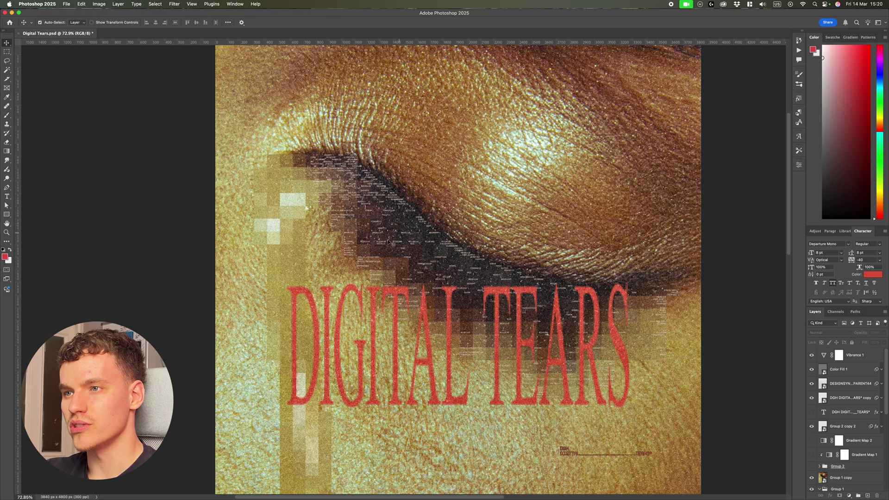
{"action": "scroll", "coordinate": [589, 359], "scroll_direction": "up", "scroll_amount": 2}
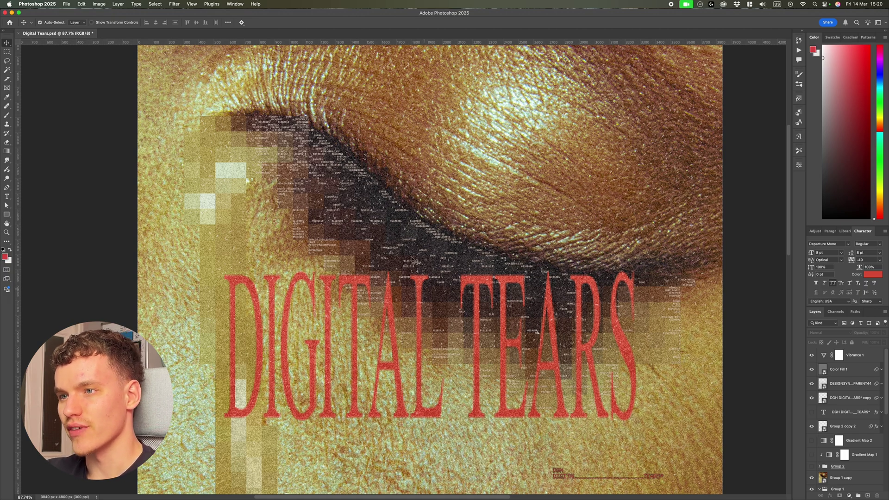
{"action": "scroll", "coordinate": [696, 380], "scroll_direction": "down", "scroll_amount": 5}
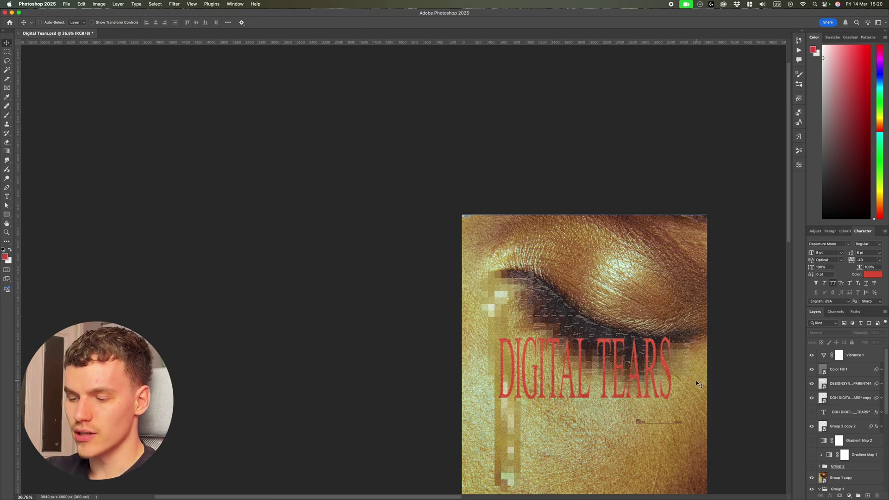
{"action": "key", "text": "super+0"}
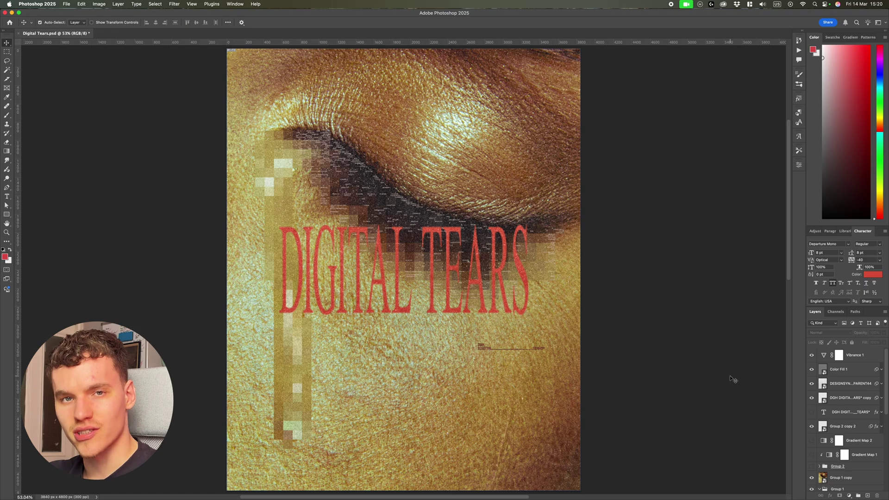
{"action": "scroll", "coordinate": [730, 376], "scroll_direction": "down", "scroll_amount": 2}
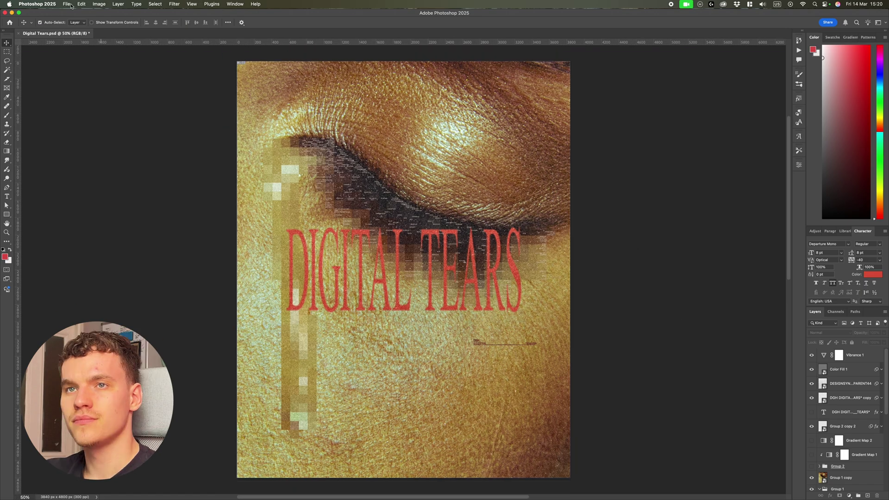
Create a new 3840 × 4800 pixel RGB document at 300 pixels/inch with a black background
{"action": "left_click", "coordinate": [67, 4]}
{"action": "left_click", "coordinate": [73, 13]}
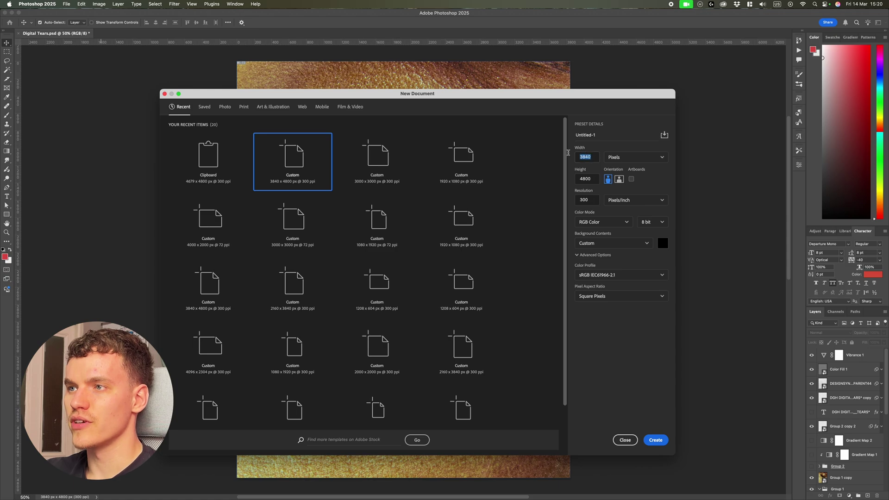
{"action": "key", "text": "Tab"}
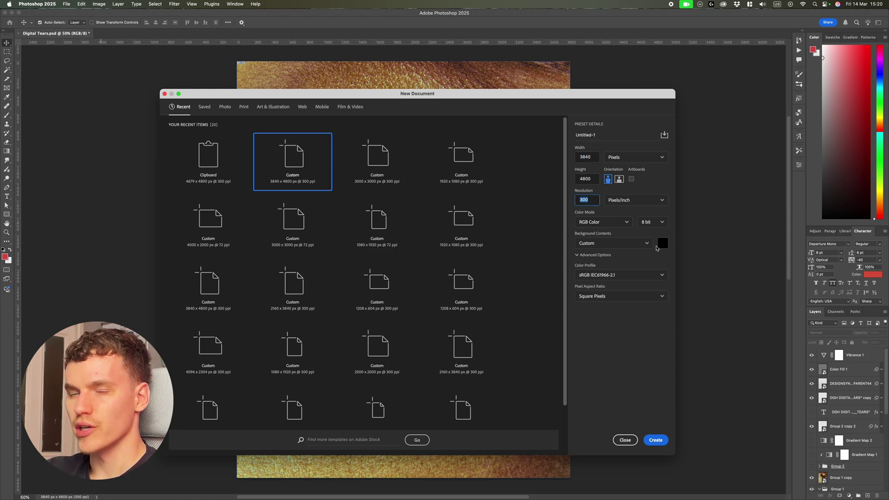
{"action": "left_click", "coordinate": [655, 440]}
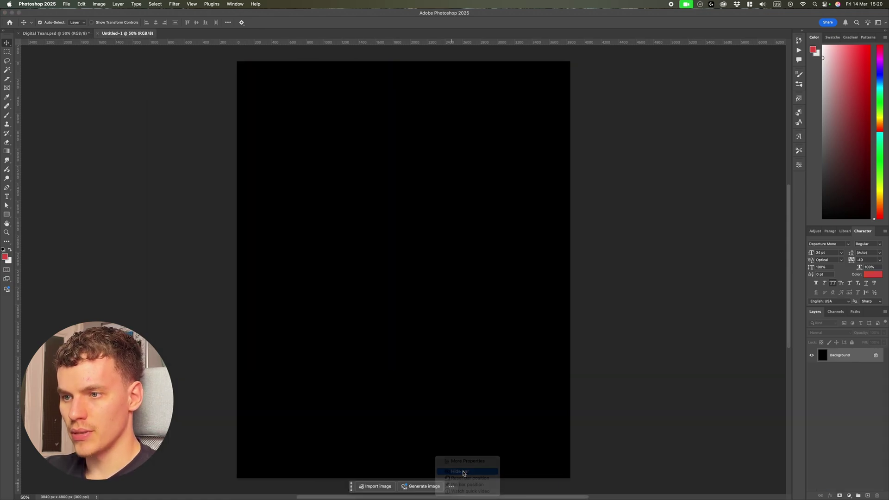
Paste the photo of the closed eye with a tear into the new document, filling the canvas height
{"action": "key", "text": "super+v"}
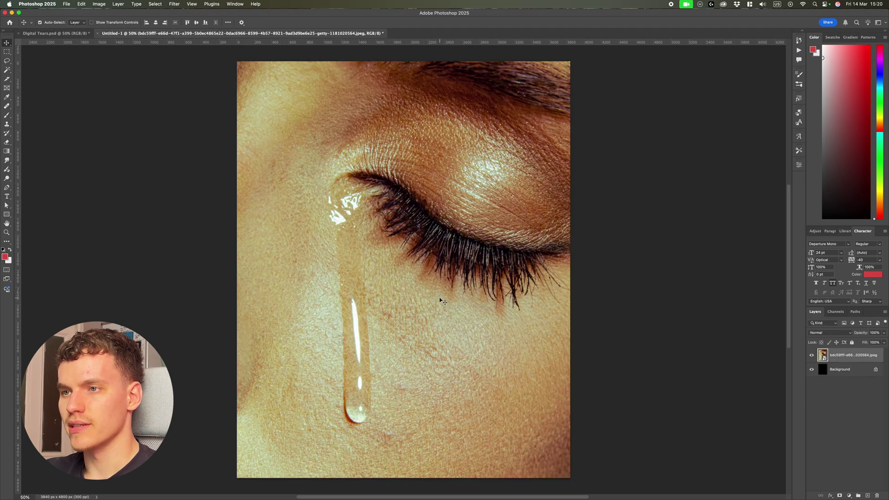
{"action": "scroll", "coordinate": [441, 299], "scroll_direction": "down", "scroll_amount": 5}
{"action": "key", "text": "super+0"}
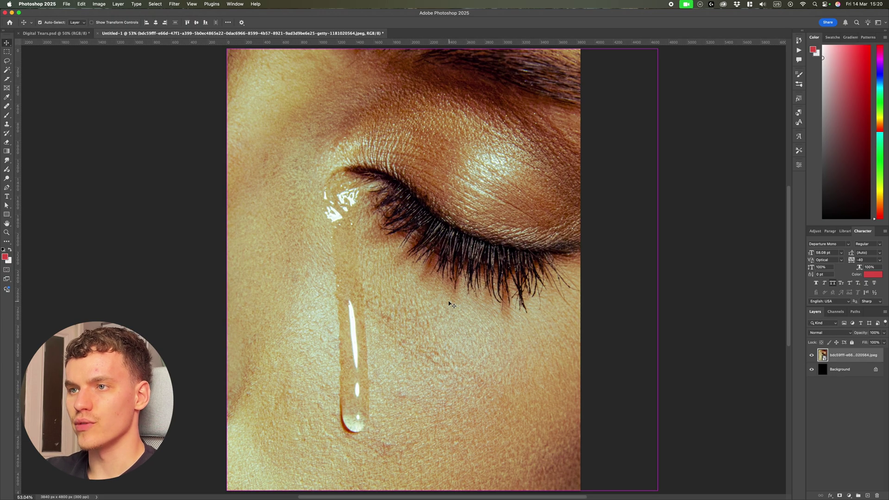
Shift the eye photo horizontally towards the canvas's left edge, keeping the canvas fully covered, and deselect its layer
{"action": "scroll", "coordinate": [480, 292], "scroll_direction": "down", "scroll_amount": 5}
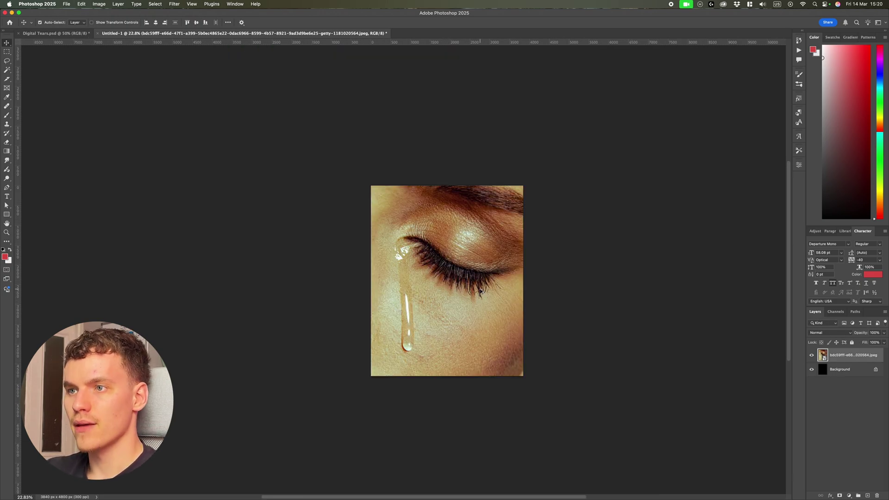
{"action": "scroll", "coordinate": [480, 292], "scroll_direction": "up", "scroll_amount": 6}
{"action": "left_click_drag", "start_coordinate": [473, 292], "coordinate": [491, 292]}
{"action": "scroll", "coordinate": [490, 291], "scroll_direction": "down", "scroll_amount": 6}
{"action": "scroll", "coordinate": [492, 291], "scroll_direction": "up", "scroll_amount": 2}
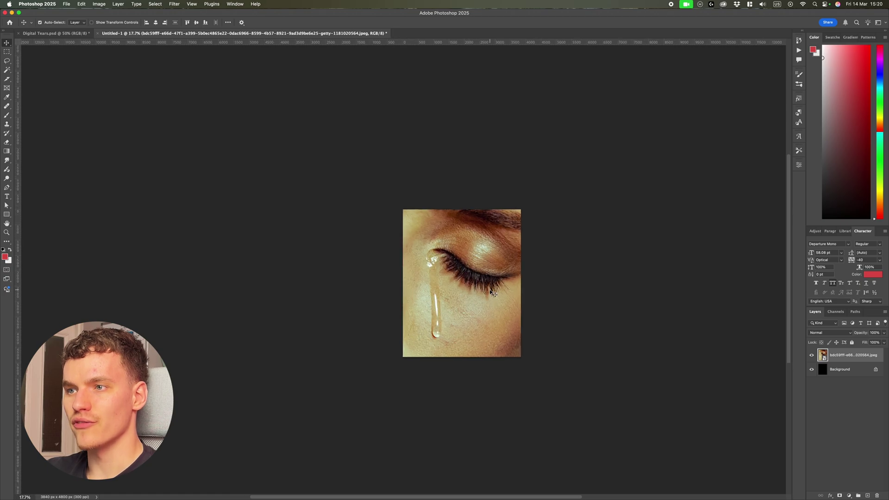
{"action": "scroll", "coordinate": [492, 292], "scroll_direction": "up", "scroll_amount": 3}
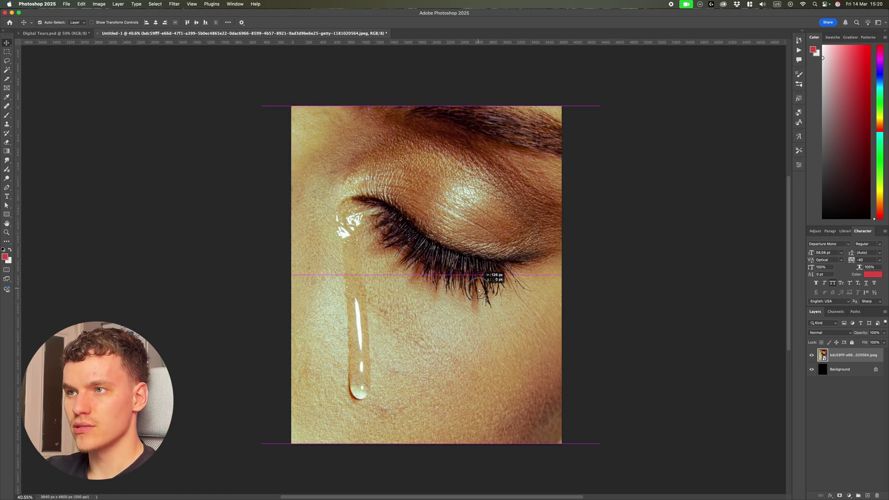
{"action": "scroll", "coordinate": [483, 285], "scroll_direction": "down", "scroll_amount": 1}
{"action": "mouse_move", "coordinate": [479, 290]}
{"action": "left_mouse_down"}
{"action": "mouse_move", "coordinate": [501, 290]}
{"action": "mouse_move", "coordinate": [492, 287]}
{"action": "left_mouse_up"}
{"action": "scroll", "coordinate": [492, 287], "scroll_direction": "up", "scroll_amount": 3}
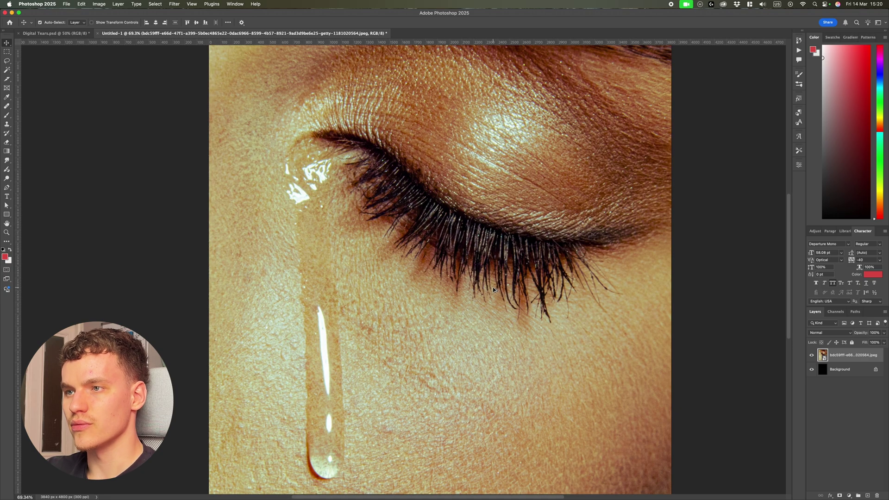
{"action": "scroll", "coordinate": [493, 288], "scroll_direction": "down", "scroll_amount": 3}
{"action": "scroll", "coordinate": [493, 288], "scroll_direction": "up", "scroll_amount": 1}
{"action": "left_click", "coordinate": [627, 289]}
{"action": "scroll", "coordinate": [542, 288], "scroll_direction": "up", "scroll_amount": 1}
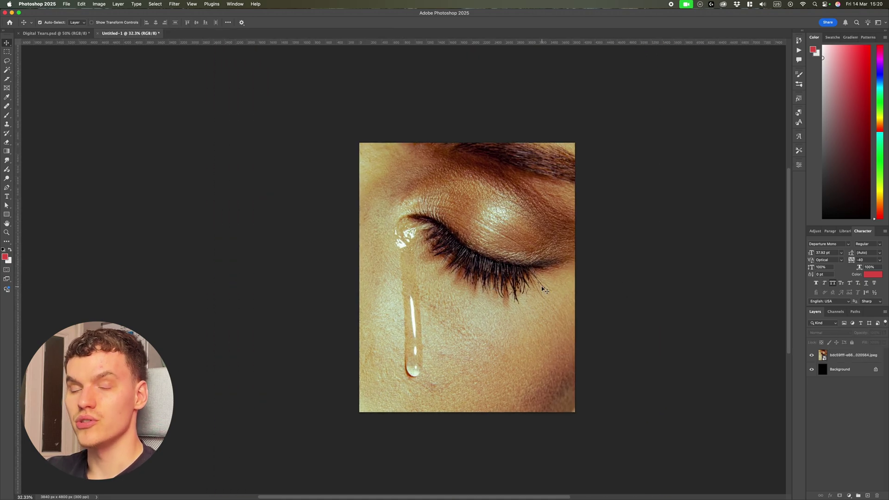
Compare the photo's framing in the new document with the finished Digital Tears poster
{"action": "left_click", "coordinate": [56, 33]}
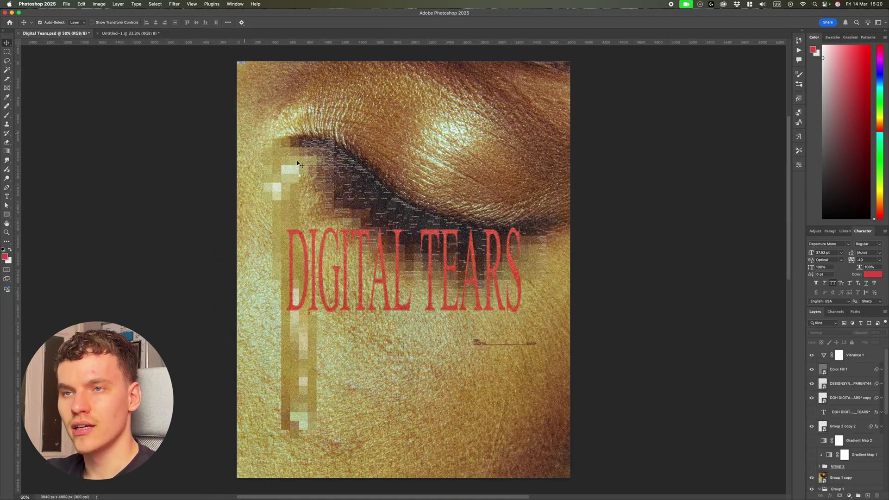
{"action": "scroll", "coordinate": [444, 351], "scroll_direction": "down", "scroll_amount": 2}
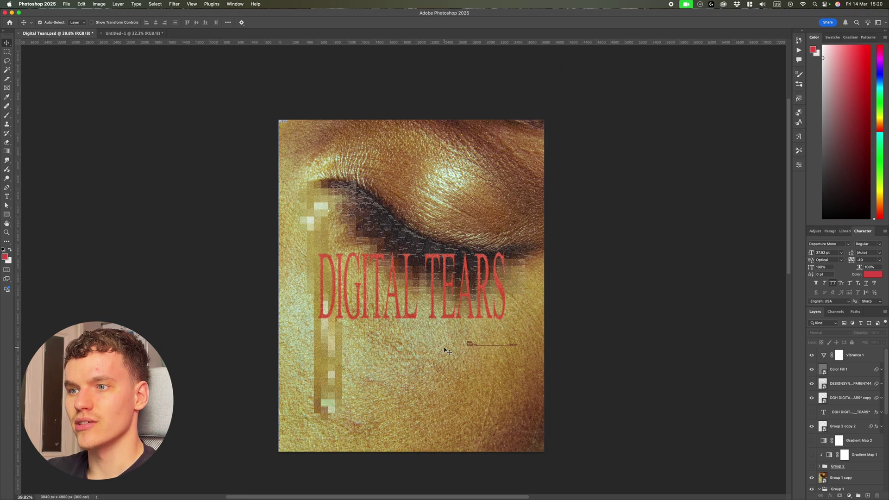
{"action": "key", "text": "ctrl+Tab"}
{"action": "scroll", "coordinate": [530, 339], "scroll_direction": "up", "scroll_amount": 1}
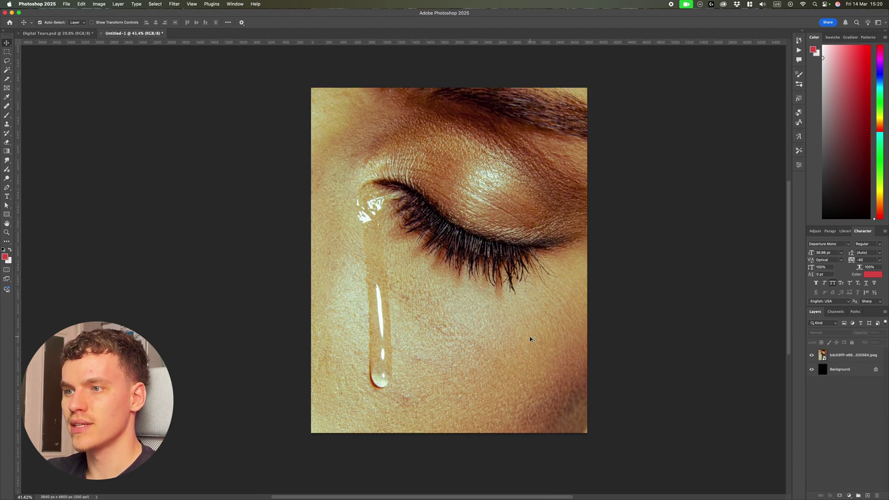
{"action": "scroll", "coordinate": [526, 338], "scroll_direction": "up", "scroll_amount": 1}
Adjust the eye photo's light with the Camera Raw Filter: exposure -0.70, contrast +50, highlights +40, shadows +5, whites +20, blacks +10
{"action": "left_click", "coordinate": [842, 360]}
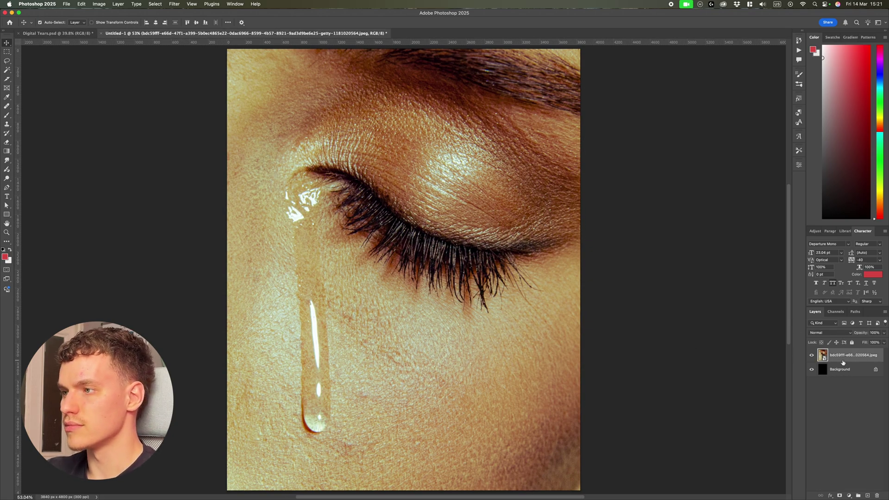
{"action": "left_click", "coordinate": [174, 4]}
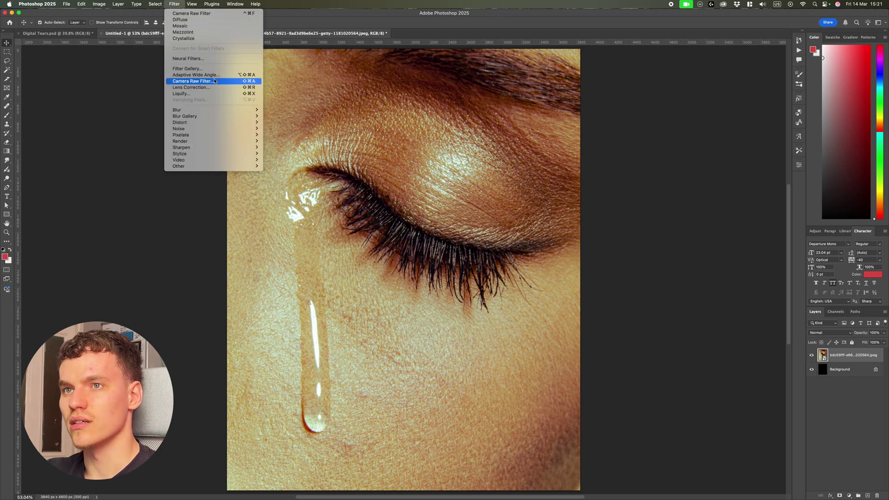
{"action": "left_click", "coordinate": [194, 81]}
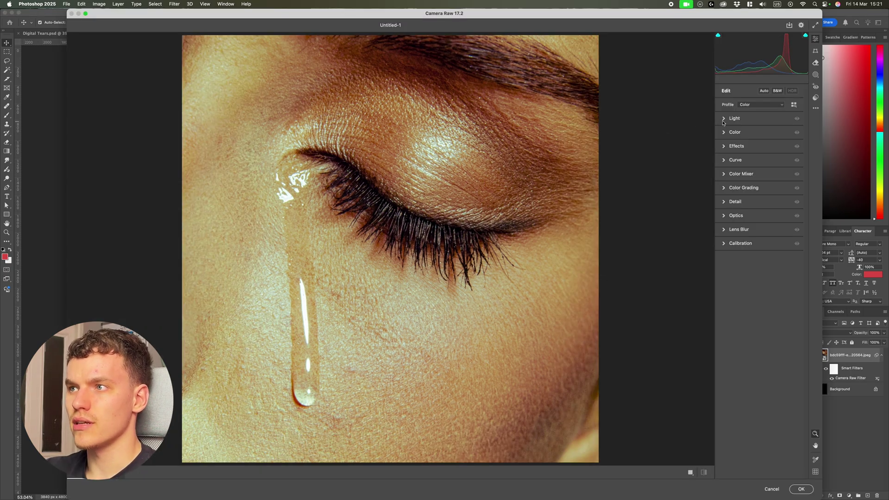
{"action": "left_click", "coordinate": [725, 119]}
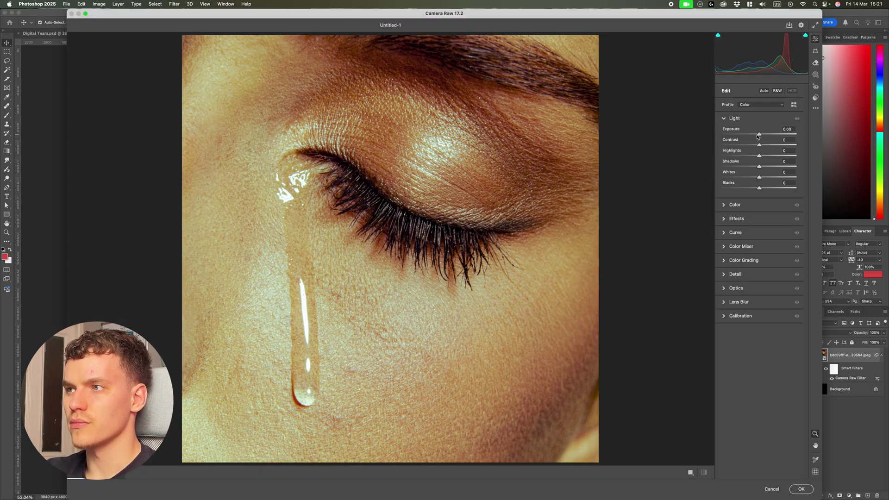
{"action": "mouse_move", "coordinate": [758, 134]}
{"action": "left_mouse_down"}
{"action": "mouse_move", "coordinate": [773, 146]}
{"action": "mouse_move", "coordinate": [766, 146]}
{"action": "left_mouse_up"}
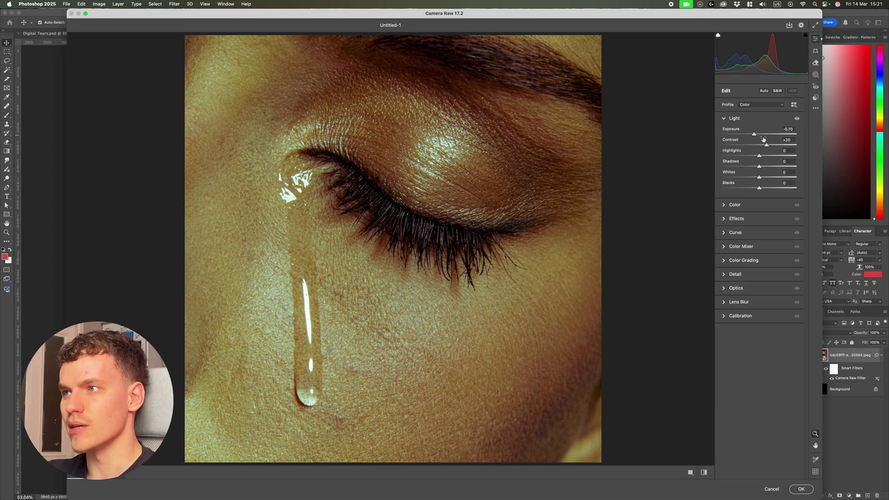
{"action": "mouse_move", "coordinate": [766, 144]}
{"action": "left_mouse_down"}
{"action": "mouse_move", "coordinate": [778, 146]}
{"action": "mouse_move", "coordinate": [766, 156]}
{"action": "mouse_move", "coordinate": [776, 156]}
{"action": "mouse_move", "coordinate": [763, 156]}
{"action": "left_mouse_up"}
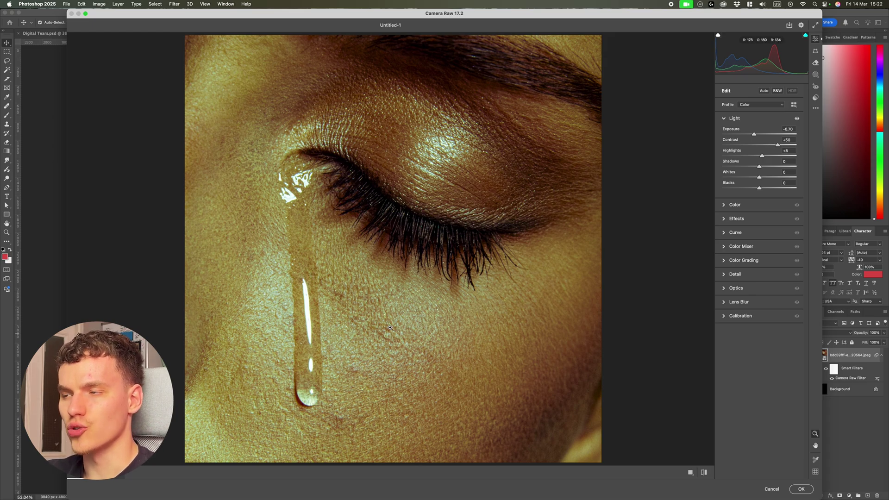
{"action": "left_click_drag", "start_coordinate": [761, 156], "coordinate": [763, 191]}
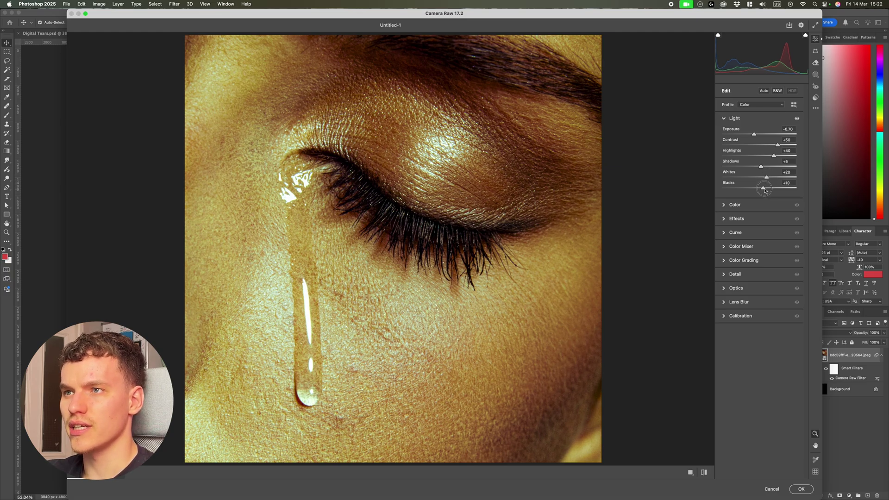
{"action": "left_click", "coordinate": [725, 118]}
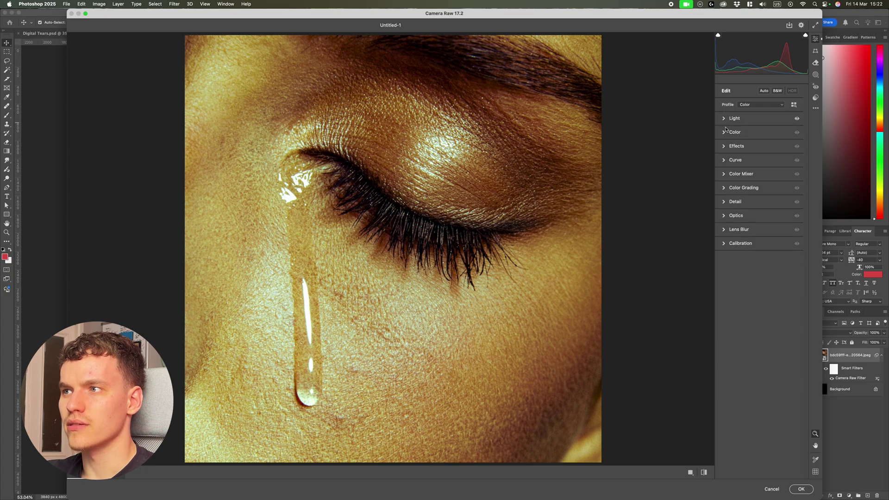
Color-grade the photo with green midtones, cyan shadows and red highlights (hue 355, saturation 16), apply the Camera Raw Filter and compare before and after
{"action": "left_click", "coordinate": [723, 188]}
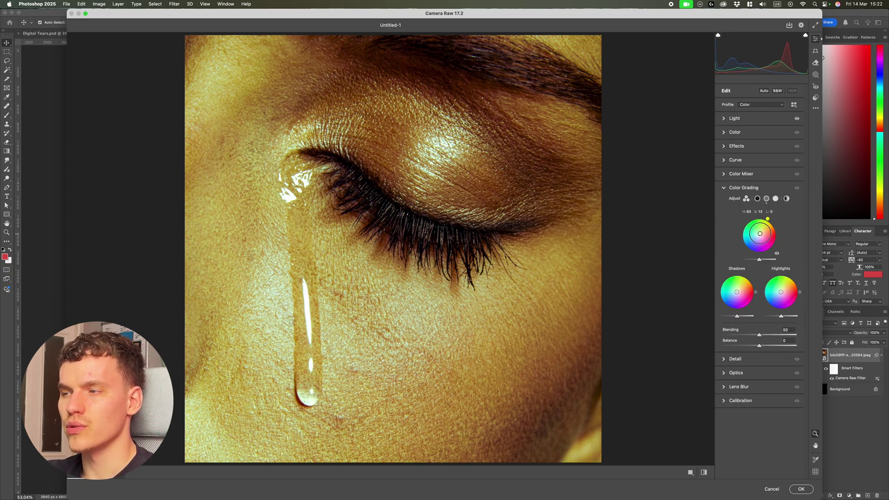
{"action": "mouse_move", "coordinate": [760, 234]}
{"action": "left_mouse_down"}
{"action": "mouse_move", "coordinate": [750, 219]}
{"action": "mouse_move", "coordinate": [758, 235]}
{"action": "left_mouse_up"}
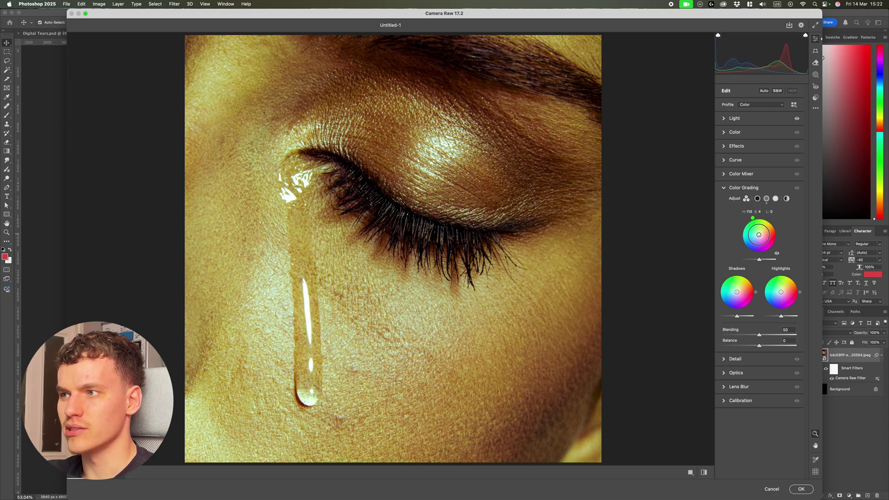
{"action": "left_click_drag", "start_coordinate": [736, 293], "coordinate": [782, 291]}
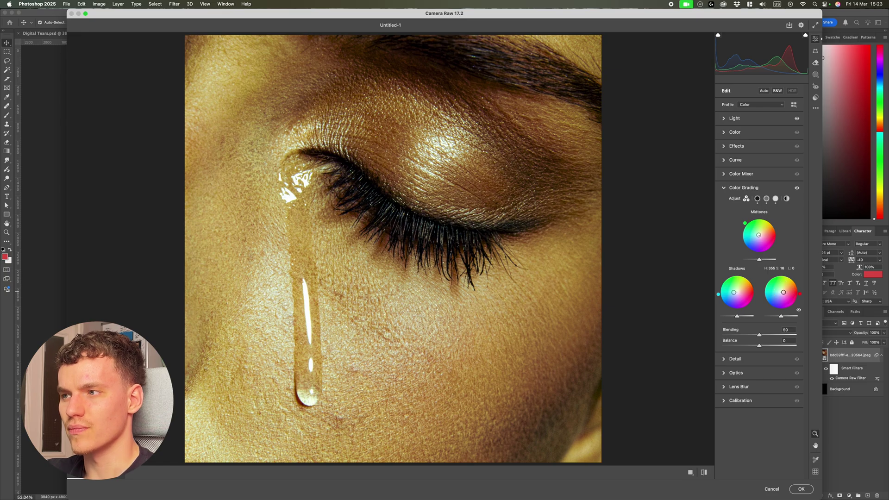
{"action": "left_click", "coordinate": [724, 188]}
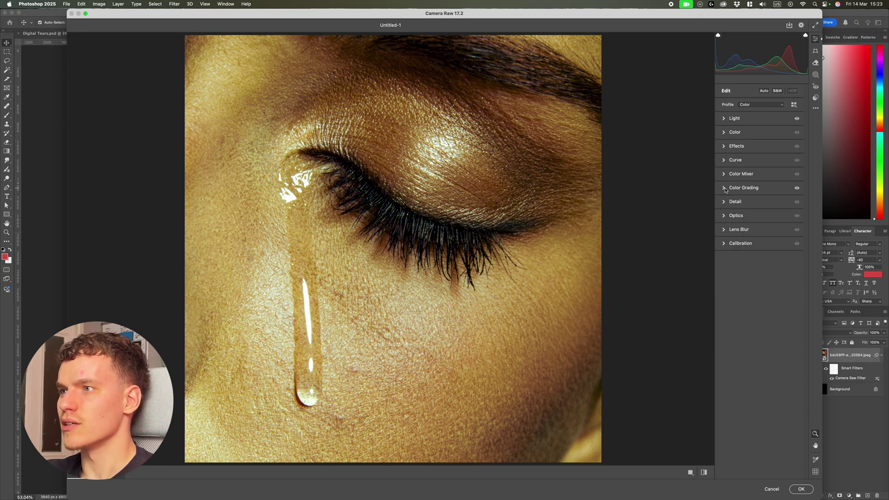
{"action": "left_click", "coordinate": [805, 491]}
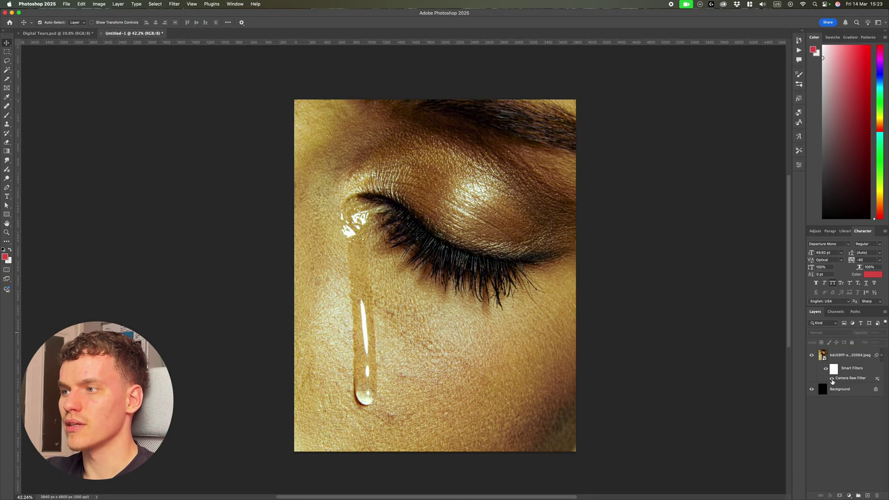
{"action": "left_click", "coordinate": [831, 378]}
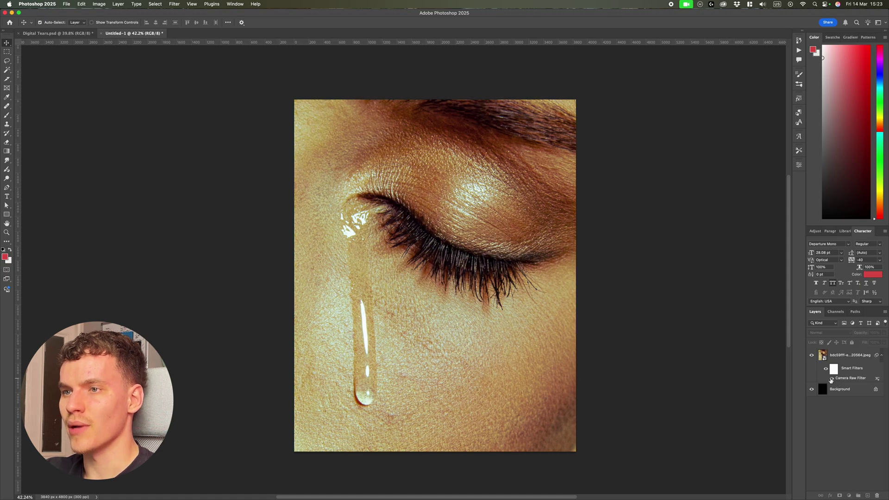
{"action": "left_click", "coordinate": [831, 378]}
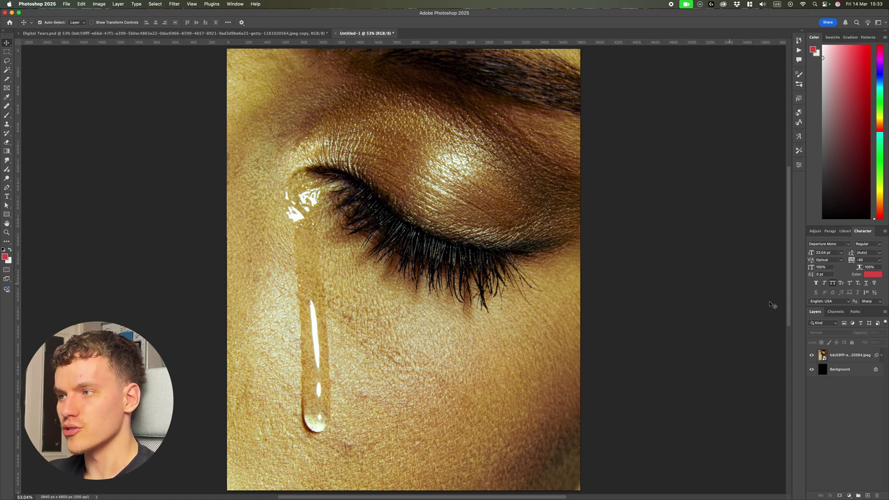
Duplicate the eye photo layer and make an automatic Subject selection on the copy
{"action": "left_click", "coordinate": [815, 361]}
{"action": "key", "text": "super+j"}
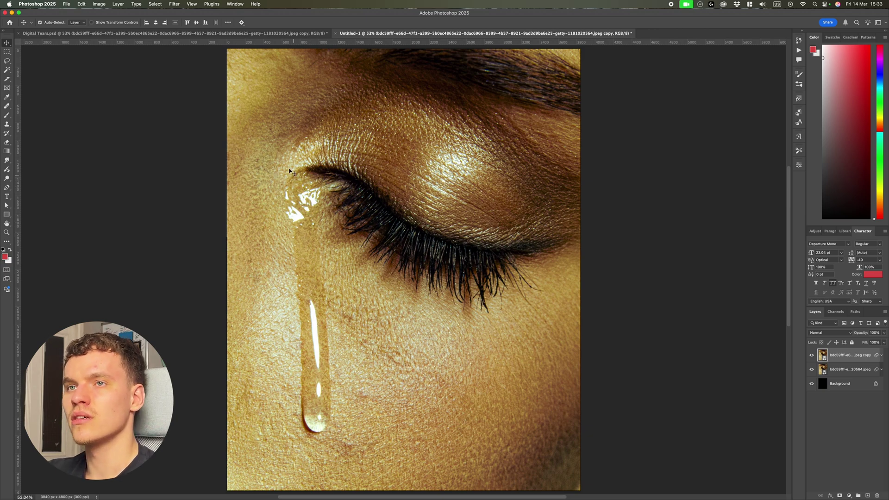
{"action": "left_click", "coordinate": [155, 5]}
{"action": "left_click", "coordinate": [161, 83]}
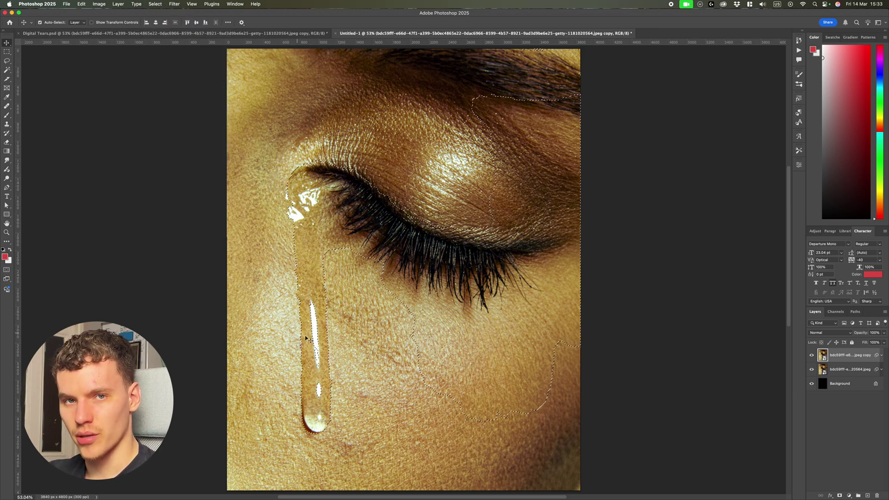
Add the unselected white highlights inside the tear's lower part to the selection with the Lasso tool
{"action": "left_click", "coordinate": [7, 61]}
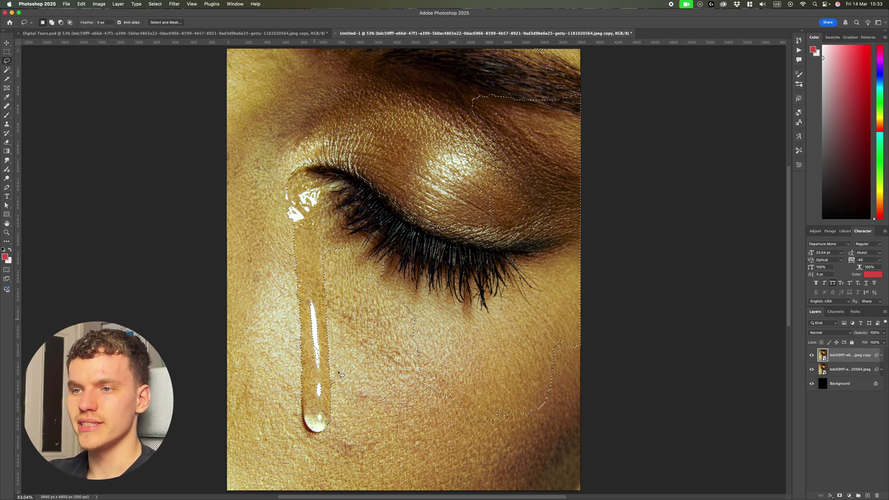
{"action": "scroll", "coordinate": [341, 395], "scroll_direction": "left", "scroll_amount": 3}
{"action": "scroll", "coordinate": [356, 404], "scroll_direction": "up", "scroll_amount": 6}
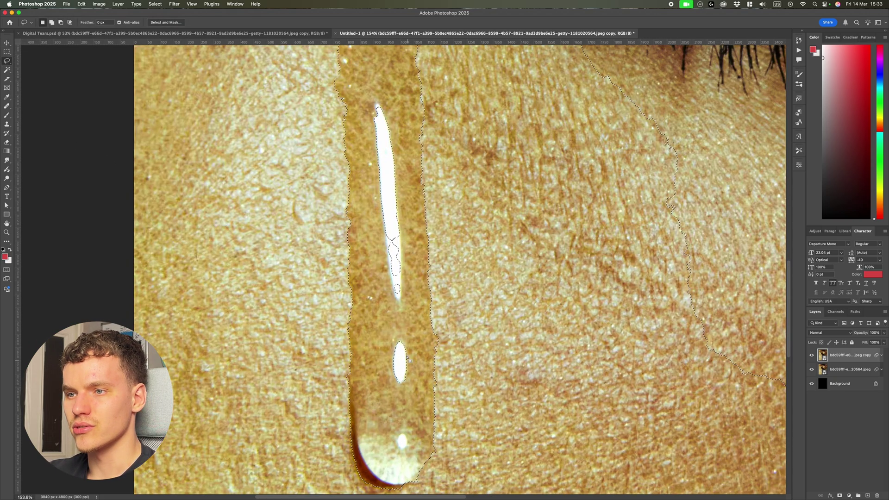
{"action": "mouse_move", "coordinate": [411, 327]}
{"action": "left_mouse_down"}
{"action": "mouse_move", "coordinate": [372, 353]}
{"action": "mouse_move", "coordinate": [382, 387]}
{"action": "mouse_move", "coordinate": [414, 383]}
{"action": "mouse_move", "coordinate": [430, 352]}
{"action": "mouse_move", "coordinate": [412, 324]}
{"action": "left_mouse_up"}
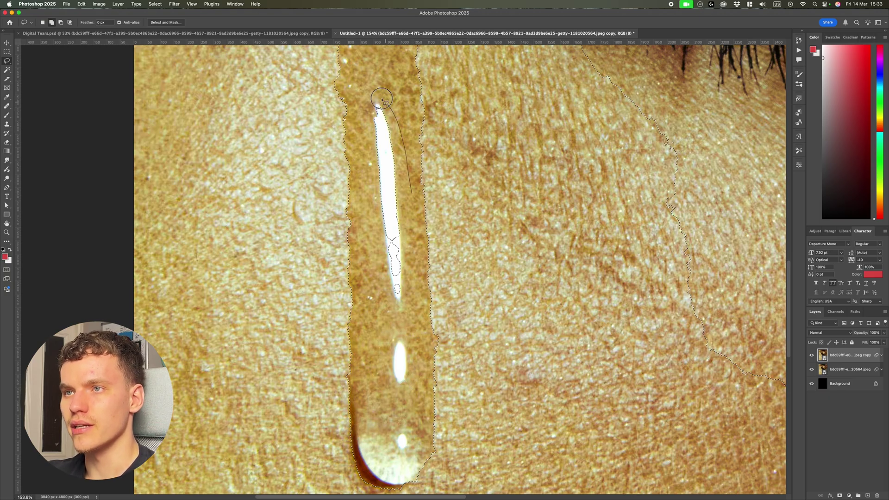
Subtract the eyelashes, eyelid, eyebrow and cheek areas from the Lasso selection so that only the tear is selected
{"action": "scroll", "coordinate": [415, 236], "scroll_direction": "up", "scroll_amount": 10}
{"action": "scroll", "coordinate": [416, 263], "scroll_direction": "down", "scroll_amount": 10}
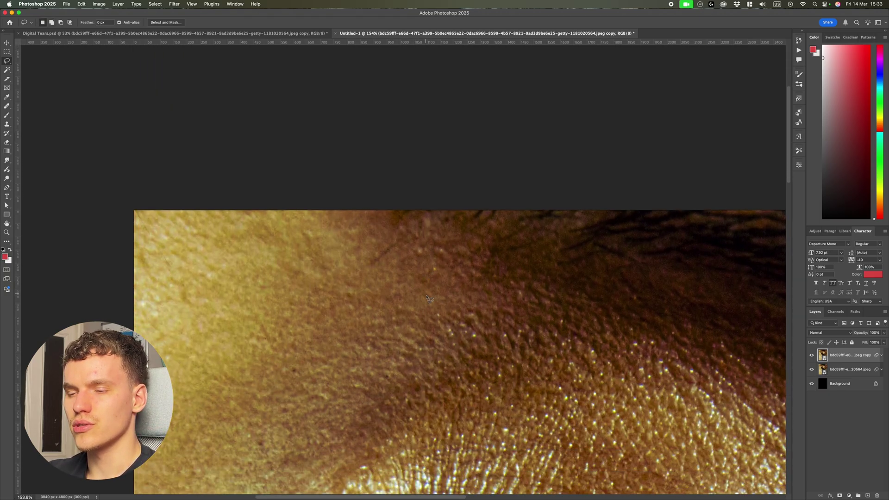
{"action": "scroll", "coordinate": [424, 292], "scroll_direction": "up", "scroll_amount": 1}
{"action": "scroll", "coordinate": [426, 297], "scroll_direction": "right", "scroll_amount": 2}
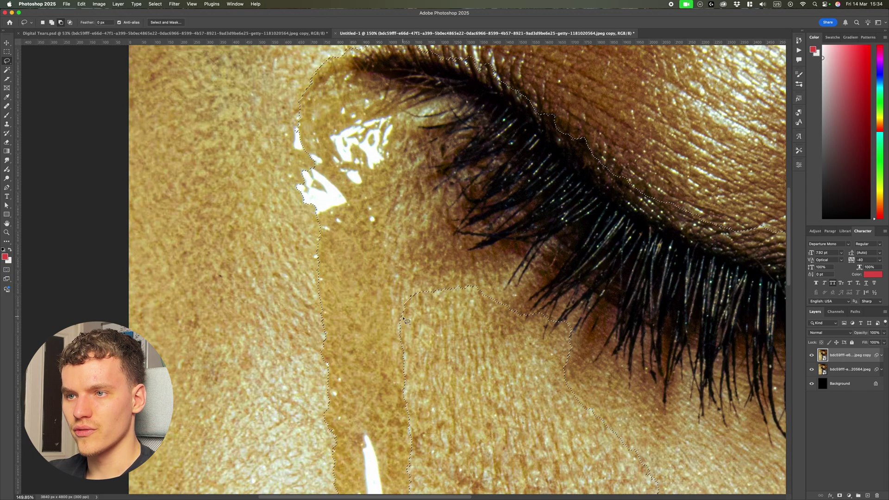
{"action": "mouse_move", "coordinate": [401, 319]}
{"action": "left_mouse_down"}
{"action": "mouse_move", "coordinate": [395, 259]}
{"action": "mouse_move", "coordinate": [412, 200]}
{"action": "mouse_move", "coordinate": [448, 202]}
{"action": "mouse_move", "coordinate": [451, 234]}
{"action": "mouse_move", "coordinate": [508, 265]}
{"action": "mouse_move", "coordinate": [502, 294]}
{"action": "left_mouse_up"}
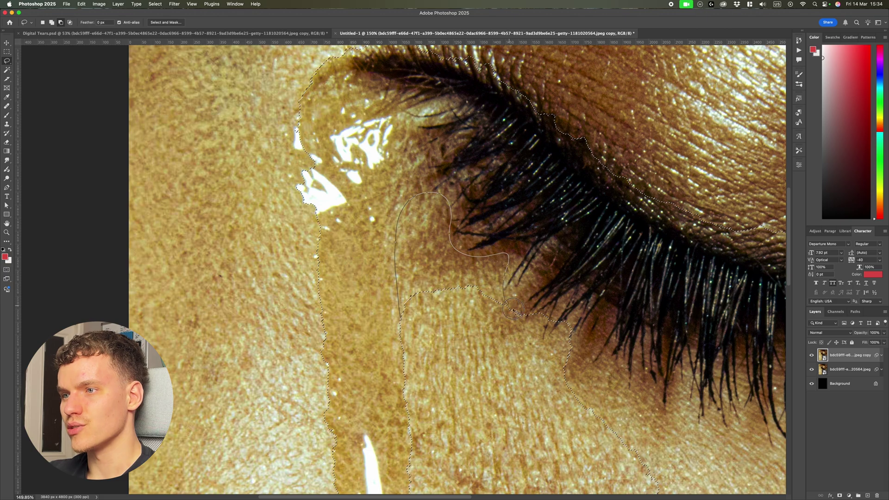
{"action": "scroll", "coordinate": [389, 320], "scroll_direction": "down", "scroll_amount": 5}
{"action": "mouse_move", "coordinate": [387, 303]}
{"action": "left_mouse_down"}
{"action": "mouse_move", "coordinate": [395, 260]}
{"action": "mouse_move", "coordinate": [383, 250]}
{"action": "mouse_move", "coordinate": [403, 233]}
{"action": "mouse_move", "coordinate": [447, 236]}
{"action": "mouse_move", "coordinate": [482, 188]}
{"action": "mouse_move", "coordinate": [571, 175]}
{"action": "mouse_move", "coordinate": [622, 215]}
{"action": "mouse_move", "coordinate": [641, 369]}
{"action": "mouse_move", "coordinate": [626, 468]}
{"action": "mouse_move", "coordinate": [463, 449]}
{"action": "mouse_move", "coordinate": [421, 254]}
{"action": "left_mouse_up"}
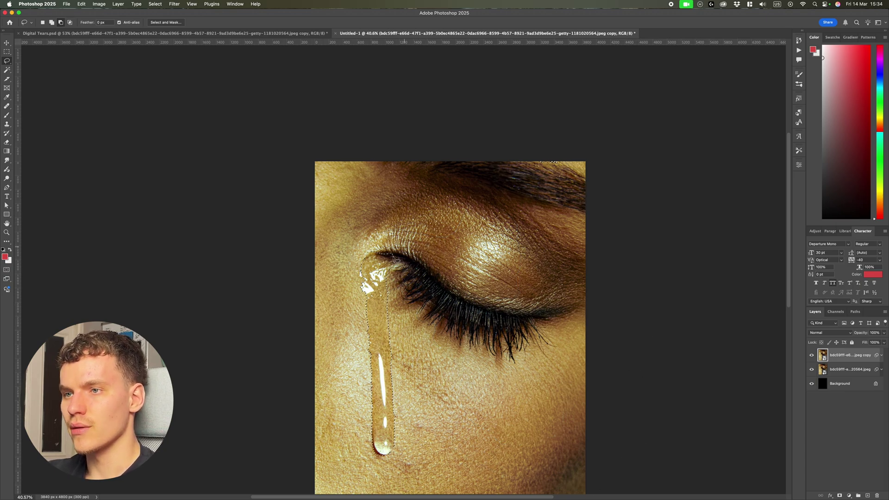
{"action": "scroll", "coordinate": [395, 259], "scroll_direction": "down", "scroll_amount": 4}
{"action": "scroll", "coordinate": [395, 259], "scroll_direction": "left", "scroll_amount": 4}
{"action": "mouse_move", "coordinate": [653, 80]}
{"action": "left_mouse_down"}
{"action": "mouse_move", "coordinate": [608, 95]}
{"action": "mouse_move", "coordinate": [662, 100]}
{"action": "mouse_move", "coordinate": [667, 73]}
{"action": "left_mouse_up"}
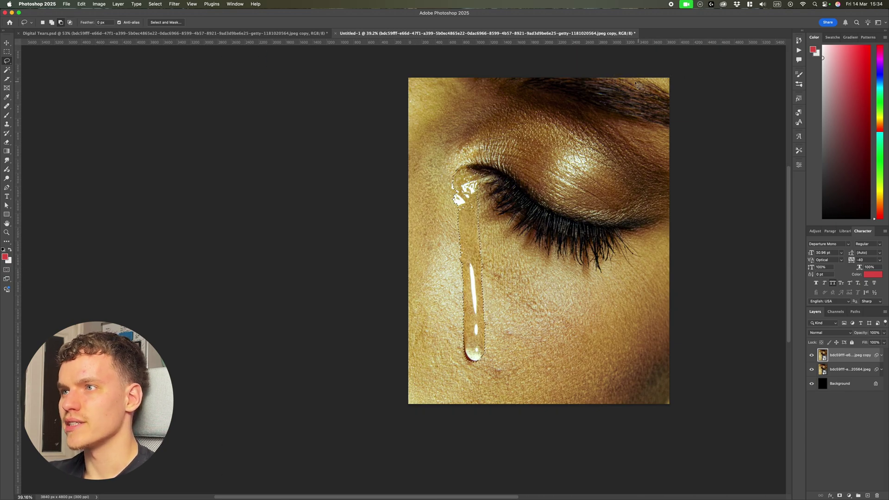
Refine the selection around the white reflections at the tear's upper edge and mask the copied layer with it
{"action": "scroll", "coordinate": [644, 81], "scroll_direction": "up", "scroll_amount": 3}
{"action": "scroll", "coordinate": [423, 248], "scroll_direction": "up", "scroll_amount": 5}
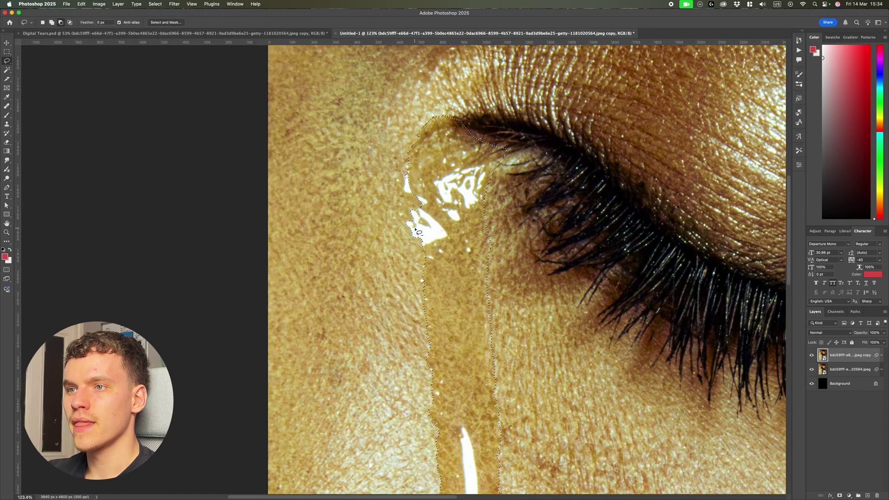
{"action": "mouse_move", "coordinate": [419, 190]}
{"action": "left_mouse_down"}
{"action": "mouse_move", "coordinate": [402, 180]}
{"action": "mouse_move", "coordinate": [406, 159]}
{"action": "mouse_move", "coordinate": [423, 151]}
{"action": "mouse_move", "coordinate": [442, 192]}
{"action": "left_mouse_up"}
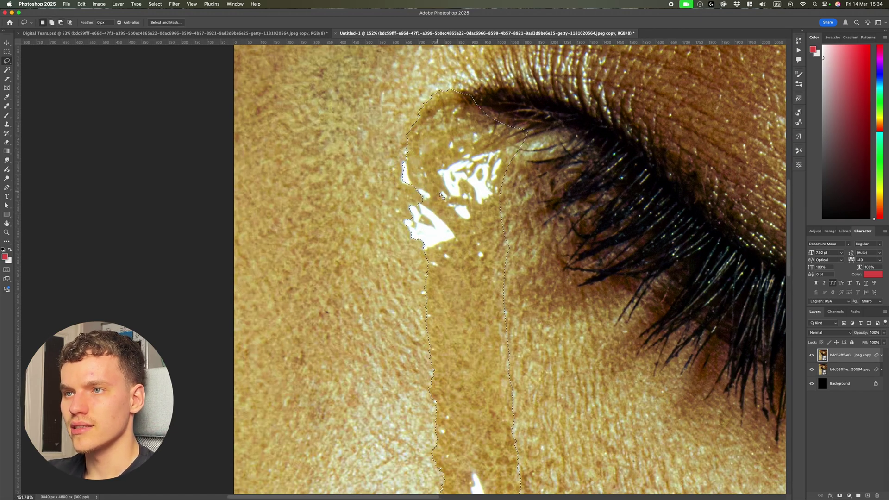
{"action": "scroll", "coordinate": [462, 210], "scroll_direction": "down", "scroll_amount": 4}
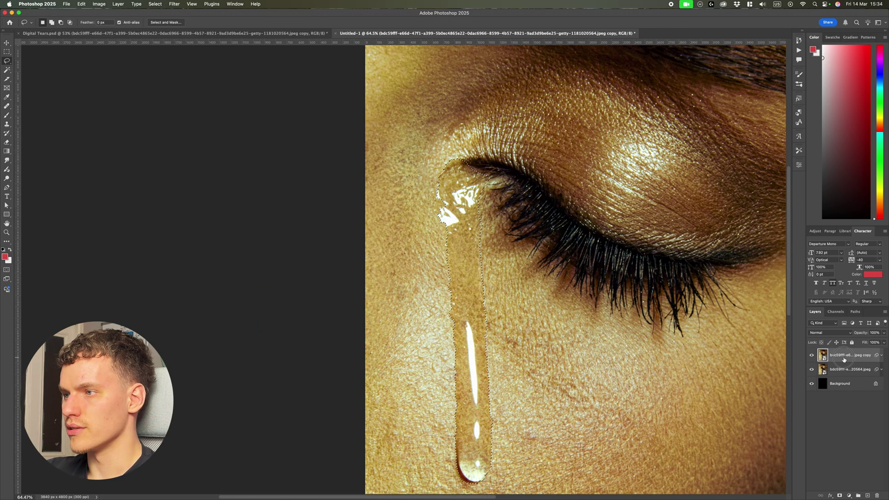
{"action": "left_click", "coordinate": [839, 495]}
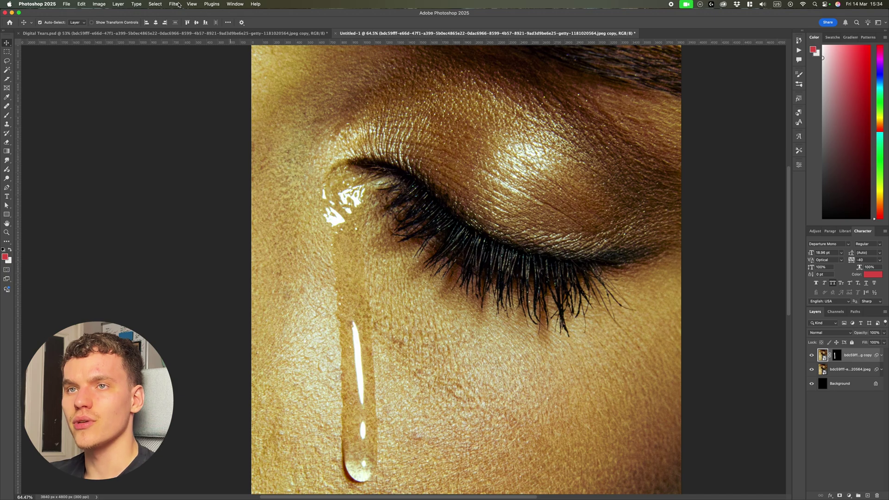
Start the Mosaic filter on the masked tear layer and inspect its preview along the tear
{"action": "left_click", "coordinate": [174, 4]}
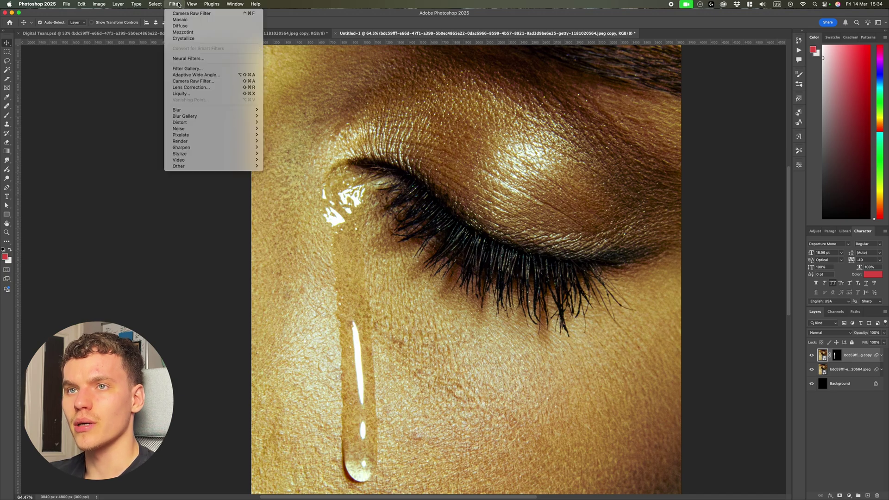
{"action": "mouse_move", "coordinate": [218, 135]}
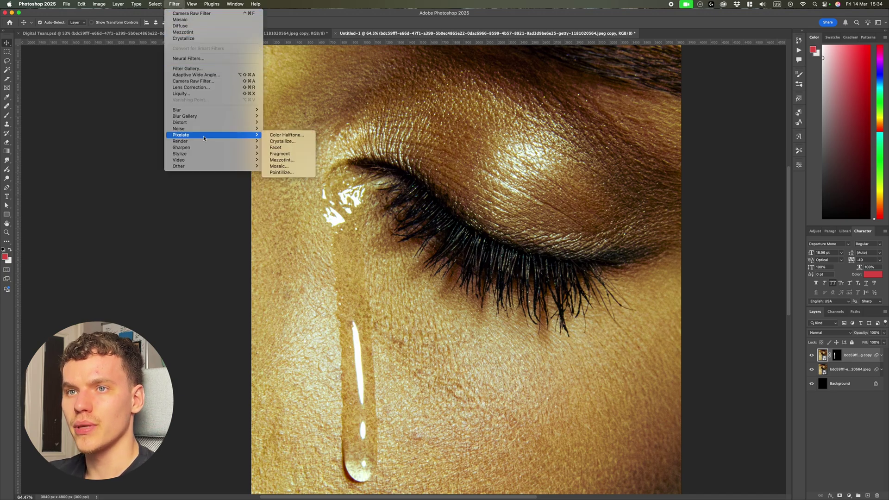
{"action": "left_click", "coordinate": [293, 167]}
{"action": "scroll", "coordinate": [369, 346], "scroll_direction": "down", "scroll_amount": 3}
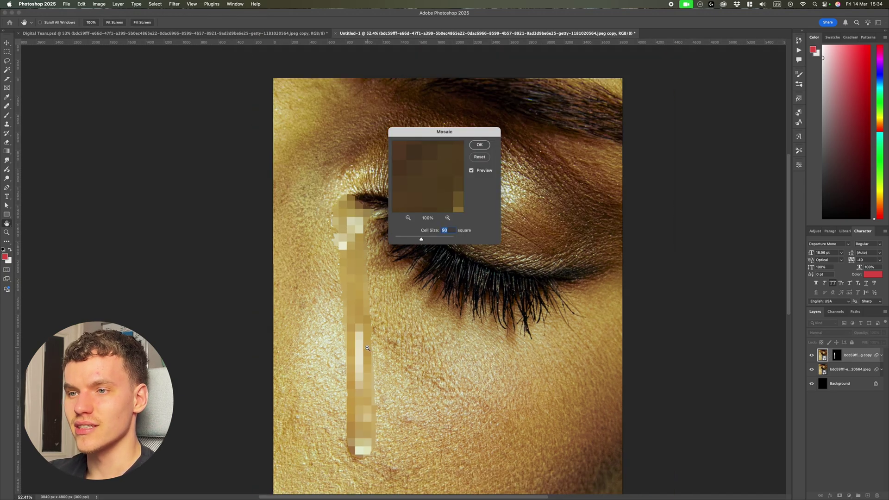
{"action": "scroll", "coordinate": [369, 346], "scroll_direction": "up", "scroll_amount": 2}
{"action": "scroll", "coordinate": [358, 382], "scroll_direction": "down", "scroll_amount": 3}
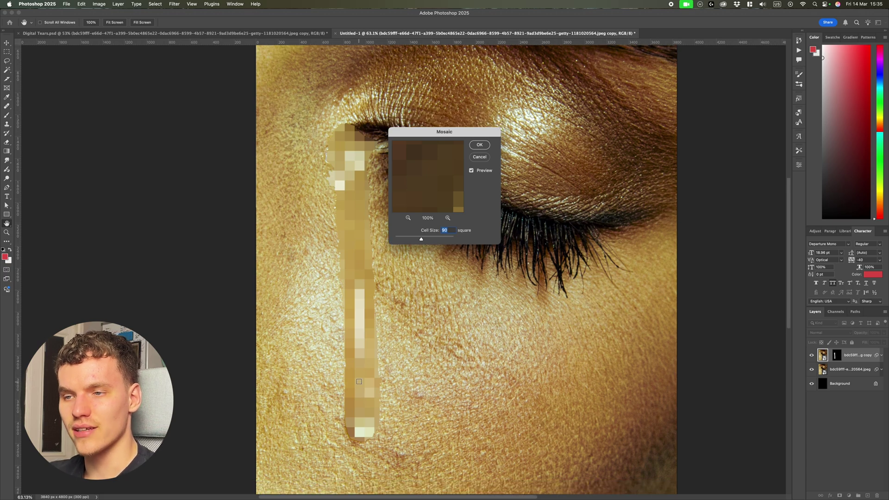
{"action": "scroll", "coordinate": [359, 392], "scroll_direction": "up", "scroll_amount": 2}
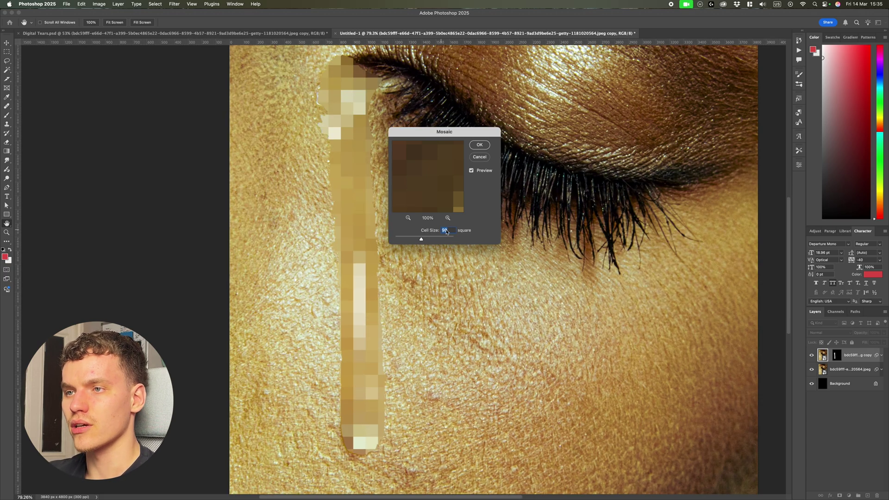
{"action": "scroll", "coordinate": [414, 389], "scroll_direction": "down", "scroll_amount": 2}
Try a Mosaic cell size of 45 square and move the dialog away from the tear to judge the preview
{"action": "left_click_drag", "start_coordinate": [421, 239], "coordinate": [407, 239]}
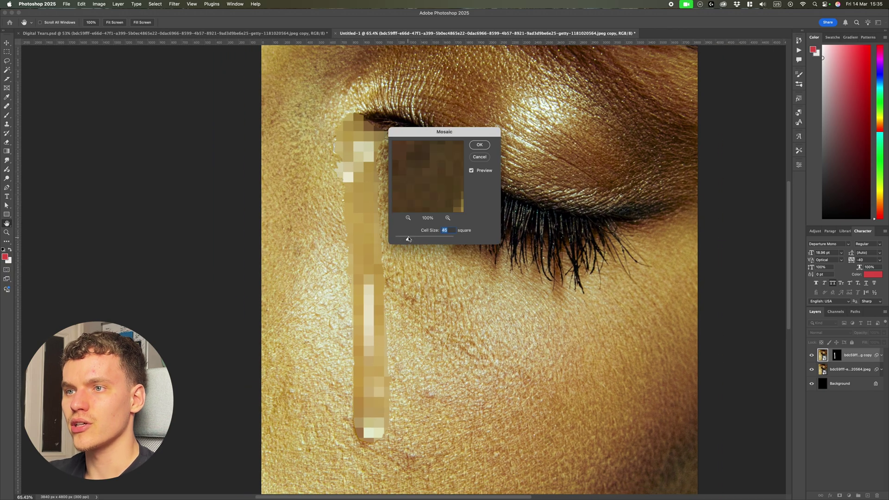
{"action": "left_click_drag", "start_coordinate": [433, 134], "coordinate": [546, 151]}
{"action": "scroll", "coordinate": [423, 178], "scroll_direction": "down", "scroll_amount": 1}
{"action": "scroll", "coordinate": [397, 202], "scroll_direction": "up", "scroll_amount": 2}
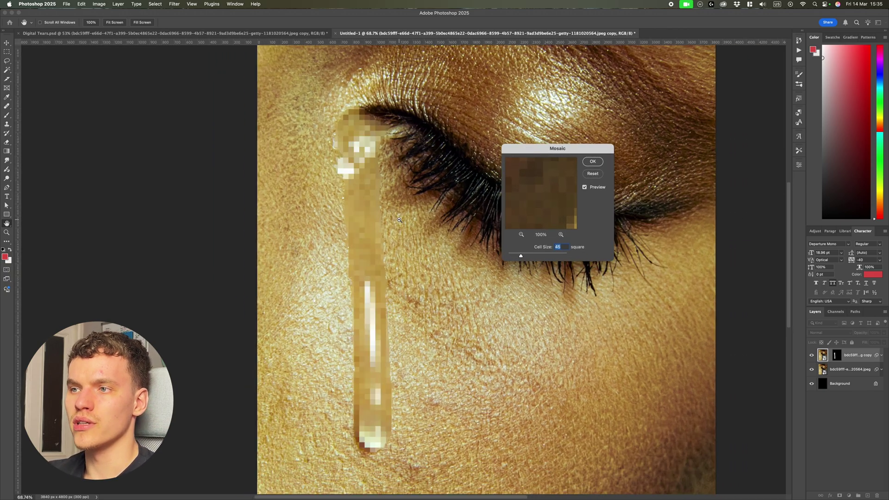
Set the Mosaic cell size to 90 square and apply the filter to the tear
{"action": "mouse_move", "coordinate": [533, 258]}
{"action": "left_mouse_down"}
{"action": "mouse_move", "coordinate": [548, 258]}
{"action": "mouse_move", "coordinate": [537, 255]}
{"action": "left_mouse_up"}
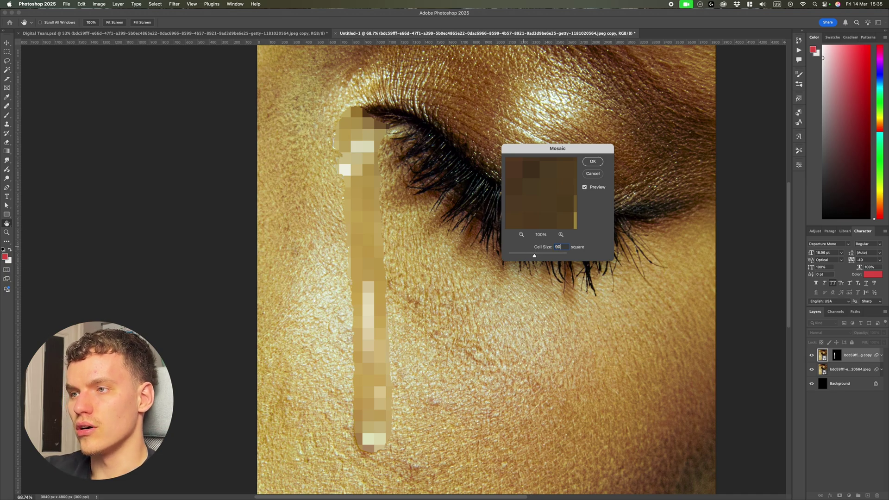
{"action": "scroll", "coordinate": [373, 273], "scroll_direction": "down", "scroll_amount": 2}
{"action": "scroll", "coordinate": [372, 273], "scroll_direction": "up", "scroll_amount": 2}
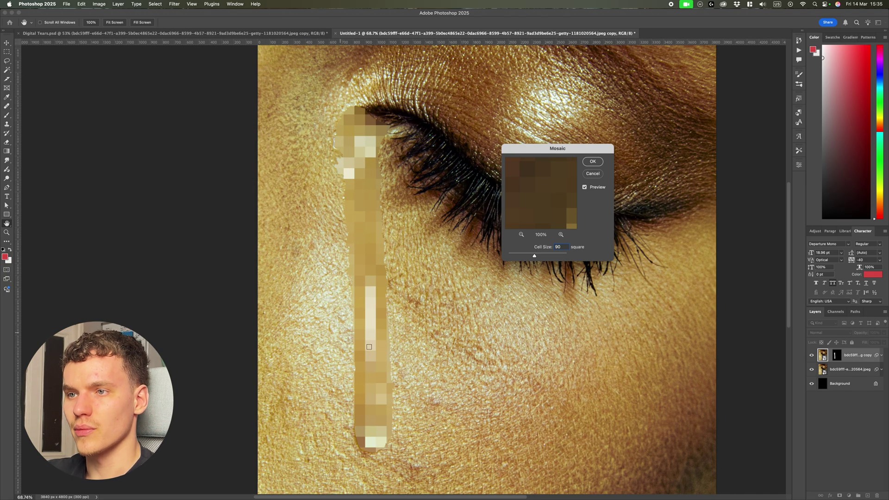
{"action": "left_click", "coordinate": [593, 161]}
{"action": "scroll", "coordinate": [313, 317], "scroll_direction": "down", "scroll_amount": 3}
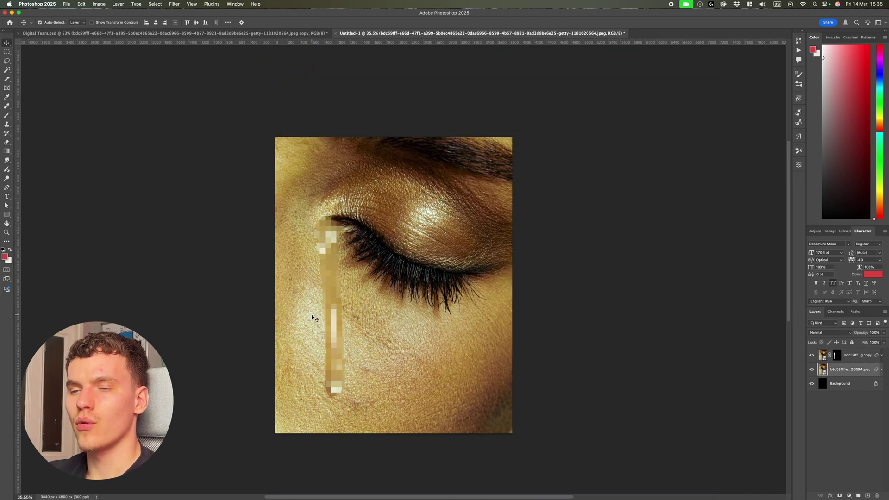
Examine the pixelated tear's edges up close, where the mosaic blocks meet the skin
{"action": "scroll", "coordinate": [309, 346], "scroll_direction": "up", "scroll_amount": 5}
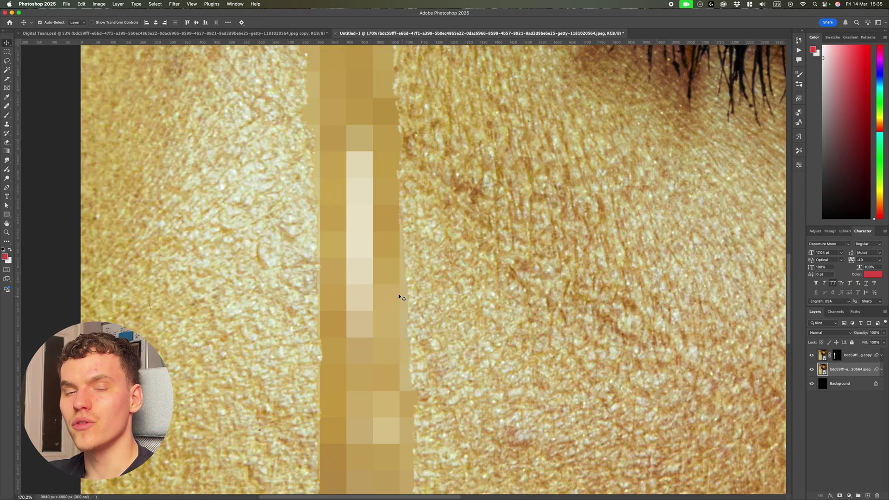
{"action": "scroll", "coordinate": [410, 312], "scroll_direction": "up", "scroll_amount": 5}
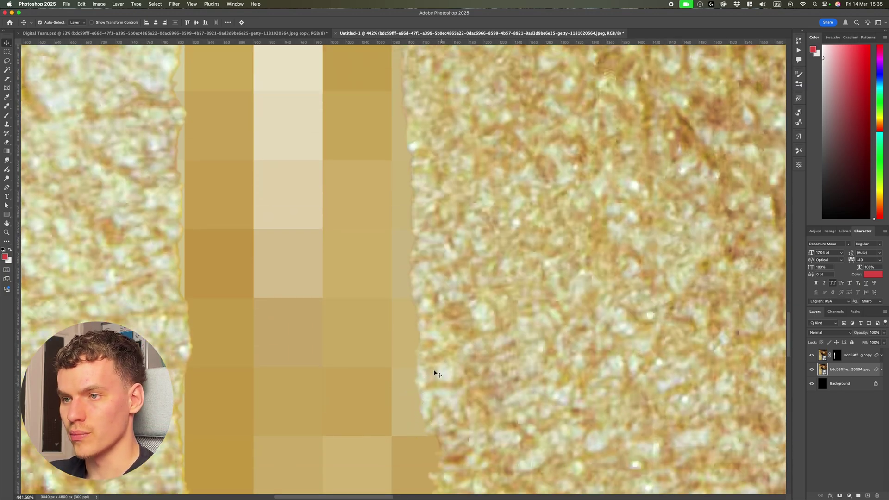
{"action": "scroll", "coordinate": [395, 372], "scroll_direction": "down", "scroll_amount": 4}
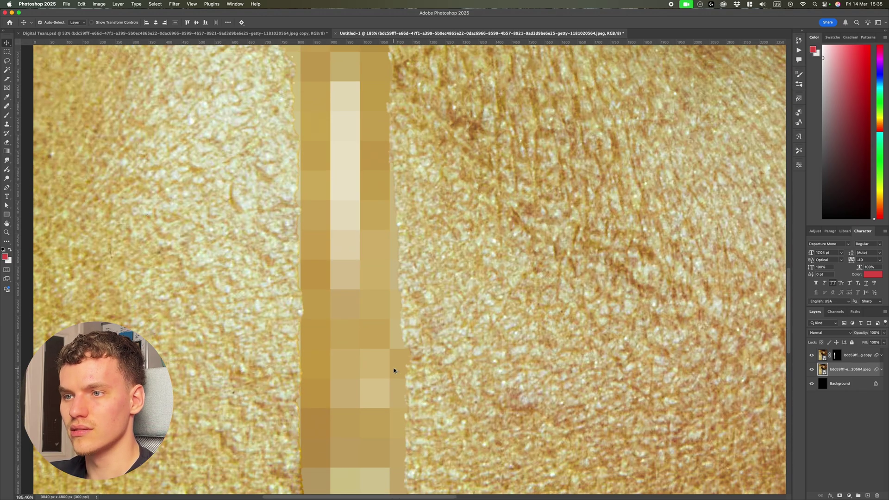
{"action": "scroll", "coordinate": [394, 370], "scroll_direction": "down", "scroll_amount": 5}
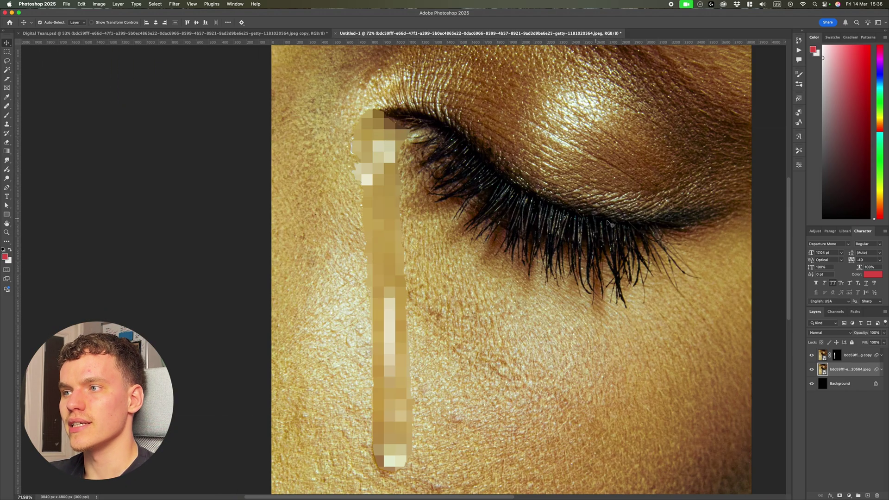
Paint with white on the copy layer's mask to reveal the mosaic along the upper lash line, from inner to outer corner
{"action": "left_click", "coordinate": [837, 355]}
{"action": "key", "text": "d"}
{"action": "key", "text": "b"}
{"action": "scroll", "coordinate": [506, 219], "scroll_direction": "up", "scroll_amount": 3}
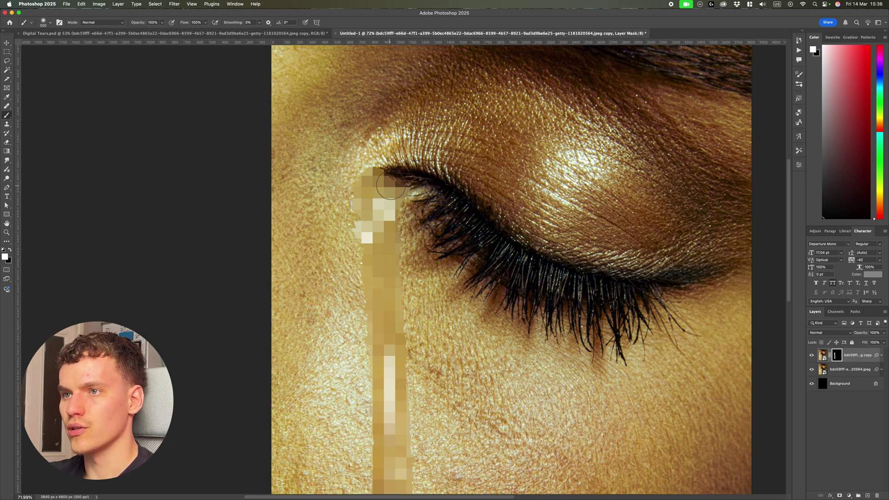
{"action": "mouse_move", "coordinate": [390, 186]}
{"action": "left_mouse_down"}
{"action": "mouse_move", "coordinate": [445, 198]}
{"action": "mouse_move", "coordinate": [509, 254]}
{"action": "mouse_move", "coordinate": [567, 283]}
{"action": "mouse_move", "coordinate": [558, 277]}
{"action": "left_mouse_up"}
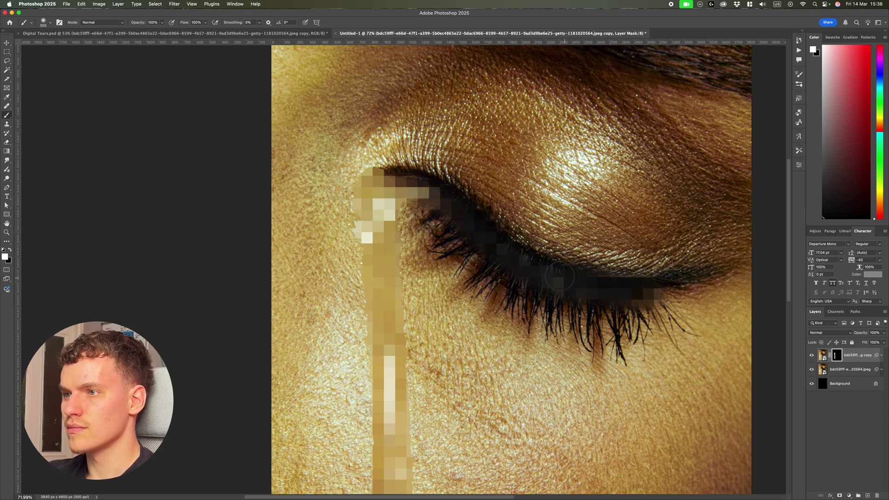
{"action": "mouse_move", "coordinate": [424, 201]}
{"action": "left_mouse_down"}
{"action": "mouse_move", "coordinate": [518, 290]}
{"action": "mouse_move", "coordinate": [604, 316]}
{"action": "mouse_move", "coordinate": [654, 303]}
{"action": "left_mouse_up"}
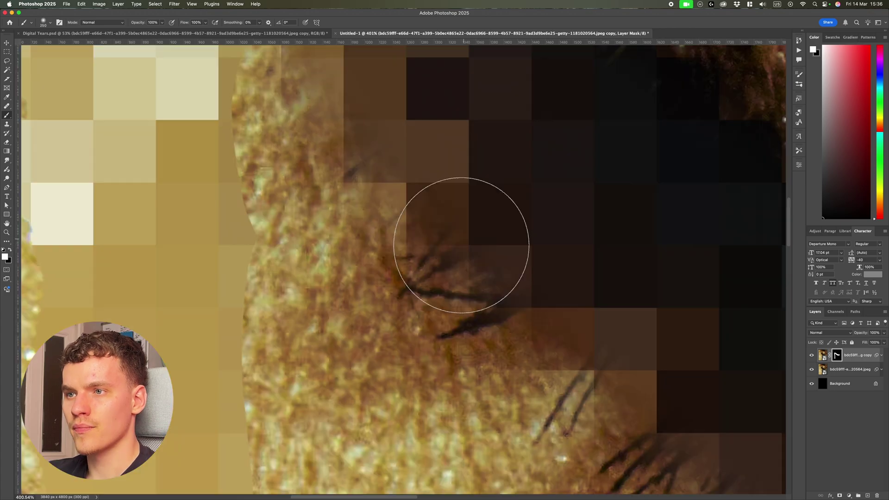
Paint the mask over the innermost lashes so the mosaic blocks cover the hairs near the tear
{"action": "mouse_move", "coordinate": [461, 245]}
{"action": "left_mouse_down"}
{"action": "mouse_move", "coordinate": [436, 276]}
{"action": "mouse_move", "coordinate": [451, 302]}
{"action": "mouse_move", "coordinate": [491, 286]}
{"action": "mouse_move", "coordinate": [435, 333]}
{"action": "left_mouse_up"}
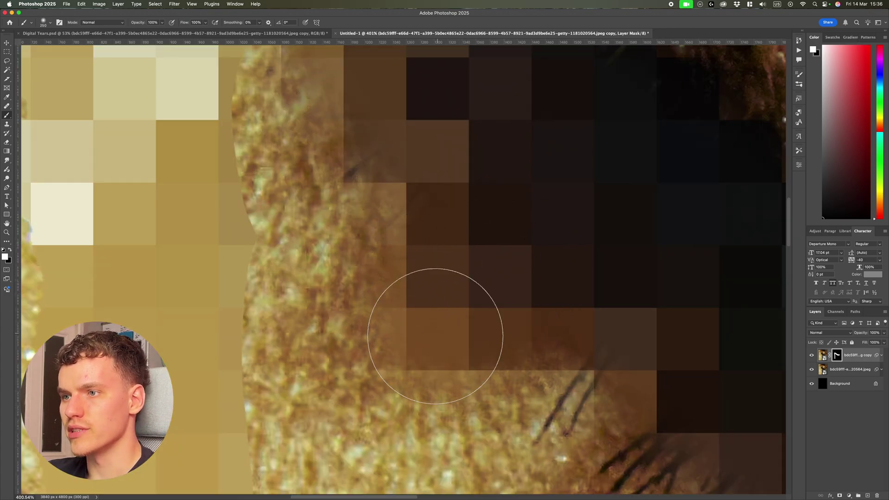
{"action": "scroll", "coordinate": [523, 315], "scroll_direction": "down", "scroll_amount": 5}
{"action": "scroll", "coordinate": [542, 317], "scroll_direction": "down", "scroll_amount": 3}
{"action": "left_click_drag", "start_coordinate": [475, 300], "coordinate": [490, 283]}
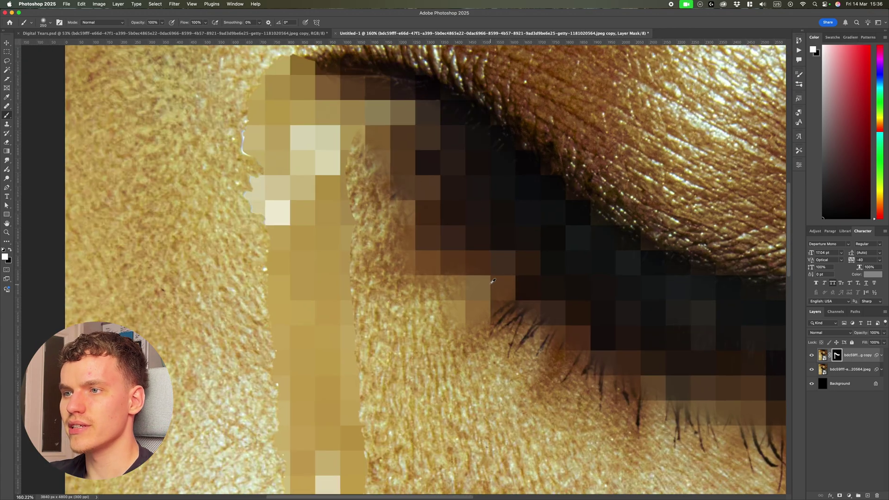
{"action": "scroll", "coordinate": [490, 283], "scroll_direction": "down", "scroll_amount": 2}
{"action": "scroll", "coordinate": [492, 290], "scroll_direction": "up", "scroll_amount": 5}
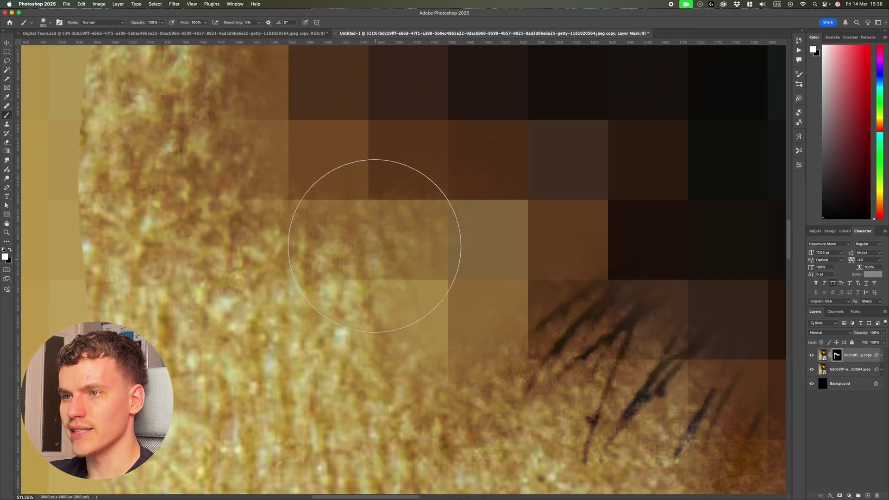
{"action": "scroll", "coordinate": [428, 292], "scroll_direction": "down", "scroll_amount": 3}
{"action": "scroll", "coordinate": [432, 315], "scroll_direction": "down", "scroll_amount": 3}
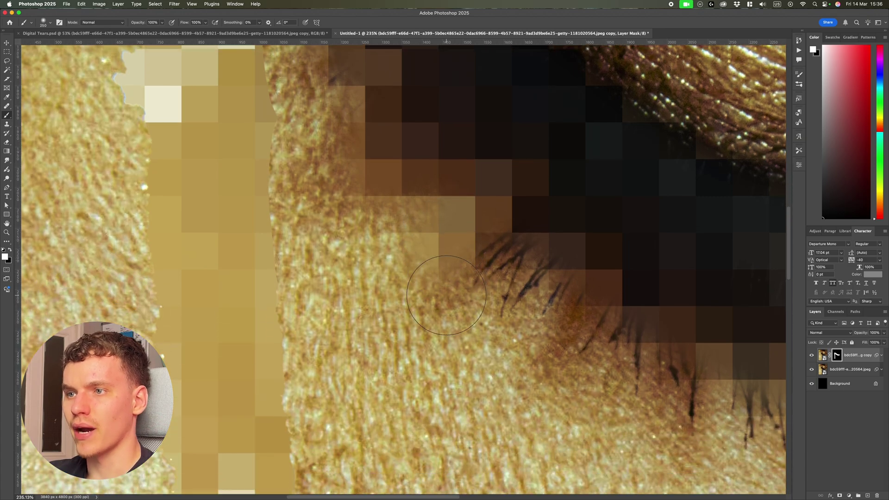
Extend the mosaic on the mask along the lower edge of the lashes towards the middle of the eye
{"action": "mouse_move", "coordinate": [445, 269]}
{"action": "left_mouse_down"}
{"action": "mouse_move", "coordinate": [491, 296]}
{"action": "mouse_move", "coordinate": [551, 290]}
{"action": "mouse_move", "coordinate": [569, 316]}
{"action": "mouse_move", "coordinate": [584, 318]}
{"action": "mouse_move", "coordinate": [459, 337]}
{"action": "mouse_move", "coordinate": [549, 342]}
{"action": "mouse_move", "coordinate": [502, 326]}
{"action": "left_mouse_up"}
{"action": "scroll", "coordinate": [574, 314], "scroll_direction": "right", "scroll_amount": 5}
{"action": "scroll", "coordinate": [458, 337], "scroll_direction": "down", "scroll_amount": 3}
{"action": "scroll", "coordinate": [502, 326], "scroll_direction": "right", "scroll_amount": 6}
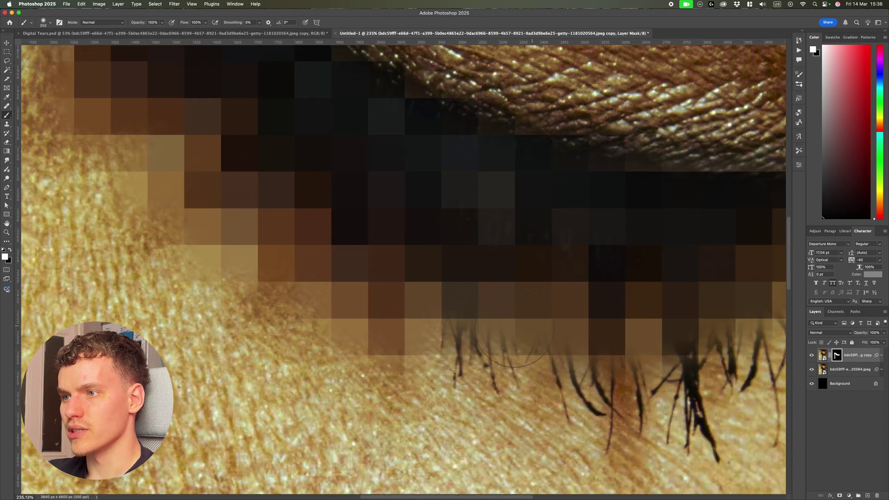
{"action": "mouse_move", "coordinate": [419, 358]}
{"action": "left_mouse_down"}
{"action": "mouse_move", "coordinate": [428, 378]}
{"action": "mouse_move", "coordinate": [453, 332]}
{"action": "left_mouse_up"}
Paint the remaining long lashes out to the eye's outer corner into the mosaic on the mask
{"action": "scroll", "coordinate": [452, 333], "scroll_direction": "down", "scroll_amount": 5}
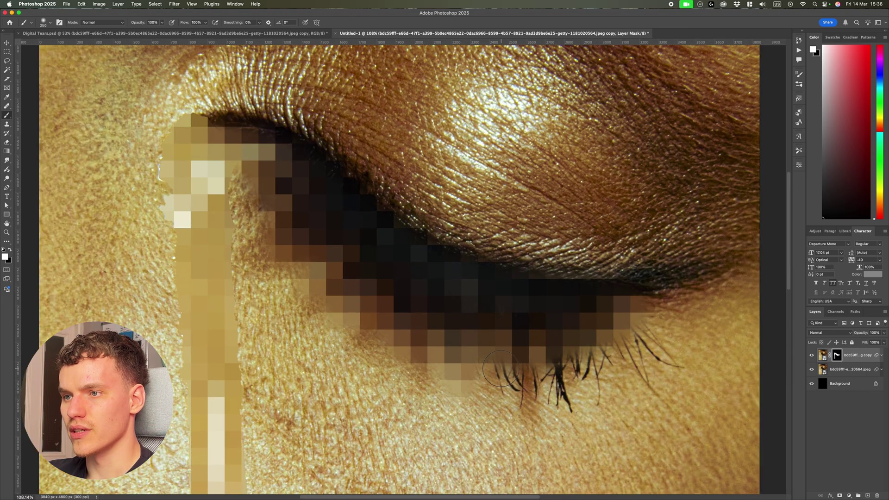
{"action": "scroll", "coordinate": [481, 361], "scroll_direction": "up", "scroll_amount": 3}
{"action": "mouse_move", "coordinate": [488, 370]}
{"action": "left_mouse_down"}
{"action": "mouse_move", "coordinate": [532, 337]}
{"action": "mouse_move", "coordinate": [564, 374]}
{"action": "mouse_move", "coordinate": [575, 324]}
{"action": "mouse_move", "coordinate": [668, 269]}
{"action": "left_mouse_up"}
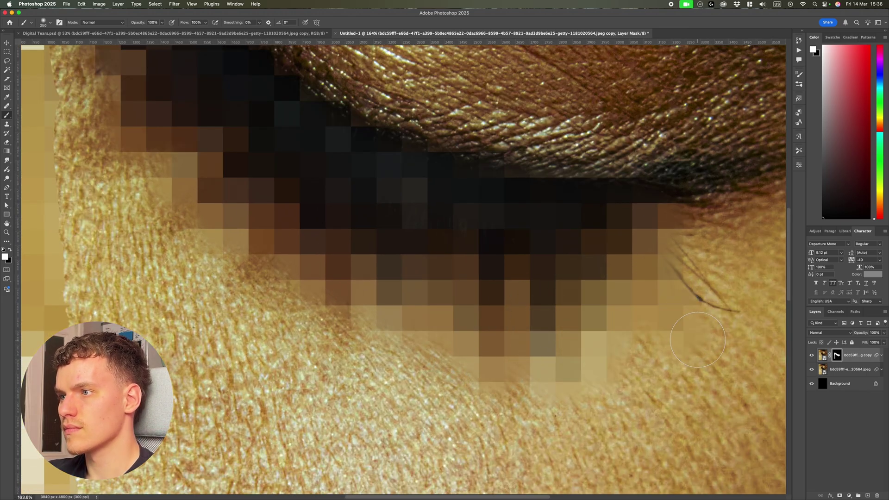
{"action": "scroll", "coordinate": [676, 222], "scroll_direction": "down", "scroll_amount": 5}
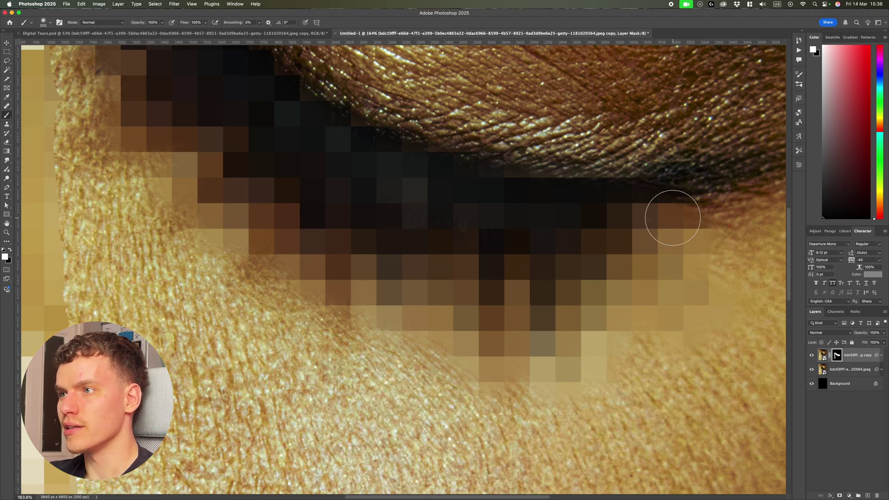
{"action": "scroll", "coordinate": [698, 257], "scroll_direction": "right", "scroll_amount": 2}
{"action": "scroll", "coordinate": [620, 253], "scroll_direction": "up", "scroll_amount": 2}
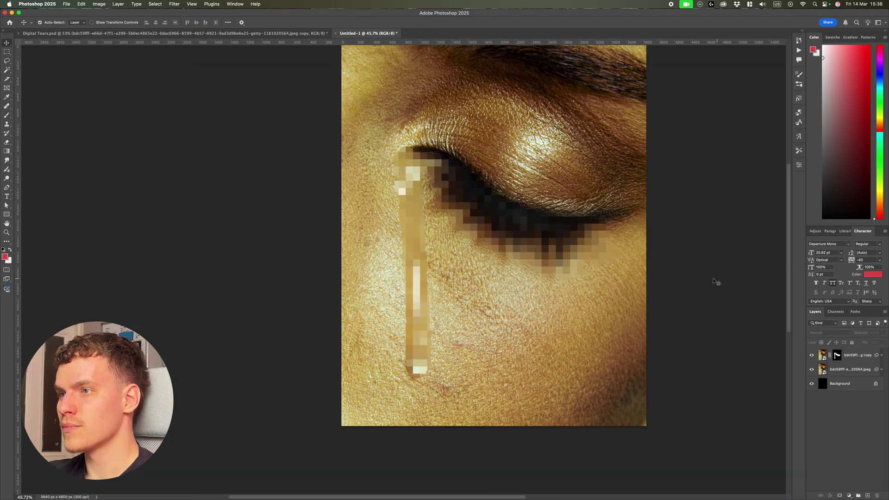
{"action": "scroll", "coordinate": [716, 281], "scroll_direction": "up", "scroll_amount": 1}
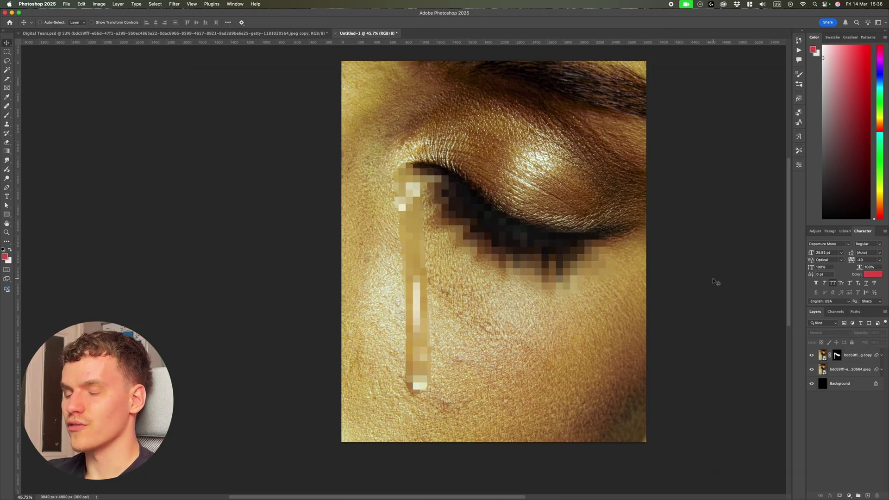
{"action": "scroll", "coordinate": [716, 281], "scroll_direction": "up", "scroll_amount": 2}
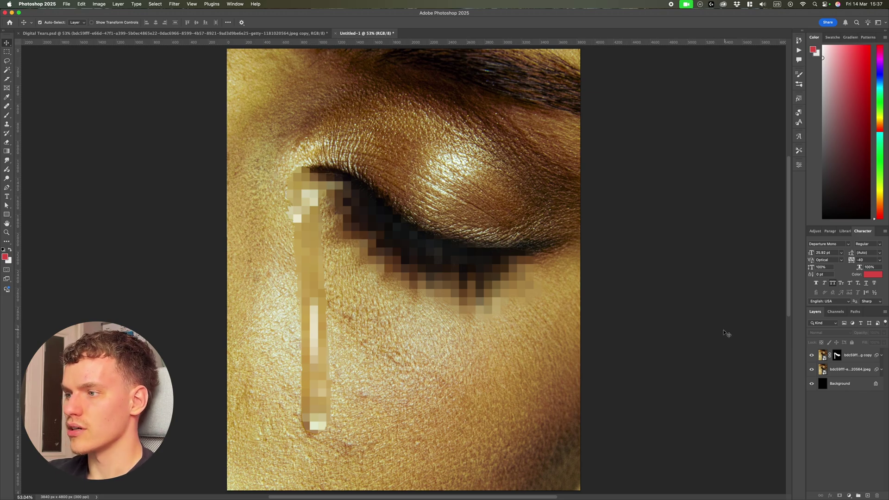
Draw a white 90 × 90 px rectangle shape exactly over the uppermost light mosaic block in the lower tear
{"action": "scroll", "coordinate": [296, 352], "scroll_direction": "up", "scroll_amount": 10}
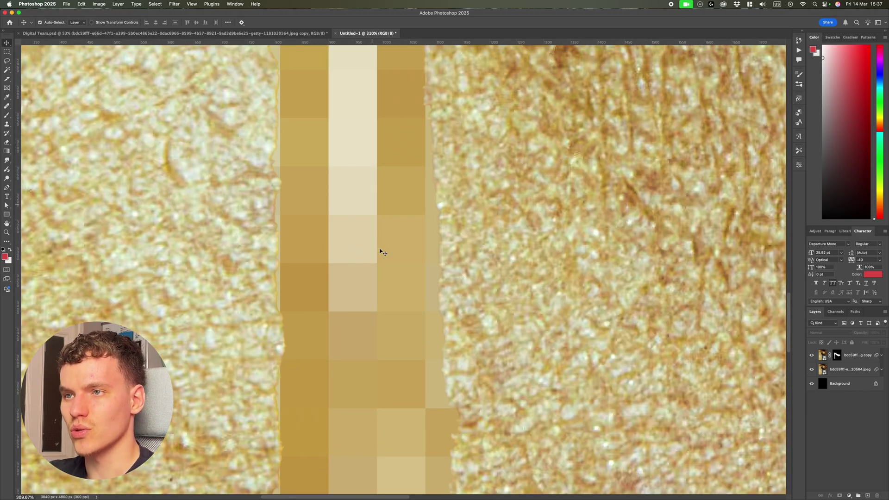
{"action": "scroll", "coordinate": [420, 268], "scroll_direction": "down", "scroll_amount": 5}
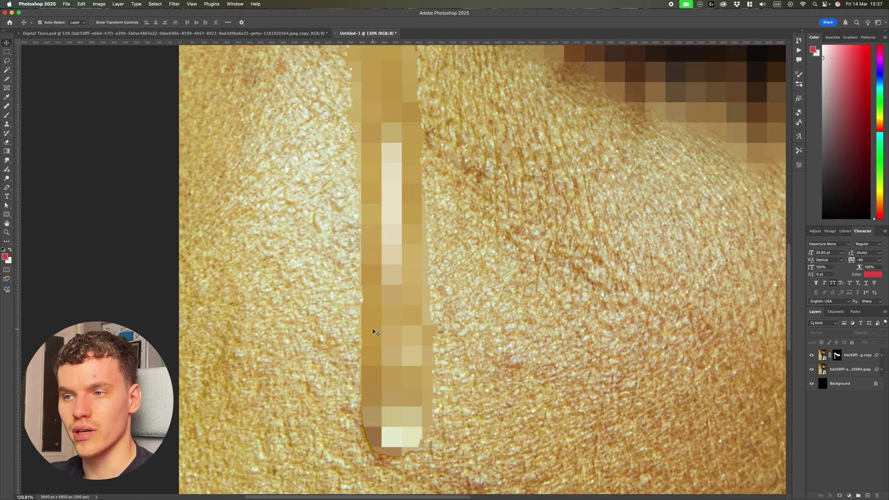
{"action": "scroll", "coordinate": [374, 332], "scroll_direction": "down", "scroll_amount": 3}
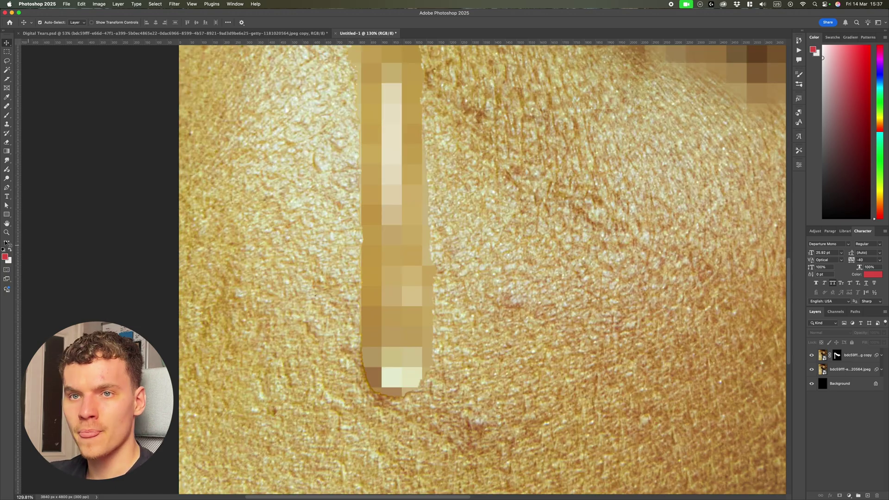
{"action": "left_click", "coordinate": [7, 215]}
{"action": "scroll", "coordinate": [461, 248], "scroll_direction": "up", "scroll_amount": 5}
{"action": "scroll", "coordinate": [440, 185], "scroll_direction": "up", "scroll_amount": 1}
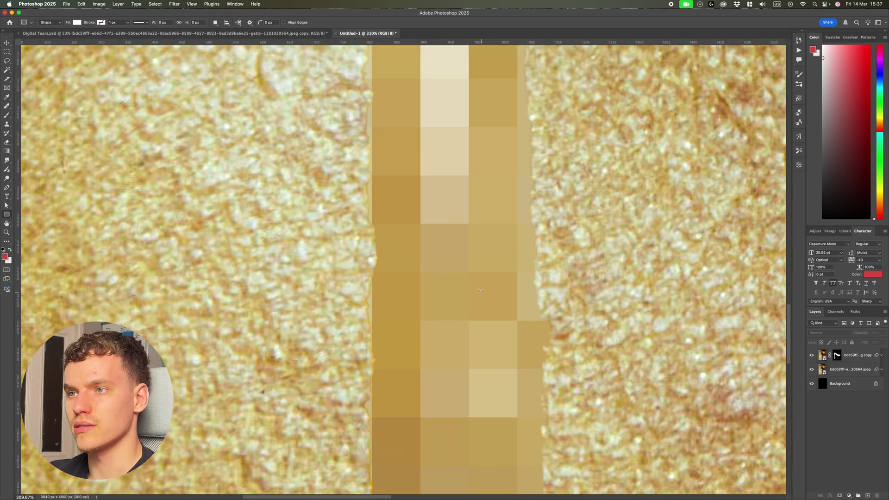
{"action": "scroll", "coordinate": [435, 148], "scroll_direction": "up", "scroll_amount": 5}
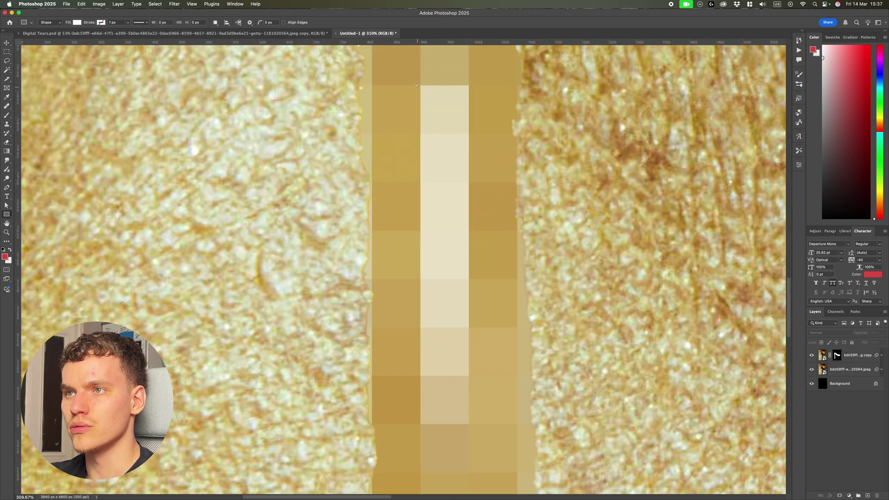
{"action": "scroll", "coordinate": [416, 85], "scroll_direction": "up", "scroll_amount": 6}
{"action": "left_click_drag", "start_coordinate": [419, 84], "coordinate": [704, 368]}
Enlarge the rectangle to 180 × 450 px so it spans two mosaic blocks across and five down
{"action": "scroll", "coordinate": [666, 343], "scroll_direction": "down", "scroll_amount": 4}
{"action": "scroll", "coordinate": [648, 320], "scroll_direction": "right", "scroll_amount": 4}
{"action": "scroll", "coordinate": [645, 314], "scroll_direction": "down", "scroll_amount": 4}
{"action": "scroll", "coordinate": [645, 314], "scroll_direction": "down", "scroll_amount": 5}
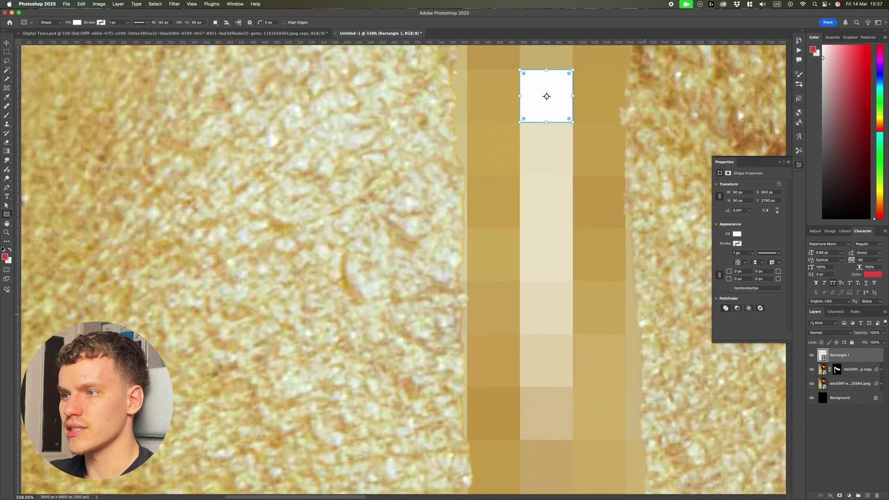
{"action": "left_click_drag", "start_coordinate": [572, 123], "coordinate": [634, 331]}
{"action": "scroll", "coordinate": [626, 334], "scroll_direction": "up", "scroll_amount": 5}
{"action": "key", "text": "v"}
{"action": "scroll", "coordinate": [634, 331], "scroll_direction": "down", "scroll_amount": 10}
{"action": "scroll", "coordinate": [786, 358], "scroll_direction": "up", "scroll_amount": 3}
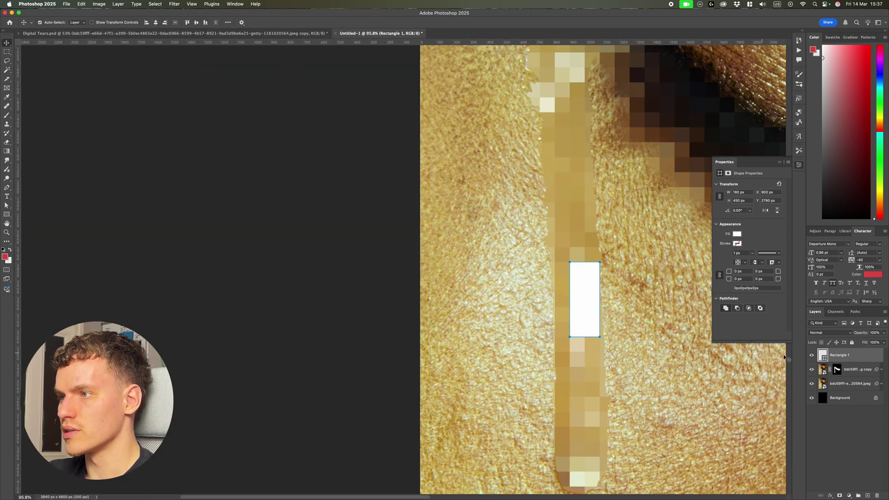
Hide the rectangle, load its outline as a selection, and target the mosaic layer's mask
{"action": "left_click", "coordinate": [812, 354]}
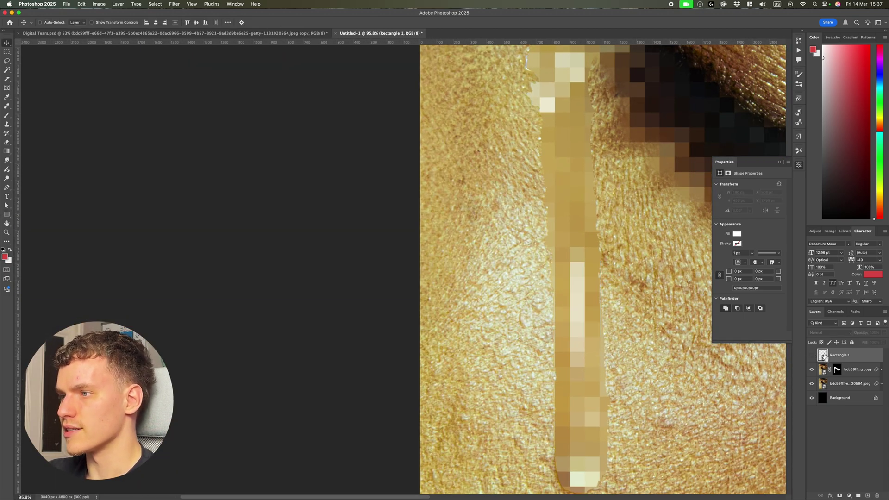
{"action": "scroll", "coordinate": [594, 292], "scroll_direction": "up", "scroll_amount": 6}
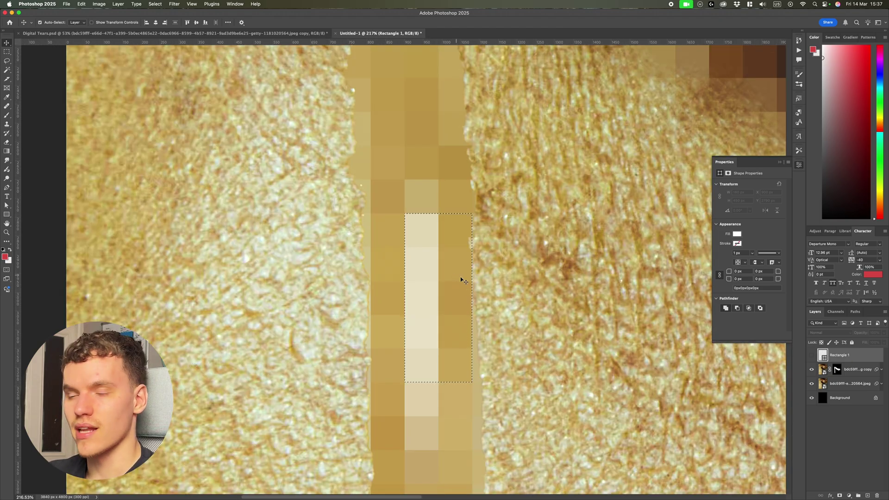
{"action": "scroll", "coordinate": [480, 306], "scroll_direction": "down", "scroll_amount": 3}
{"action": "left_click", "coordinate": [850, 370]}
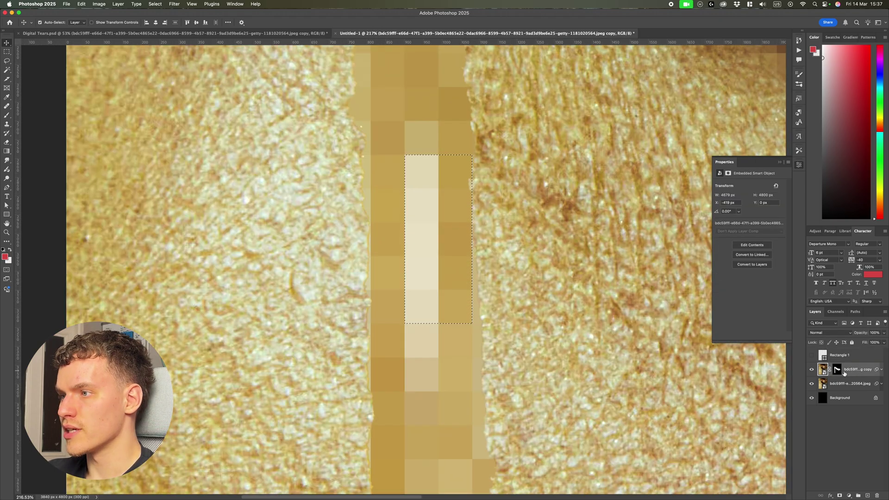
{"action": "left_click", "coordinate": [837, 369]}
Move the selection one block right across the tear's right edge and fill it with white on the mask
{"action": "scroll", "coordinate": [445, 292], "scroll_direction": "right", "scroll_amount": 3}
{"action": "key", "text": "m"}
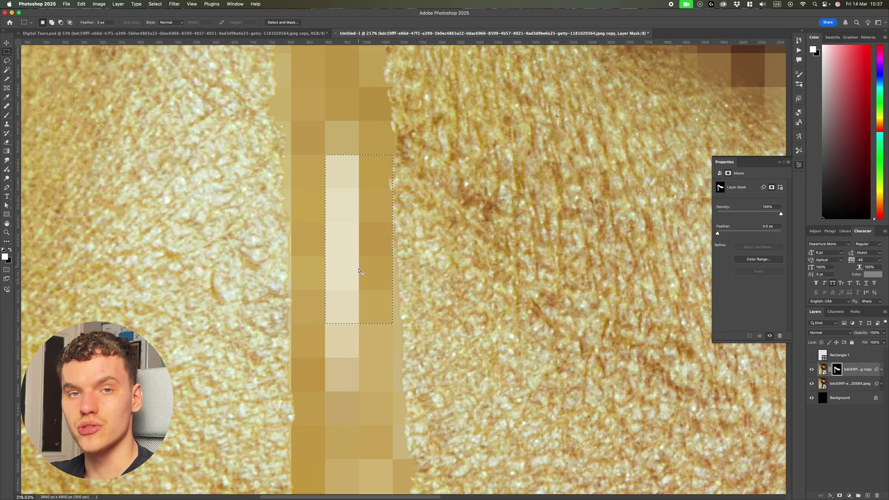
{"action": "scroll", "coordinate": [359, 271], "scroll_direction": "up", "scroll_amount": 3}
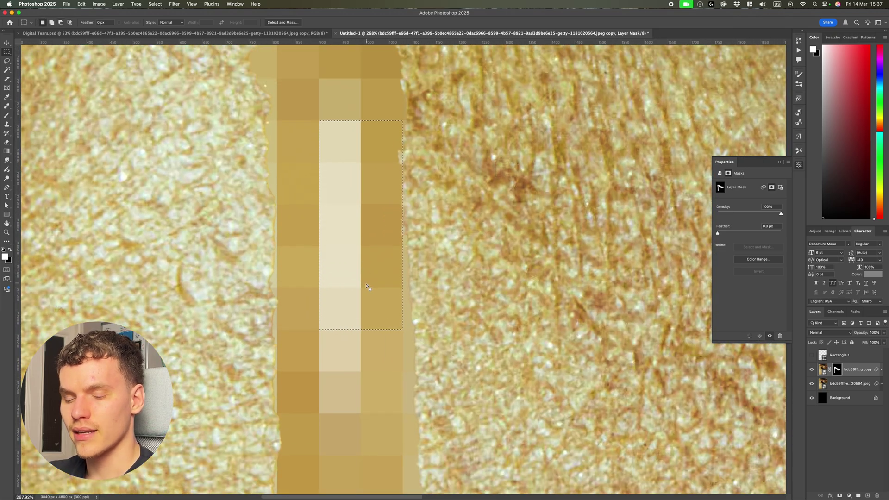
{"action": "left_click_drag", "start_coordinate": [366, 287], "coordinate": [406, 288]}
{"action": "scroll", "coordinate": [406, 287], "scroll_direction": "down", "scroll_amount": 3}
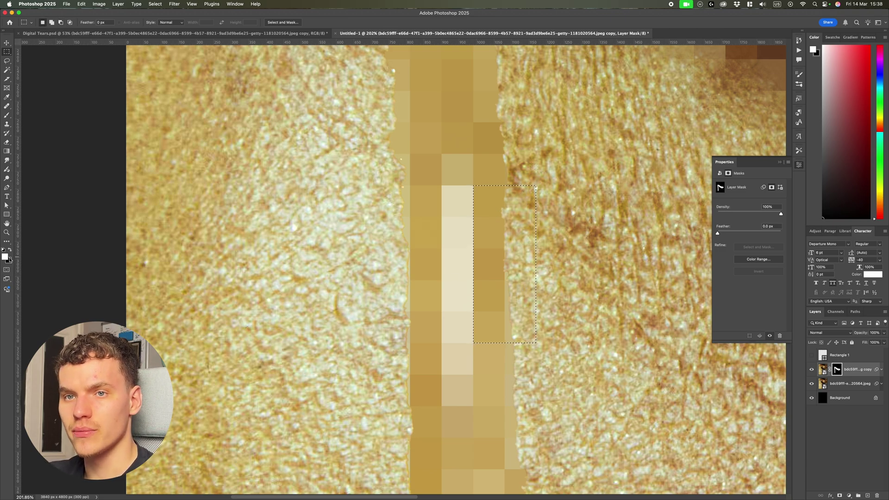
{"action": "key", "text": "x"}
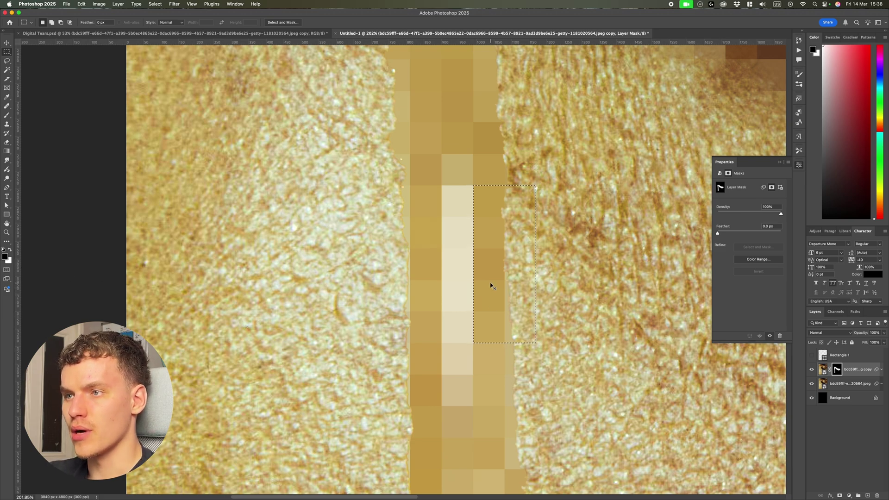
{"action": "key", "text": "alt+BackSpace"}
Shift the selection down the tear's right edge, align it with the block boundaries, and fill it with white on the mask
{"action": "left_click_drag", "start_coordinate": [506, 229], "coordinate": [508, 357]}
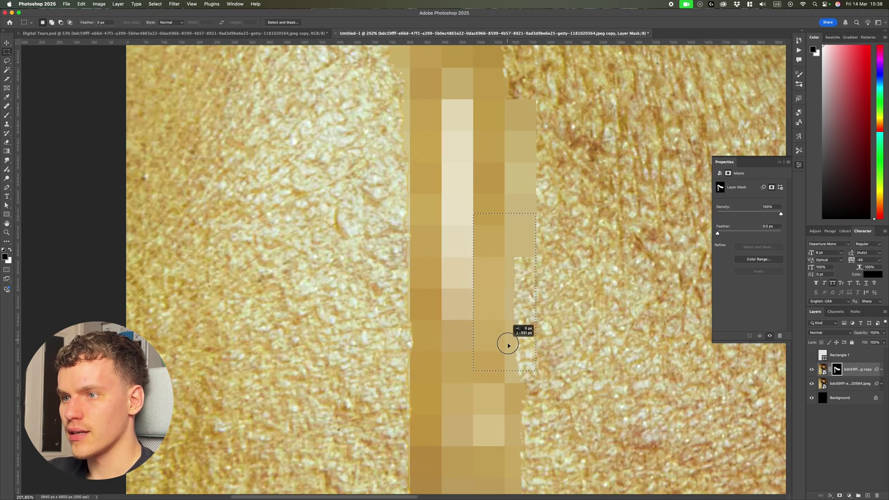
{"action": "scroll", "coordinate": [507, 390], "scroll_direction": "up", "scroll_amount": 10}
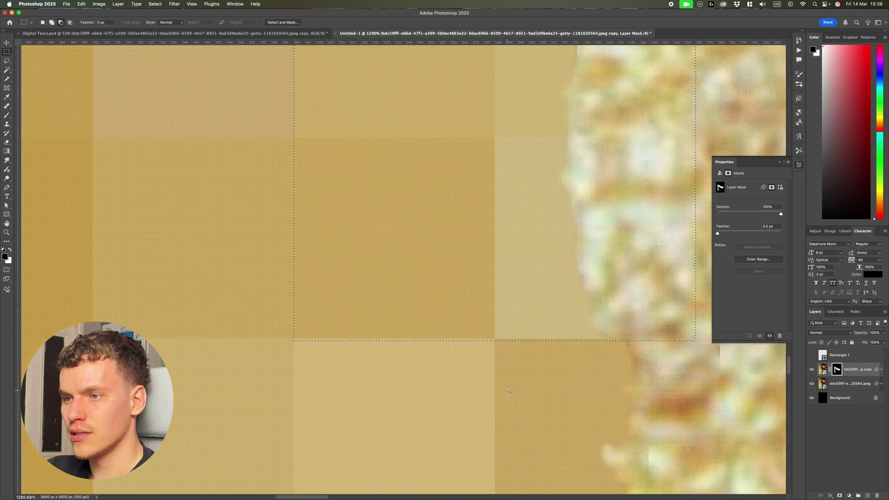
{"action": "left_click_drag", "start_coordinate": [537, 327], "coordinate": [535, 322]}
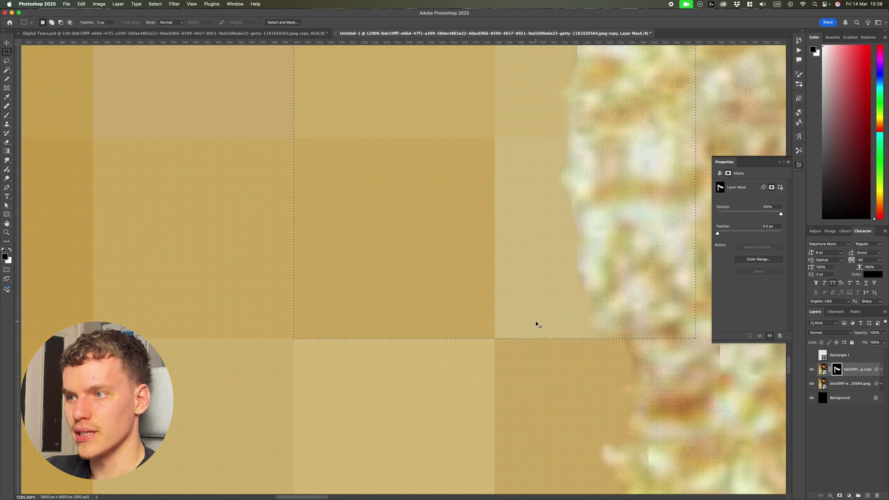
{"action": "scroll", "coordinate": [534, 321], "scroll_direction": "down", "scroll_amount": 4}
{"action": "scroll", "coordinate": [547, 287], "scroll_direction": "right", "scroll_amount": 2}
{"action": "scroll", "coordinate": [518, 297], "scroll_direction": "down", "scroll_amount": 4}
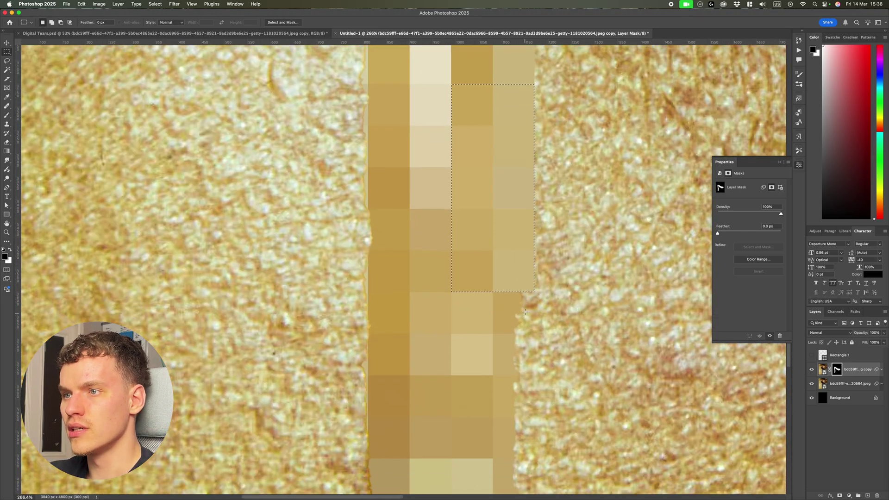
Select the partial blocks along the tear's lower right edge, align the selection to the mosaic grid, and fill it with black on the mask
{"action": "scroll", "coordinate": [520, 260], "scroll_direction": "down", "scroll_amount": 3}
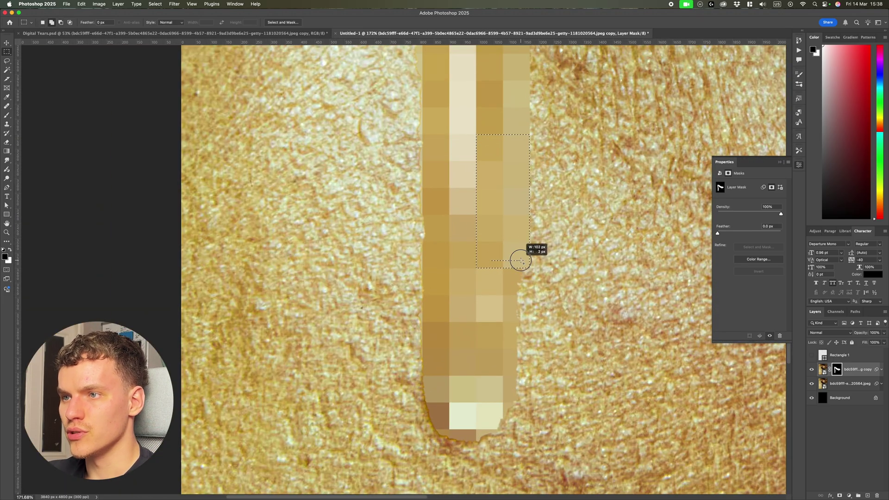
{"action": "scroll", "coordinate": [528, 265], "scroll_direction": "up", "scroll_amount": 4}
{"action": "left_click_drag", "start_coordinate": [491, 268], "coordinate": [558, 335]}
{"action": "scroll", "coordinate": [559, 267], "scroll_direction": "down", "scroll_amount": 6}
{"action": "scroll", "coordinate": [555, 274], "scroll_direction": "up", "scroll_amount": 8}
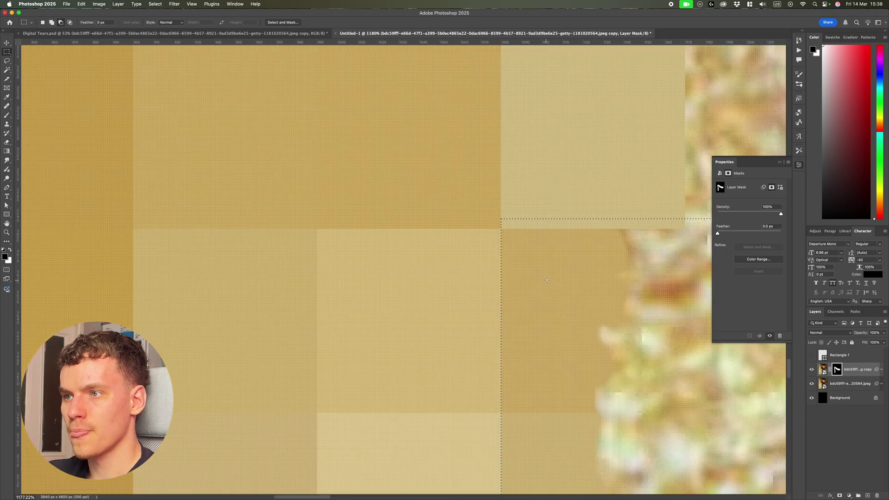
{"action": "left_click_drag", "start_coordinate": [559, 277], "coordinate": [560, 287]}
{"action": "key", "text": "x"}
{"action": "key", "text": "alt+BackSpace"}
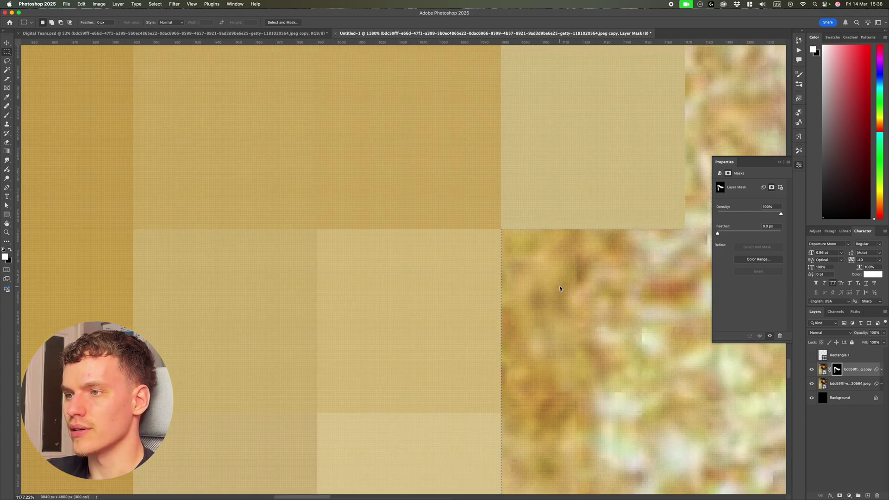
{"action": "scroll", "coordinate": [563, 283], "scroll_direction": "down", "scroll_amount": 10}
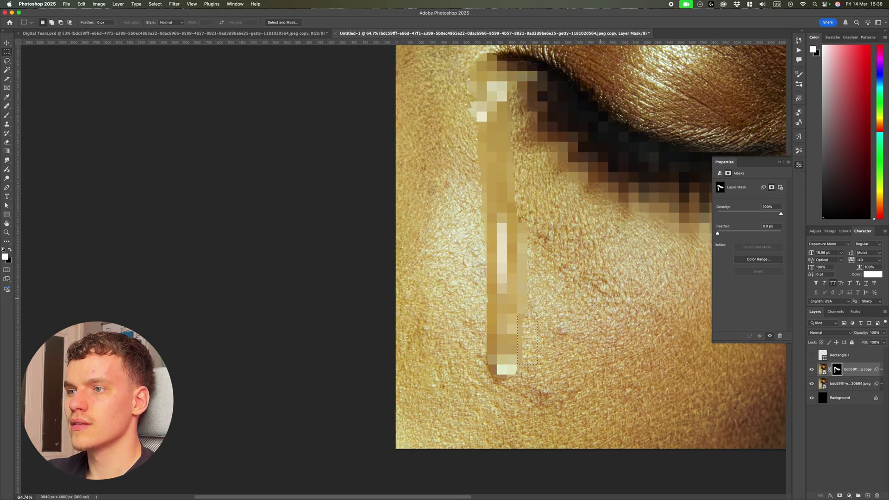
{"action": "key", "text": "ctrl+d"}
{"action": "scroll", "coordinate": [540, 354], "scroll_direction": "up", "scroll_amount": 5}
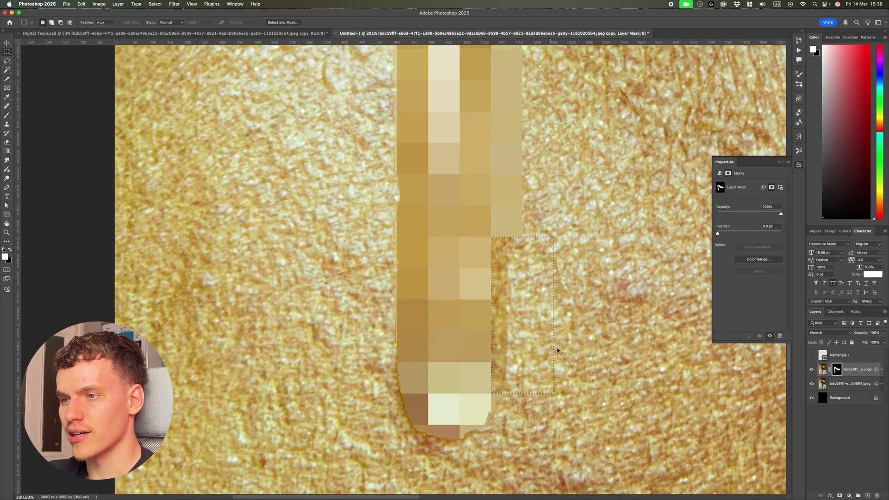
{"action": "scroll", "coordinate": [559, 349], "scroll_direction": "down", "scroll_amount": 8}
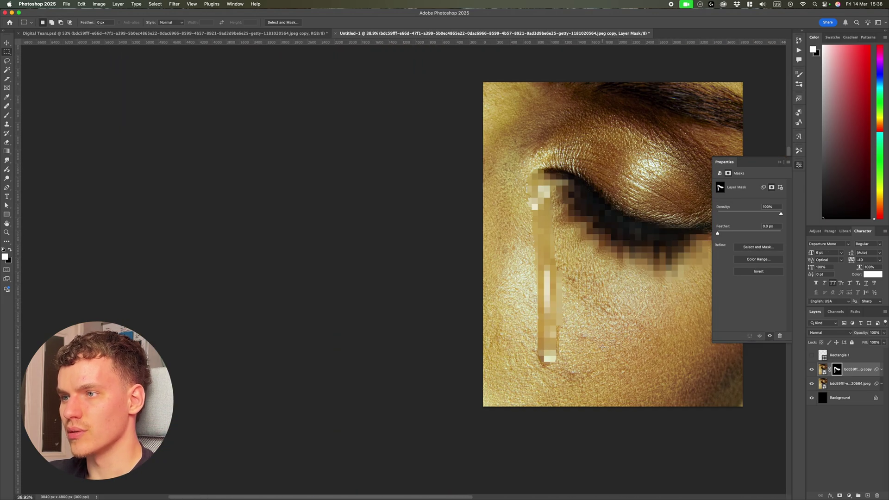
{"action": "key", "text": "super+z"}
{"action": "scroll", "coordinate": [559, 343], "scroll_direction": "up", "scroll_amount": 8}
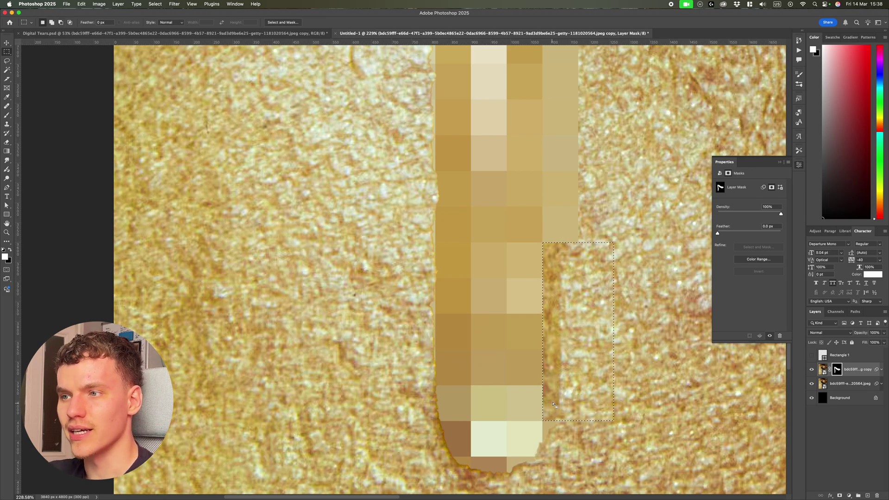
Shift the selection one block over onto the tear's lower right edge and fill it with white on the mask
{"action": "scroll", "coordinate": [566, 361], "scroll_direction": "down", "scroll_amount": 1}
{"action": "key", "text": "x"}
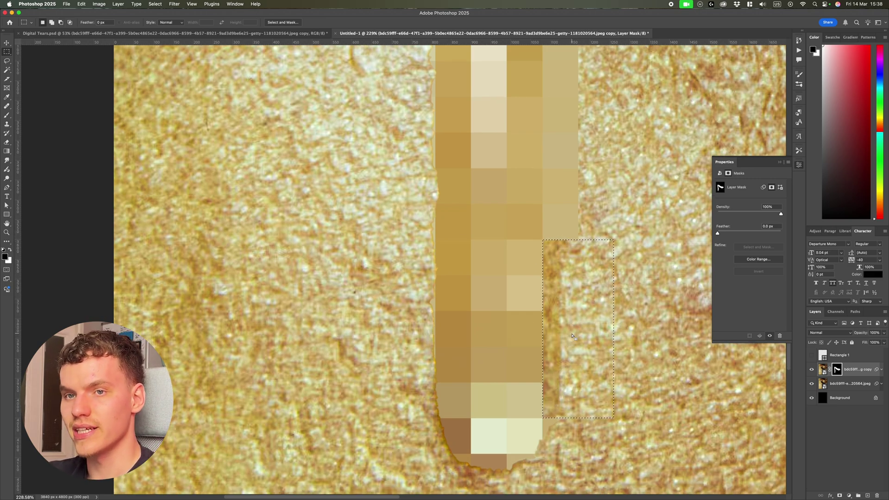
{"action": "scroll", "coordinate": [575, 327], "scroll_direction": "up", "scroll_amount": 4}
{"action": "scroll", "coordinate": [553, 371], "scroll_direction": "down", "scroll_amount": 3}
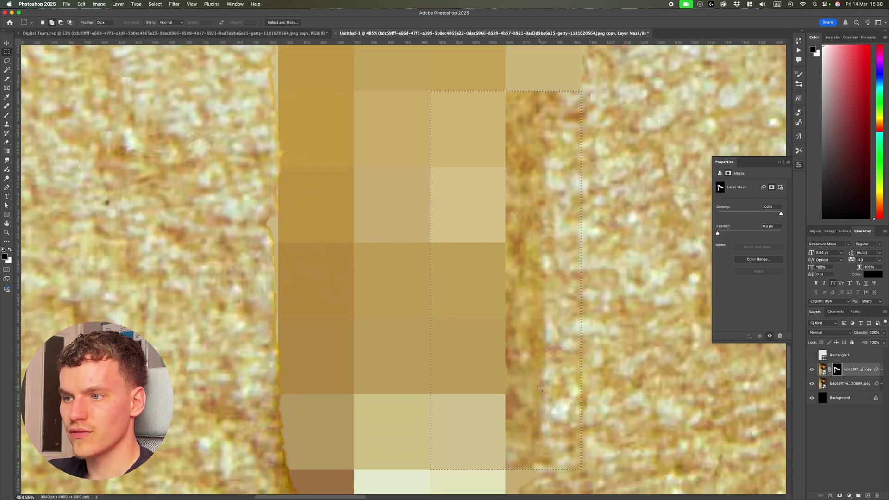
{"action": "key", "text": "super+BackSpace"}
{"action": "scroll", "coordinate": [550, 346], "scroll_direction": "down", "scroll_amount": 9}
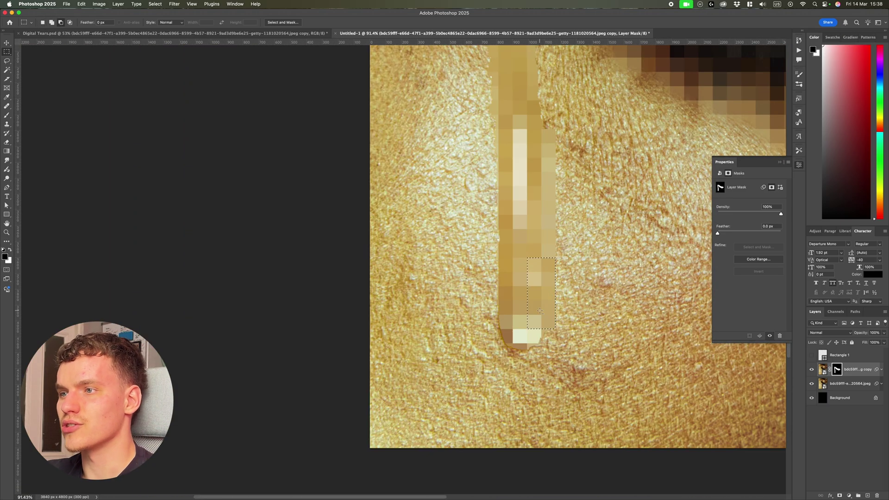
{"action": "scroll", "coordinate": [541, 321], "scroll_direction": "up", "scroll_amount": 4}
{"action": "scroll", "coordinate": [610, 315], "scroll_direction": "up", "scroll_amount": 8}
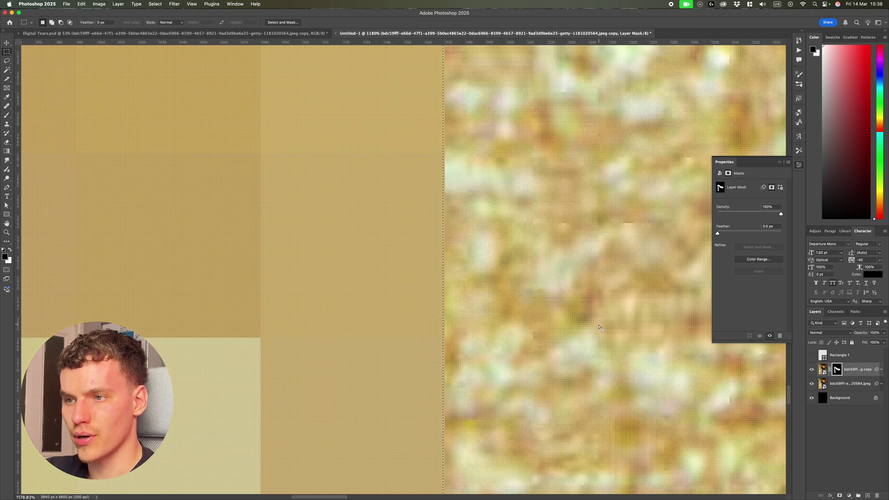
Square the mask along the tear's lower right edge to the block boundaries, down to the block beside the pale bottom highlights
{"action": "left_click_drag", "start_coordinate": [601, 325], "coordinate": [560, 261]}
{"action": "key", "text": "x"}
{"action": "key", "text": "super+d"}
{"action": "scroll", "coordinate": [602, 323], "scroll_direction": "down", "scroll_amount": 8}
{"action": "scroll", "coordinate": [601, 323], "scroll_direction": "up", "scroll_amount": 8}
{"action": "scroll", "coordinate": [564, 258], "scroll_direction": "down", "scroll_amount": 4}
{"action": "key", "text": "alt+BackSpace"}
{"action": "key", "text": "x"}
Select the two middle block columns at the tear's bottom tip and fill the selection with white on the mask
{"action": "left_click_drag", "start_coordinate": [605, 281], "coordinate": [518, 371]}
{"action": "scroll", "coordinate": [518, 370], "scroll_direction": "up", "scroll_amount": 4}
{"action": "scroll", "coordinate": [531, 346], "scroll_direction": "down", "scroll_amount": 7}
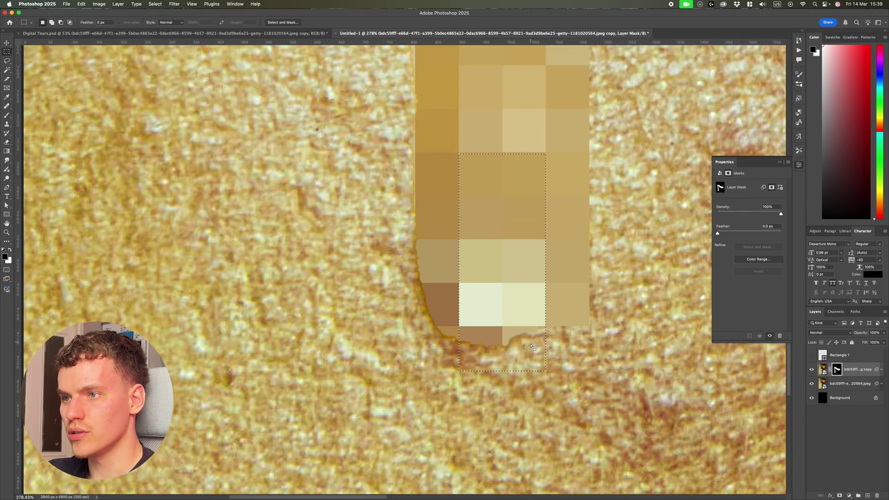
{"action": "key", "text": "ctrl+f"}
{"action": "scroll", "coordinate": [530, 342], "scroll_direction": "up", "scroll_amount": 8}
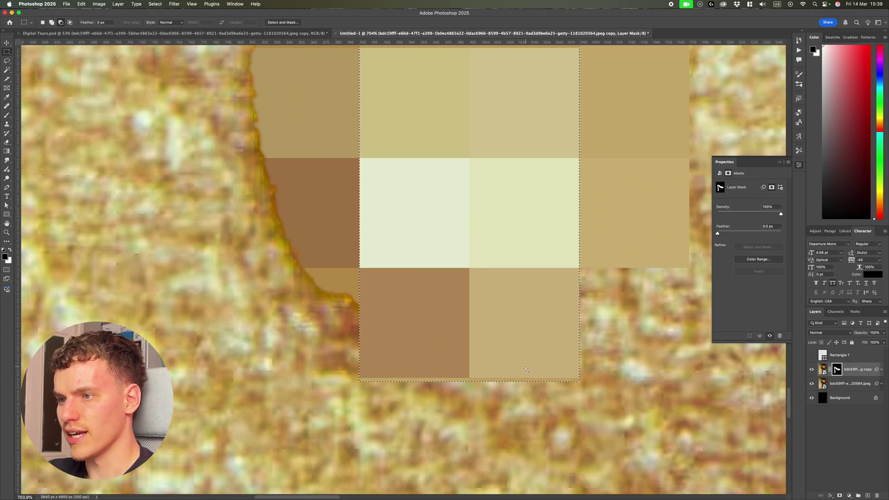
{"action": "scroll", "coordinate": [517, 388], "scroll_direction": "down", "scroll_amount": 8}
Move the selection just below the tear's tip, align it with the block boundary, and fill it with black on the mask
{"action": "left_click_drag", "start_coordinate": [521, 370], "coordinate": [521, 399]}
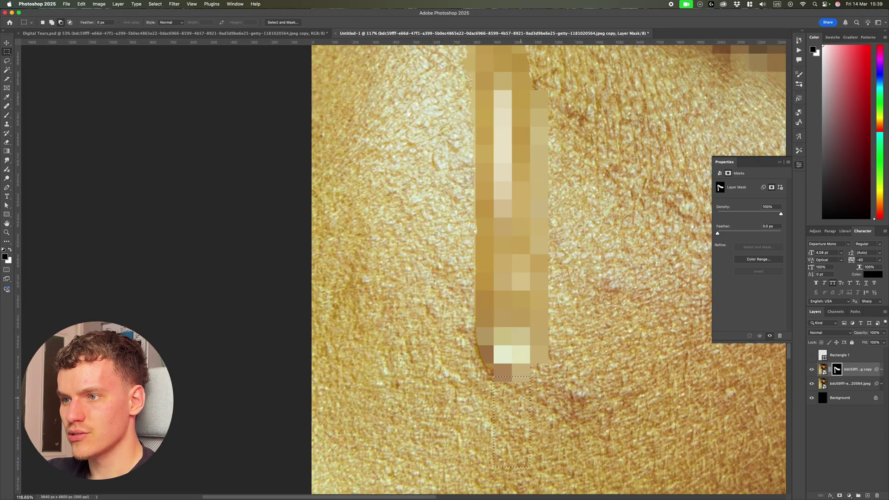
{"action": "scroll", "coordinate": [521, 396], "scroll_direction": "up", "scroll_amount": 6}
{"action": "left_click_drag", "start_coordinate": [525, 356], "coordinate": [524, 390]}
{"action": "key", "text": "x"}
{"action": "key", "text": "BackSpace"}
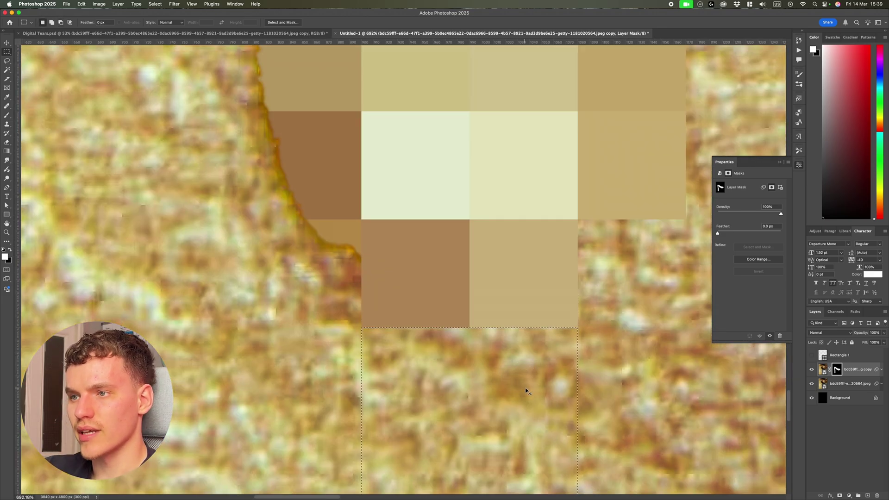
{"action": "left_click_drag", "start_coordinate": [517, 422], "coordinate": [518, 404]}
{"action": "scroll", "coordinate": [532, 352], "scroll_direction": "down", "scroll_amount": 10}
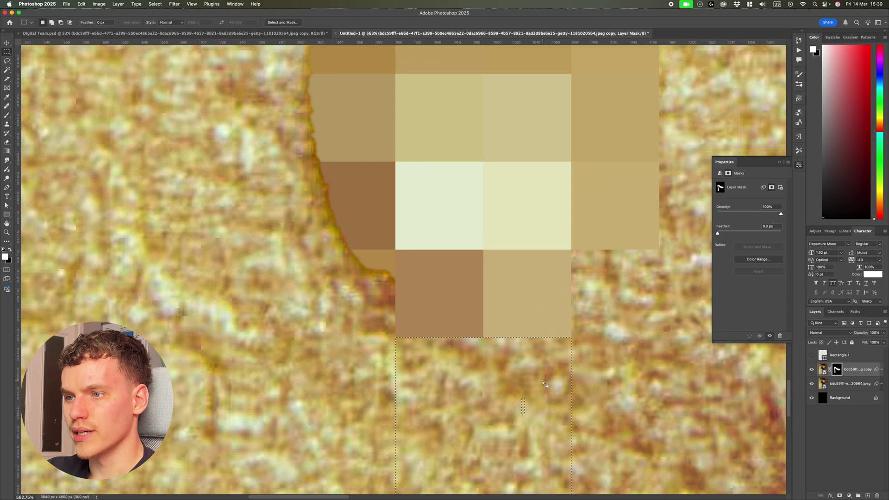
{"action": "scroll", "coordinate": [543, 285], "scroll_direction": "up", "scroll_amount": 4}
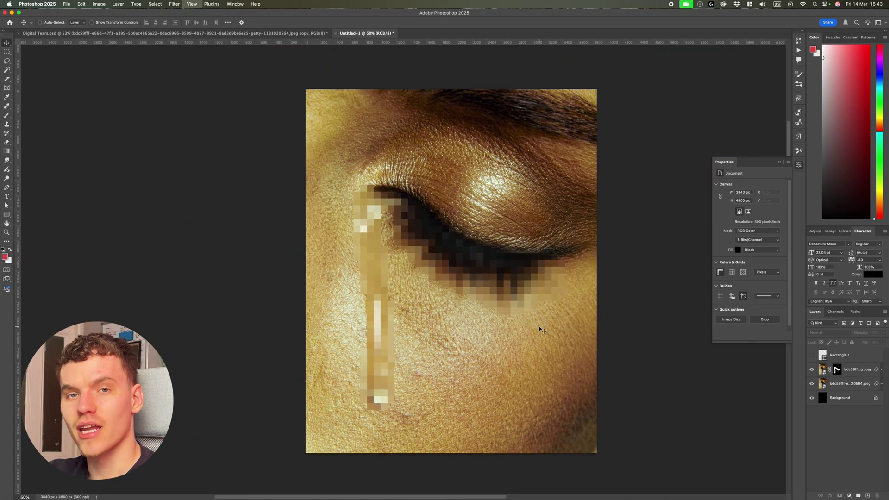
Examine the squared edges of the mosaic tear and lashes and the transition along the upper lash line
{"action": "scroll", "coordinate": [533, 320], "scroll_direction": "down", "scroll_amount": 2}
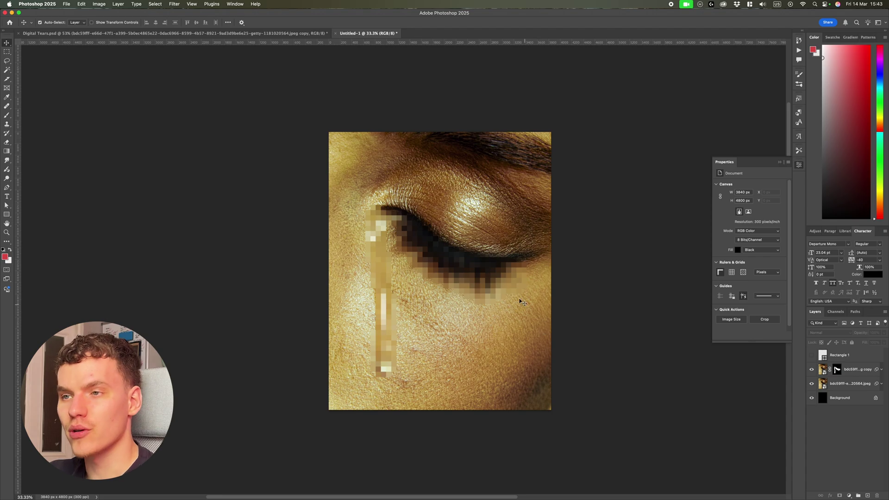
{"action": "scroll", "coordinate": [520, 301], "scroll_direction": "up", "scroll_amount": 5}
{"action": "scroll", "coordinate": [268, 383], "scroll_direction": "up", "scroll_amount": 8}
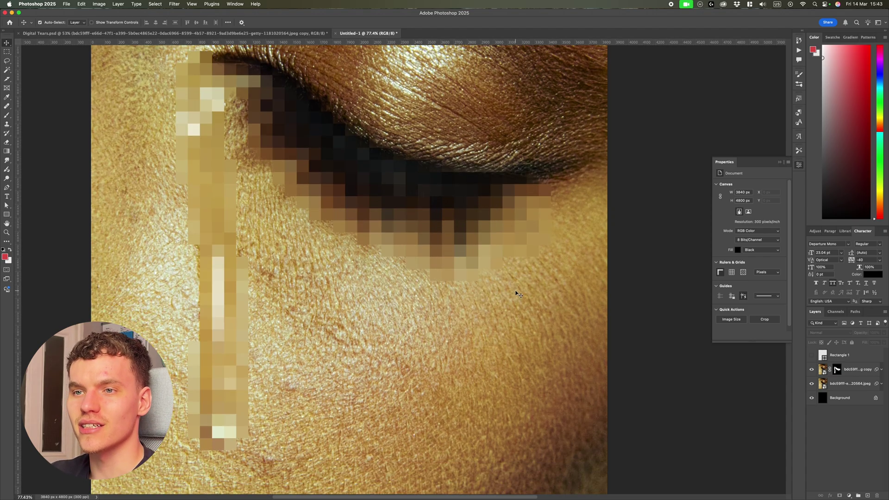
{"action": "scroll", "coordinate": [296, 424], "scroll_direction": "down", "scroll_amount": 6}
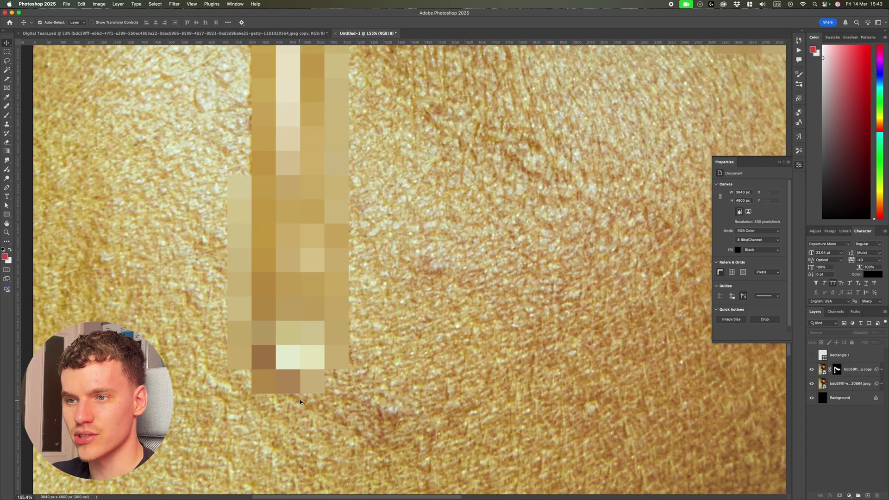
{"action": "scroll", "coordinate": [450, 204], "scroll_direction": "up", "scroll_amount": 7}
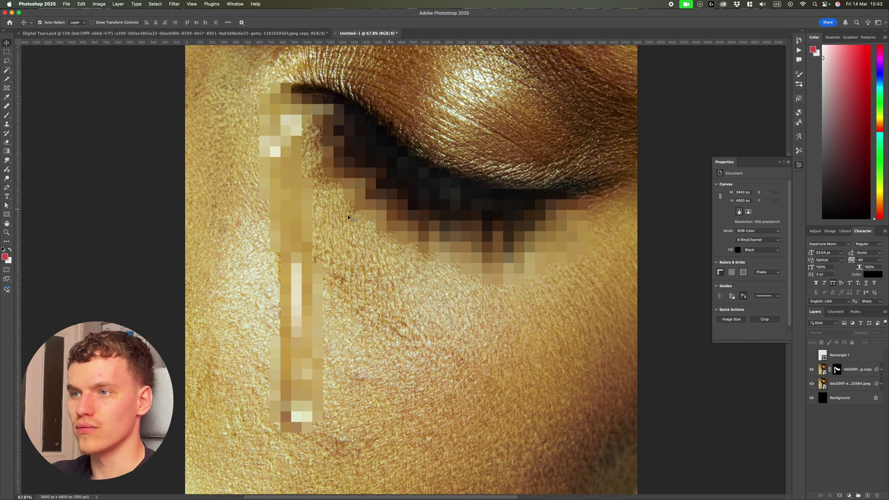
{"action": "scroll", "coordinate": [451, 204], "scroll_direction": "down", "scroll_amount": 6}
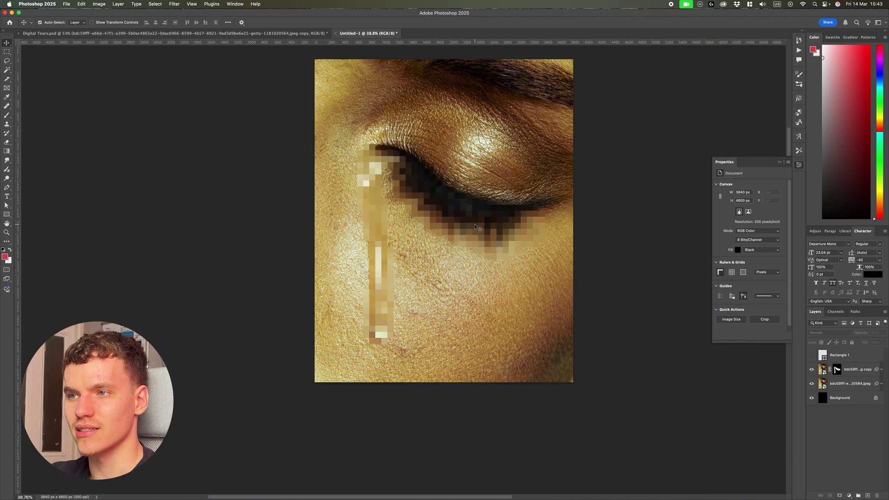
{"action": "scroll", "coordinate": [475, 226], "scroll_direction": "up", "scroll_amount": 2}
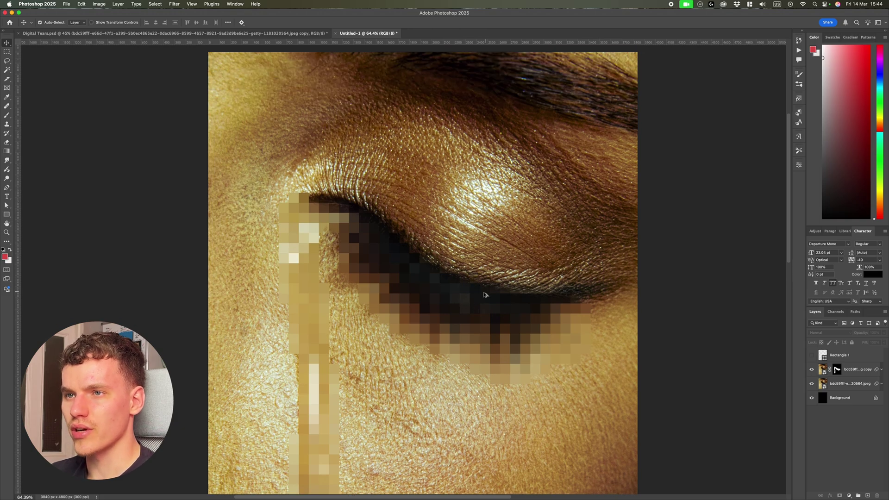
{"action": "scroll", "coordinate": [349, 216], "scroll_direction": "up", "scroll_amount": 2}
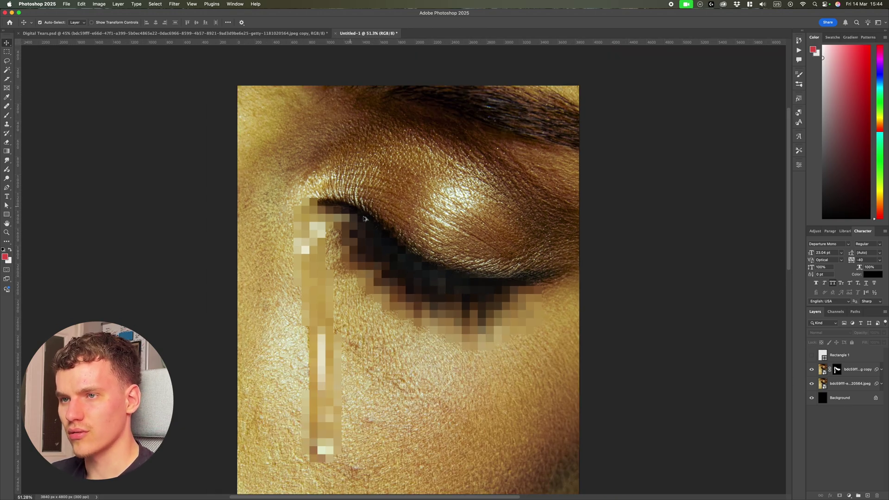
{"action": "scroll", "coordinate": [491, 284], "scroll_direction": "up", "scroll_amount": 3}
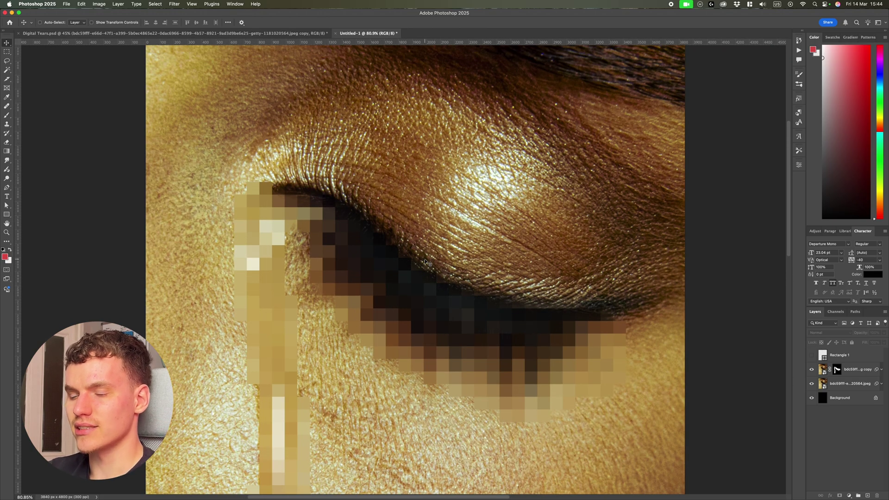
{"action": "key", "text": "super+0"}
{"action": "scroll", "coordinate": [394, 227], "scroll_direction": "up", "scroll_amount": 5}
{"action": "scroll", "coordinate": [254, 176], "scroll_direction": "up", "scroll_amount": 3}
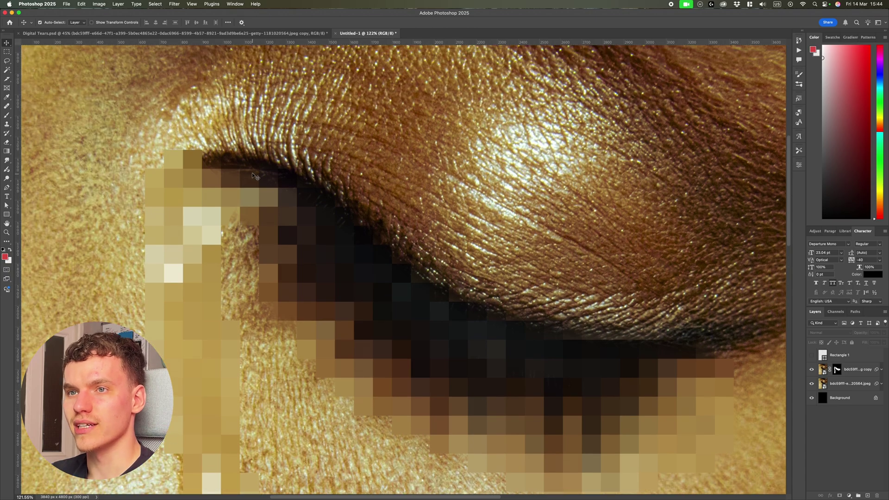
Add a new empty layer directly above the masked mosaic copy
{"action": "left_click", "coordinate": [858, 368]}
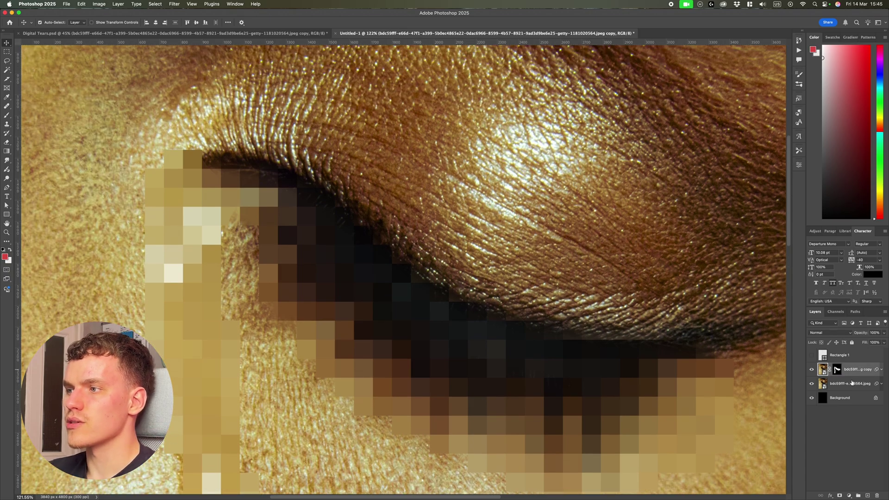
{"action": "left_click", "coordinate": [867, 495]}
{"action": "scroll", "coordinate": [691, 350], "scroll_direction": "down", "scroll_amount": 2}
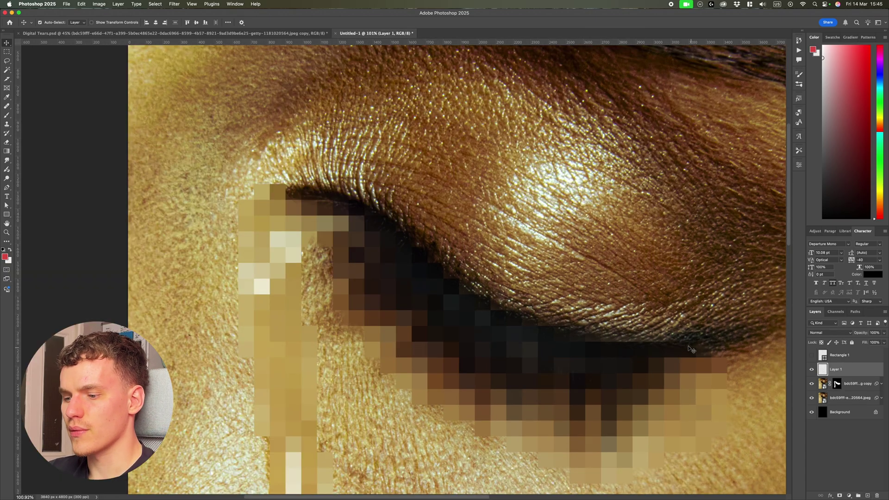
{"action": "scroll", "coordinate": [422, 199], "scroll_direction": "up", "scroll_amount": 5}
Hide the mosaic copy and trace a curved Pen path along the lash line from the eye's inner corner to its outer corner
{"action": "key", "text": "p"}
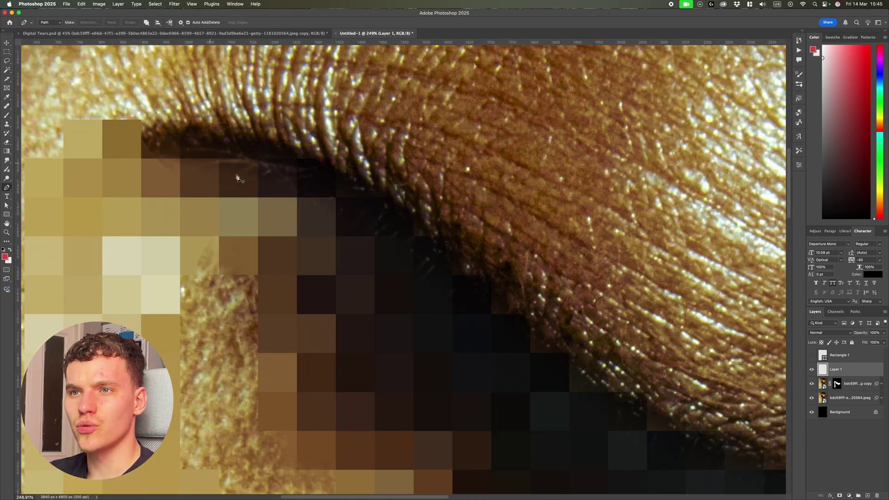
{"action": "left_click", "coordinate": [811, 383]}
{"action": "scroll", "coordinate": [521, 280], "scroll_direction": "down", "scroll_amount": 4}
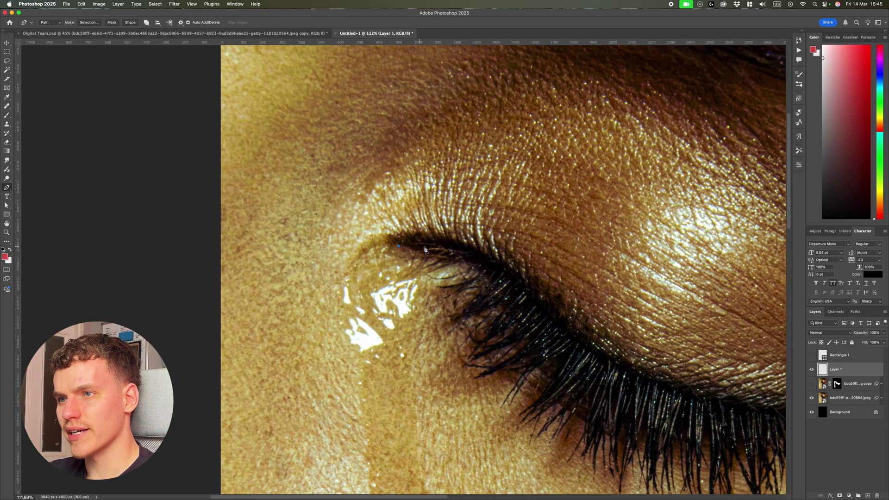
{"action": "left_click_drag", "start_coordinate": [499, 281], "coordinate": [549, 319]}
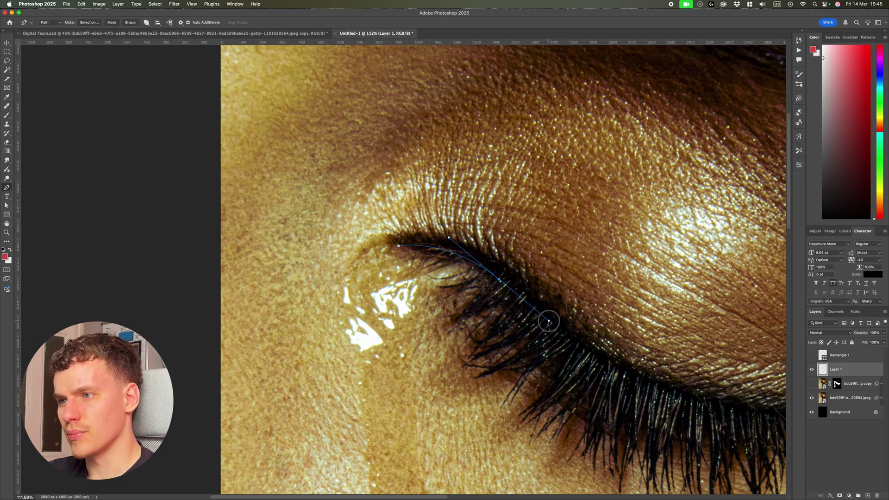
{"action": "left_click_drag", "start_coordinate": [604, 365], "coordinate": [645, 382]}
{"action": "key", "text": "super+z"}
{"action": "scroll", "coordinate": [650, 386], "scroll_direction": "right", "scroll_amount": 5}
{"action": "scroll", "coordinate": [649, 387], "scroll_direction": "down", "scroll_amount": 2}
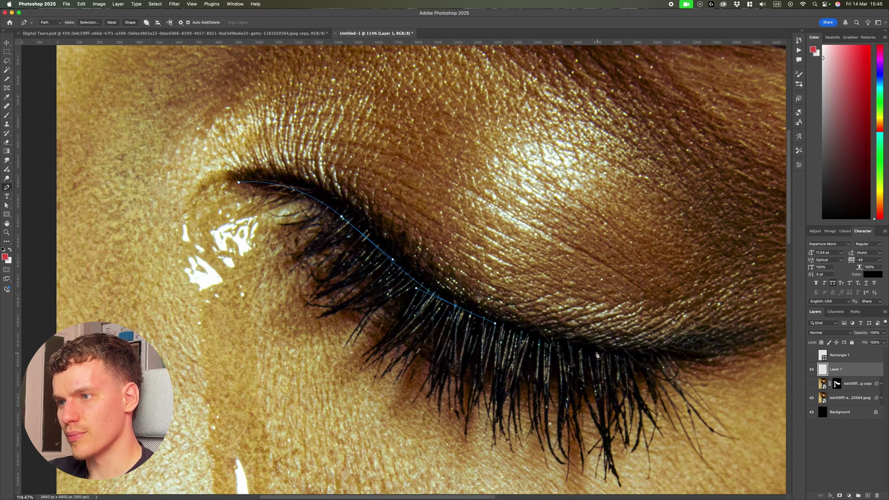
{"action": "left_click", "coordinate": [595, 352]}
{"action": "left_click", "coordinate": [637, 357]}
{"action": "scroll", "coordinate": [640, 358], "scroll_direction": "right", "scroll_amount": 5}
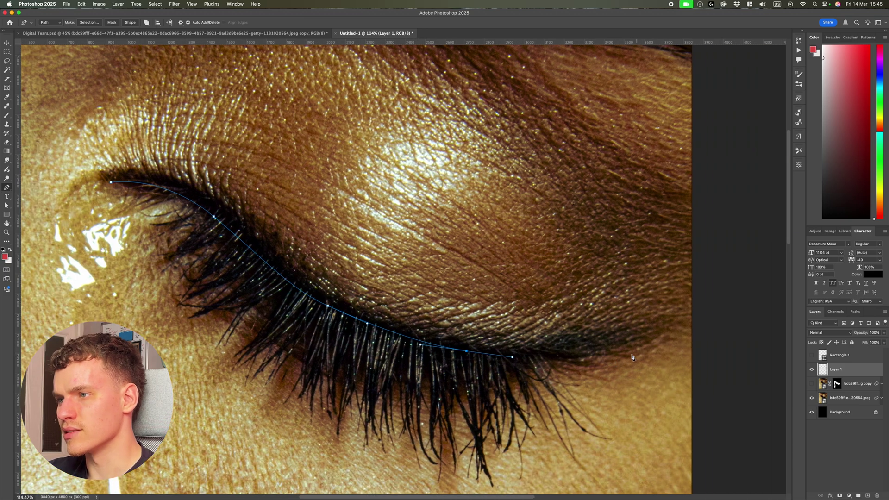
{"action": "left_click", "coordinate": [569, 354]}
Close the path with points across the eyelid above the lashes and convert it into a selection
{"action": "scroll", "coordinate": [582, 353], "scroll_direction": "down", "scroll_amount": 10}
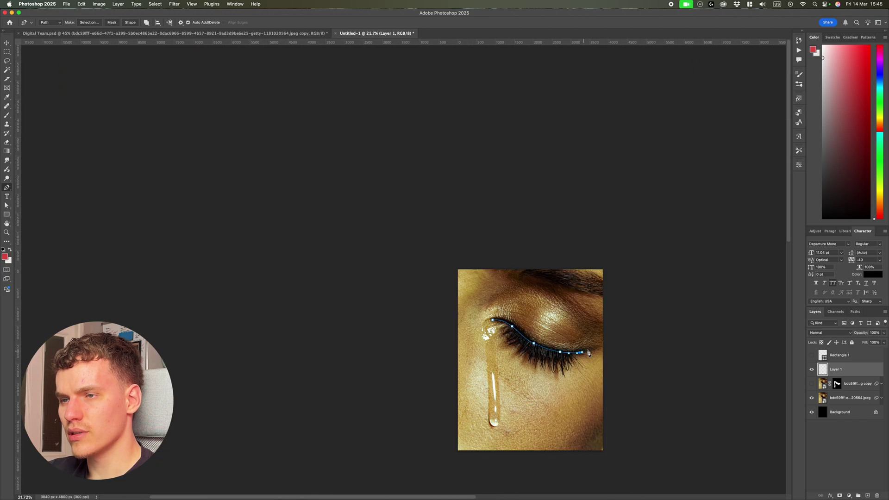
{"action": "scroll", "coordinate": [498, 298], "scroll_direction": "up", "scroll_amount": 5}
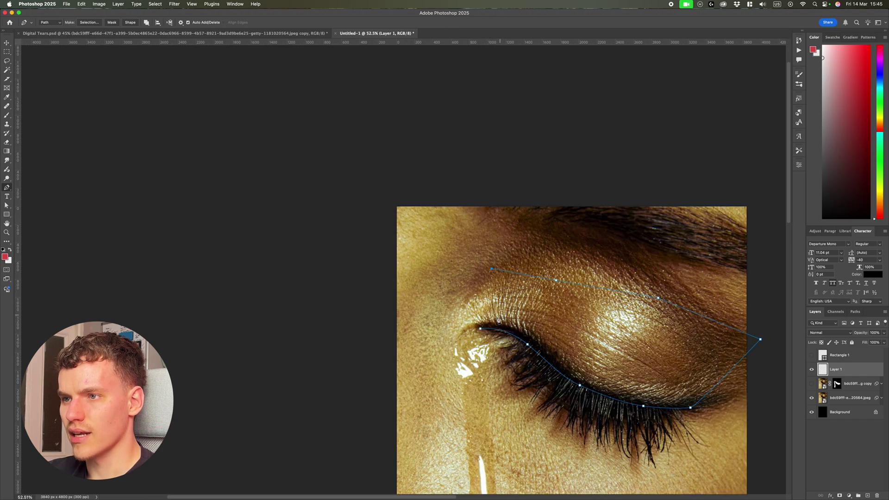
{"action": "left_click", "coordinate": [481, 330]}
{"action": "right_click", "coordinate": [499, 308]}
{"action": "left_click", "coordinate": [523, 338]}
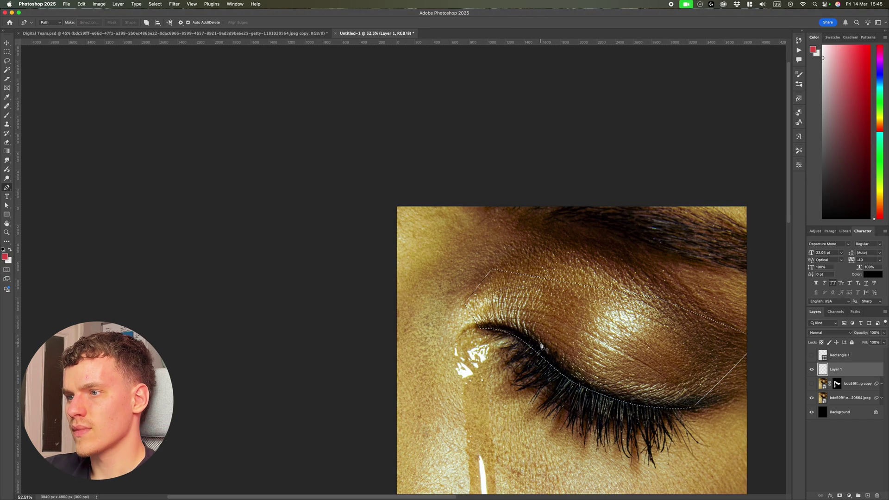
Show the mosaic copy again and add rectangular areas covering the eyelid and brow above the lash line to the selection
{"action": "scroll", "coordinate": [751, 390], "scroll_direction": "down", "scroll_amount": 1}
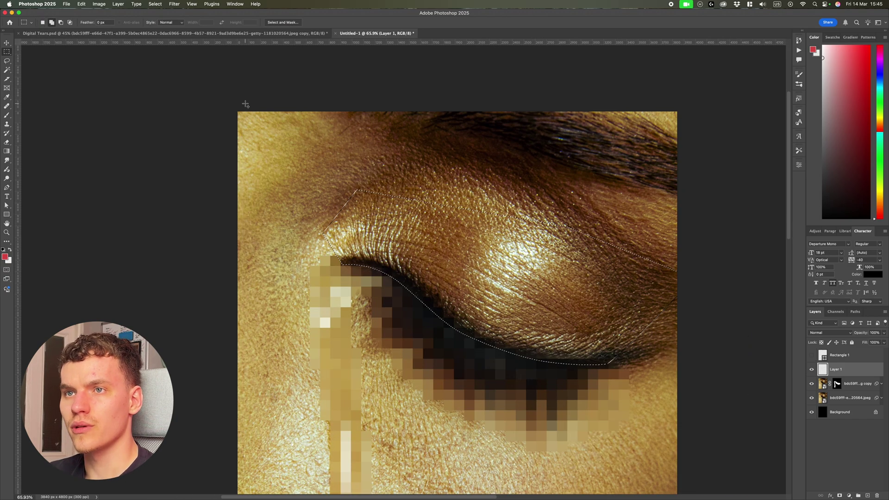
{"action": "left_click_drag", "start_coordinate": [191, 84], "coordinate": [719, 254]}
{"action": "left_click_drag", "start_coordinate": [721, 293], "coordinate": [622, 237]}
{"action": "scroll", "coordinate": [611, 222], "scroll_direction": "down", "scroll_amount": 10}
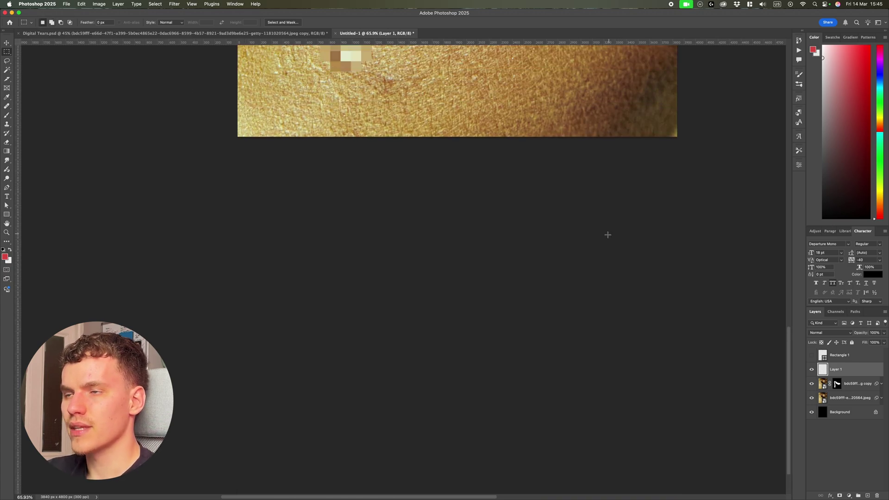
Paint a soft black shadow along the lash line on Layer 1 with the Brush inside the selection, and deselect
{"action": "scroll", "coordinate": [604, 250], "scroll_direction": "up", "scroll_amount": 6}
{"action": "key", "text": "super+0"}
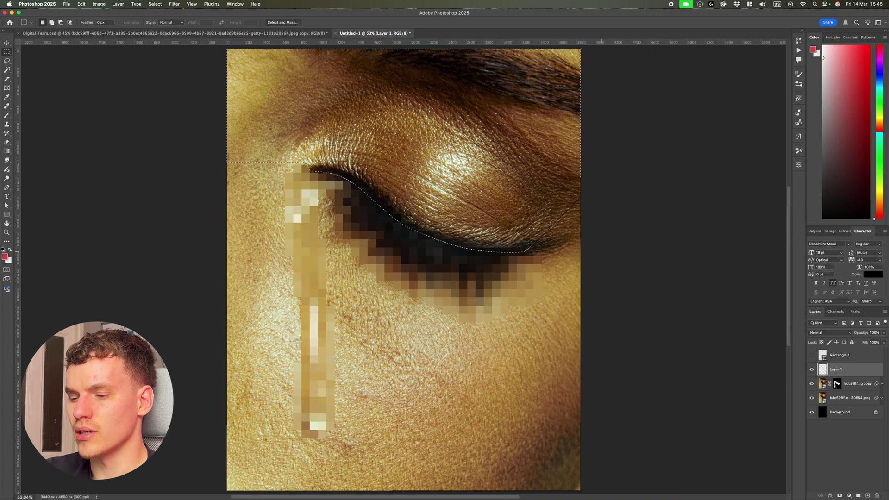
{"action": "key", "text": "b"}
{"action": "scroll", "coordinate": [416, 221], "scroll_direction": "up", "scroll_amount": 2}
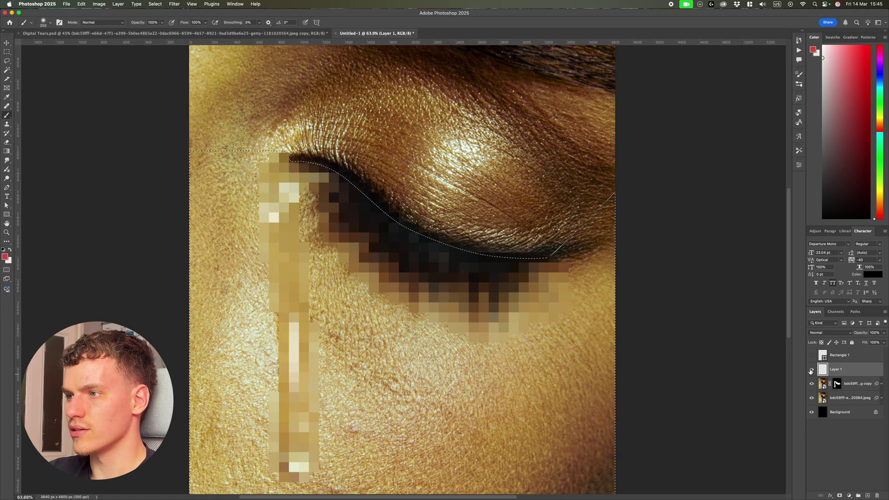
{"action": "scroll", "coordinate": [310, 142], "scroll_direction": "up", "scroll_amount": 2}
{"action": "left_click", "coordinate": [5, 257]}
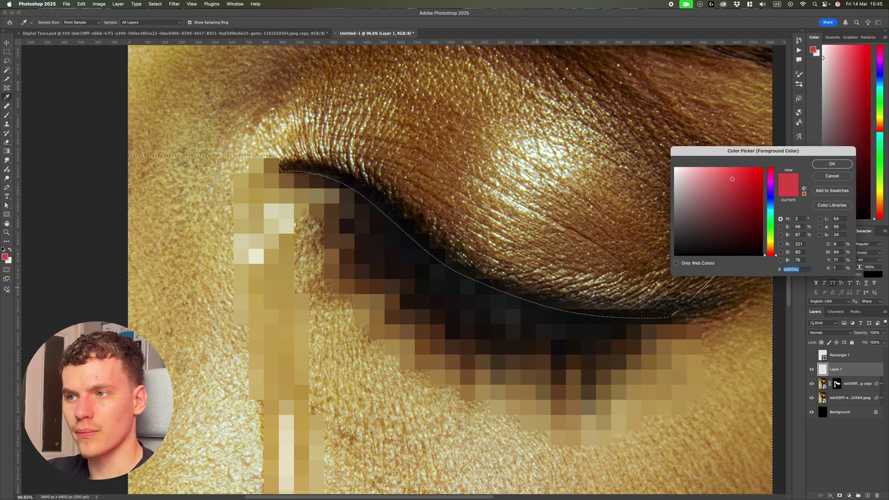
{"action": "key", "text": "Return"}
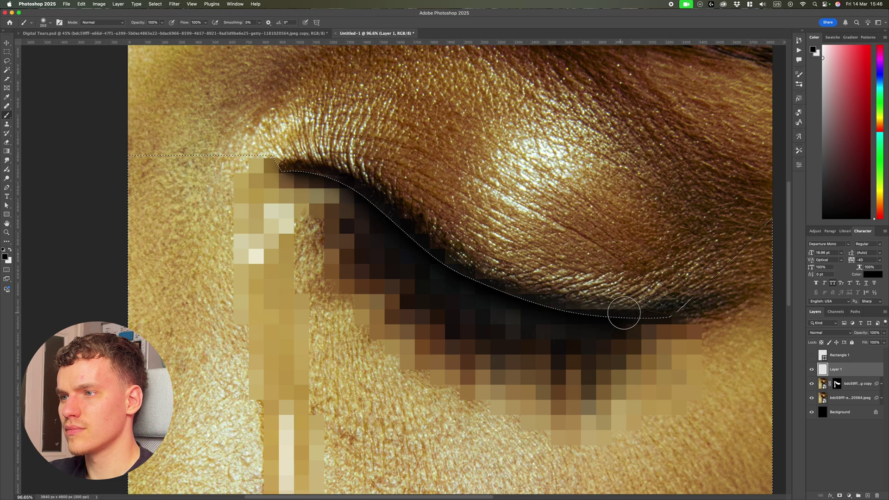
{"action": "scroll", "coordinate": [645, 231], "scroll_direction": "down", "scroll_amount": 5}
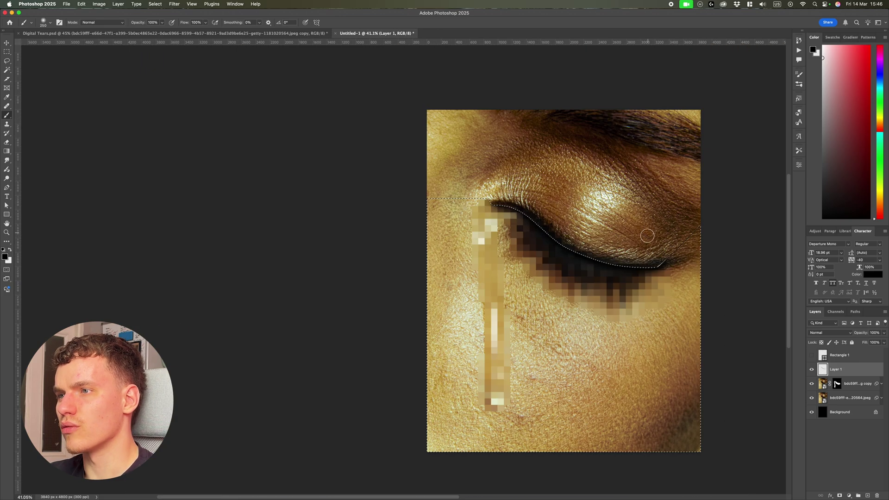
{"action": "scroll", "coordinate": [640, 259], "scroll_direction": "up", "scroll_amount": 8}
{"action": "key", "text": "super+d"}
{"action": "scroll", "coordinate": [640, 261], "scroll_direction": "down", "scroll_amount": 6}
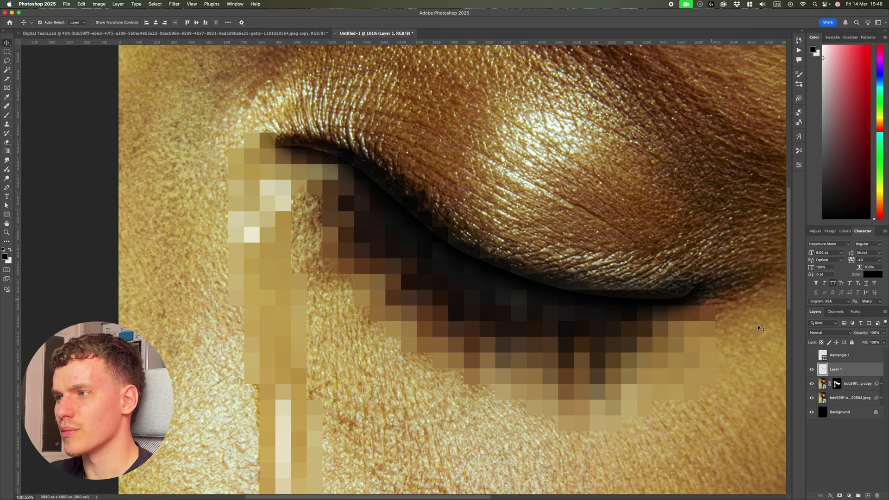
Transform the painted shadow layer, moving it straight up about 45 px to meet the edge of the eyelid
{"action": "key", "text": "super+t"}
{"action": "left_click_drag", "start_coordinate": [643, 301], "coordinate": [643, 295]}
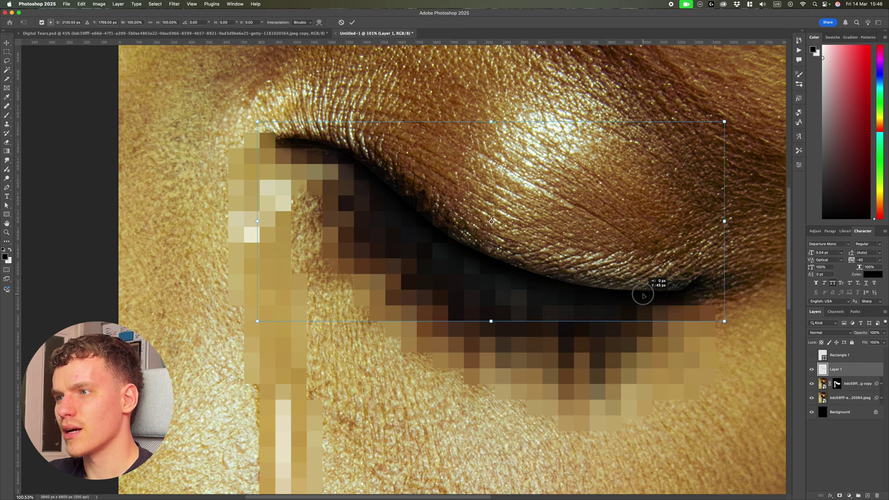
{"action": "key", "text": "Return"}
{"action": "scroll", "coordinate": [643, 296], "scroll_direction": "down", "scroll_amount": 6}
{"action": "scroll", "coordinate": [626, 278], "scroll_direction": "up", "scroll_amount": 9}
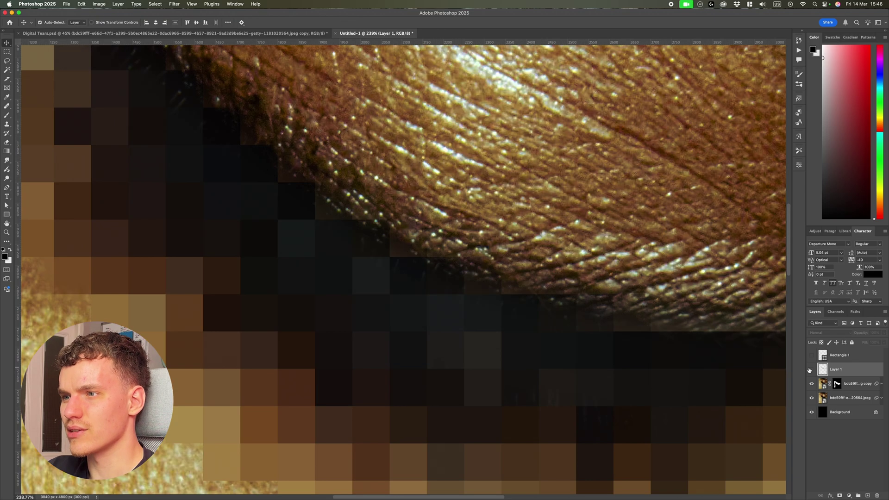
Toggle the shadow layer's visibility to compare, and clean up the shadow at the eye's inner corner with the Eraser
{"action": "left_click", "coordinate": [810, 369]}
{"action": "scroll", "coordinate": [602, 300], "scroll_direction": "down", "scroll_amount": 6}
{"action": "scroll", "coordinate": [560, 277], "scroll_direction": "up", "scroll_amount": 4}
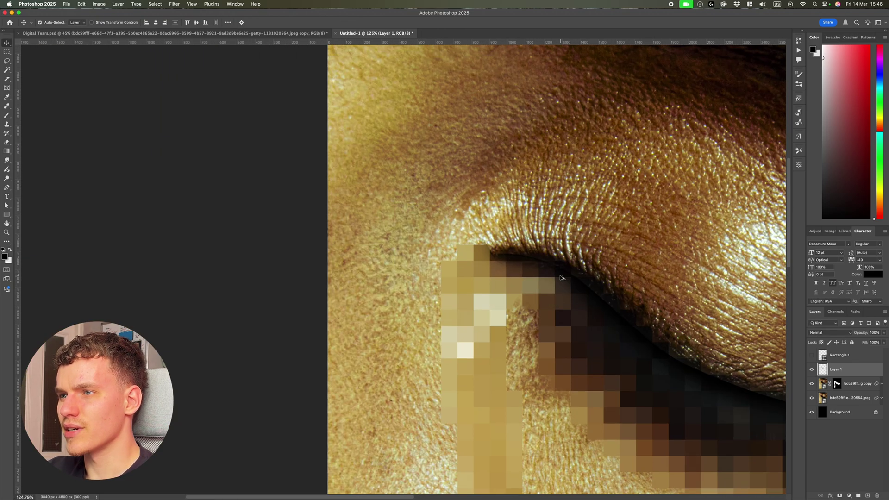
{"action": "scroll", "coordinate": [560, 278], "scroll_direction": "up", "scroll_amount": 4}
{"action": "scroll", "coordinate": [562, 283], "scroll_direction": "down", "scroll_amount": 2}
{"action": "key", "text": "e"}
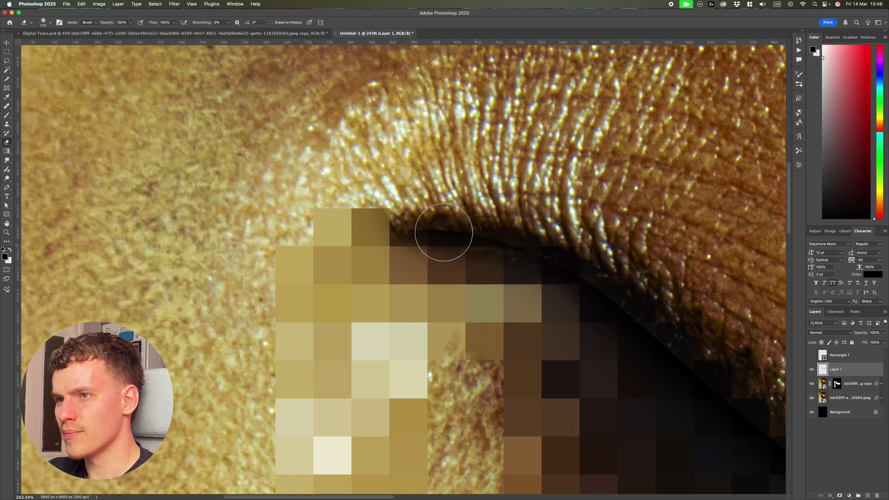
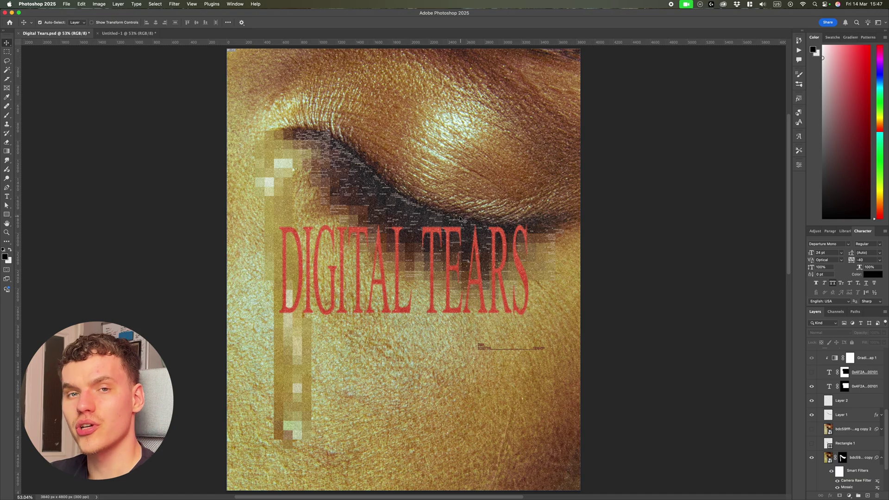
Switch to the Untitled-1 document and load the mosaic copy's layer mask as a selection
{"action": "left_click", "coordinate": [134, 34]}
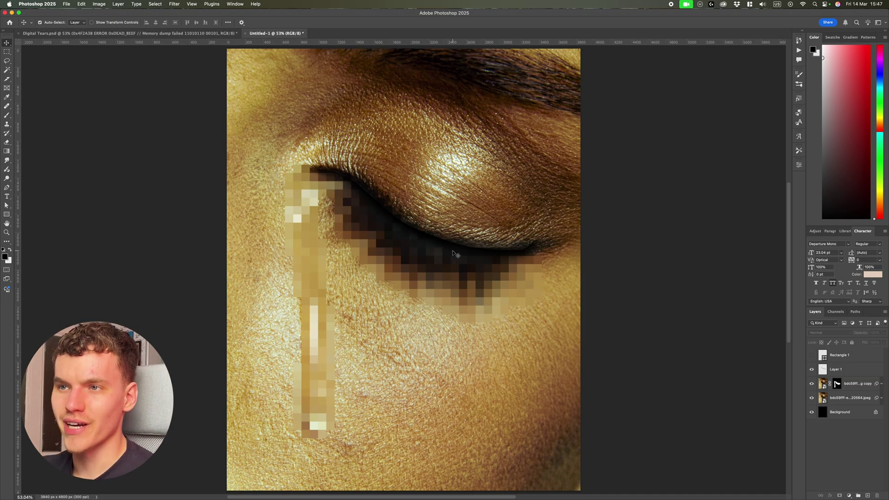
{"action": "left_click", "coordinate": [835, 383], "text": "super"}
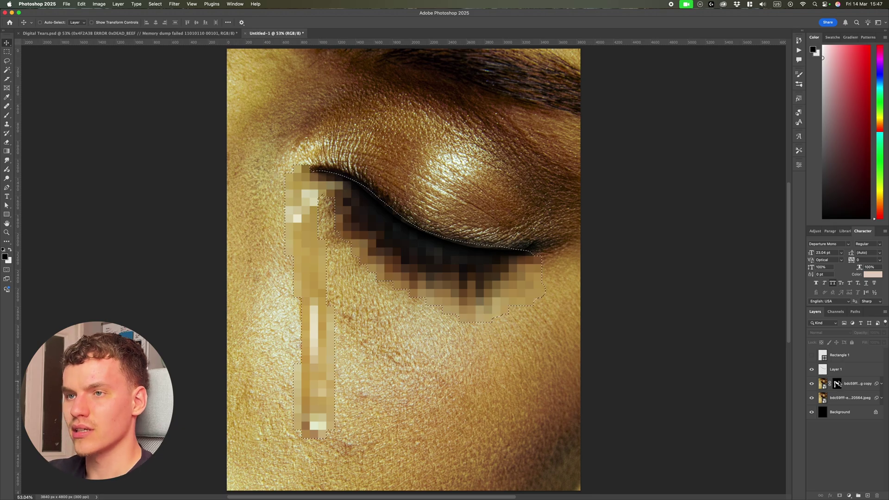
{"action": "scroll", "coordinate": [498, 316], "scroll_direction": "up", "scroll_amount": 10}
{"action": "key", "text": "super+0"}
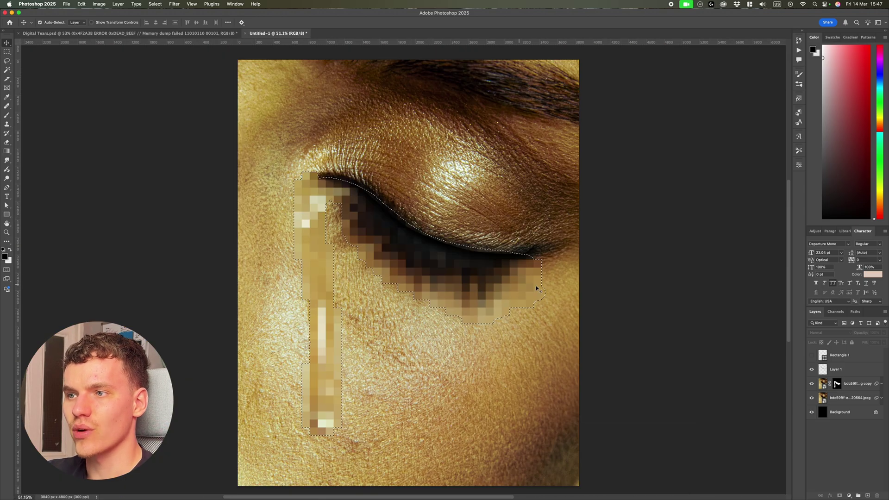
Square off the rounded and jagged selection edges between the tear and the inner lashes with the Rectangular Marquee
{"action": "scroll", "coordinate": [333, 375], "scroll_direction": "up", "scroll_amount": 15}
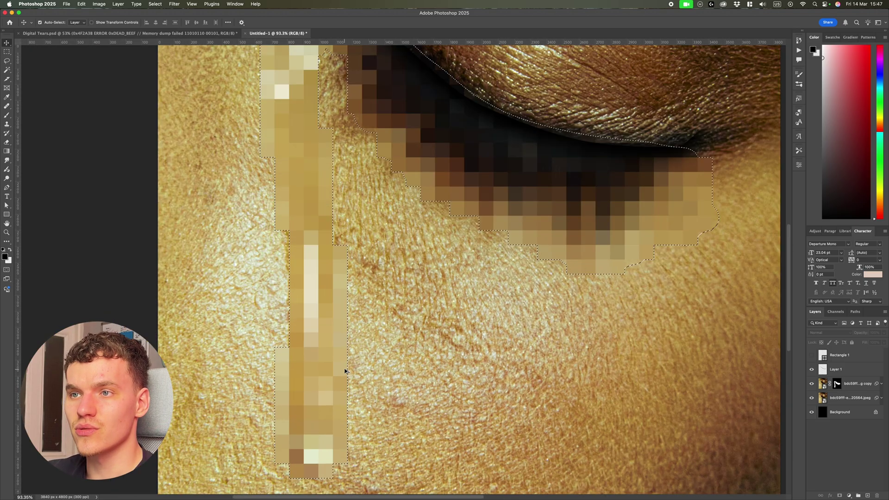
{"action": "scroll", "coordinate": [474, 244], "scroll_direction": "up", "scroll_amount": 10}
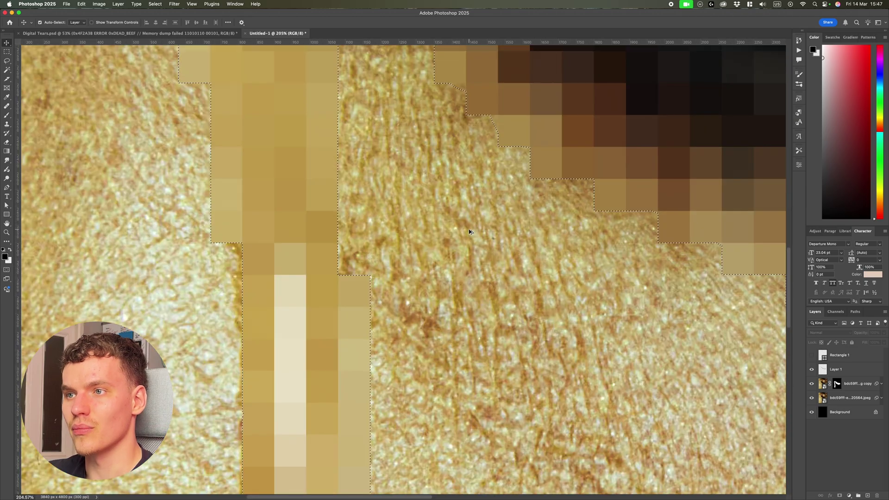
{"action": "scroll", "coordinate": [462, 127], "scroll_direction": "up", "scroll_amount": 10}
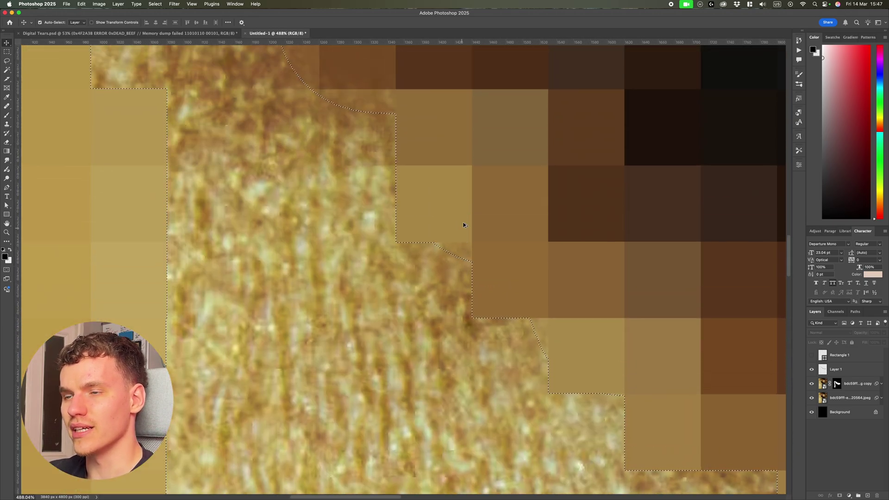
{"action": "scroll", "coordinate": [472, 293], "scroll_direction": "down", "scroll_amount": 10}
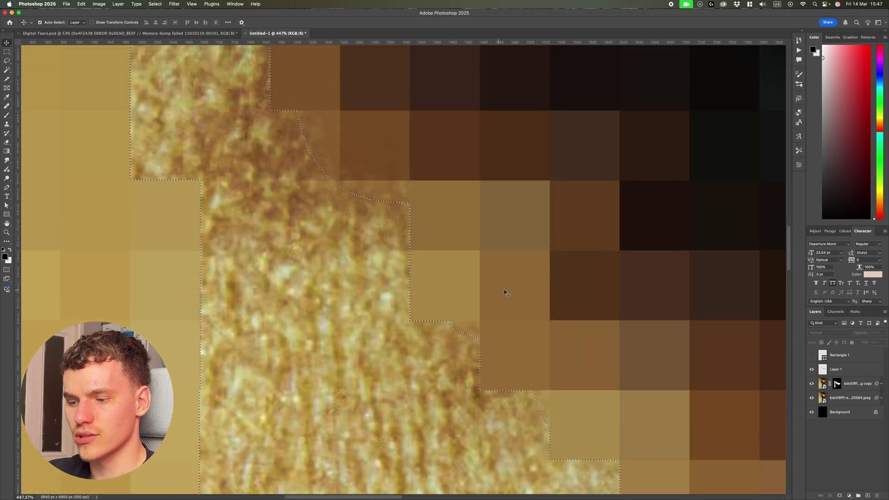
{"action": "key", "text": "m"}
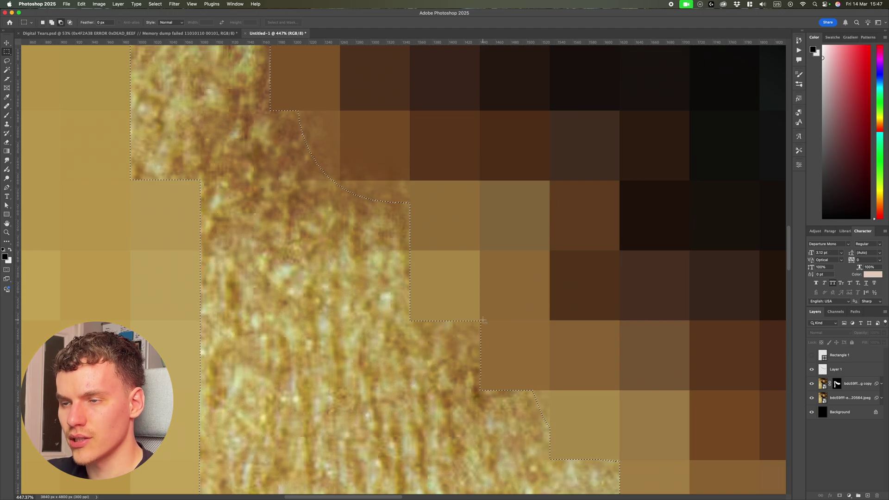
{"action": "scroll", "coordinate": [376, 277], "scroll_direction": "up", "scroll_amount": 5}
{"action": "scroll", "coordinate": [377, 277], "scroll_direction": "down", "scroll_amount": 5}
{"action": "scroll", "coordinate": [306, 194], "scroll_direction": "up", "scroll_amount": 3}
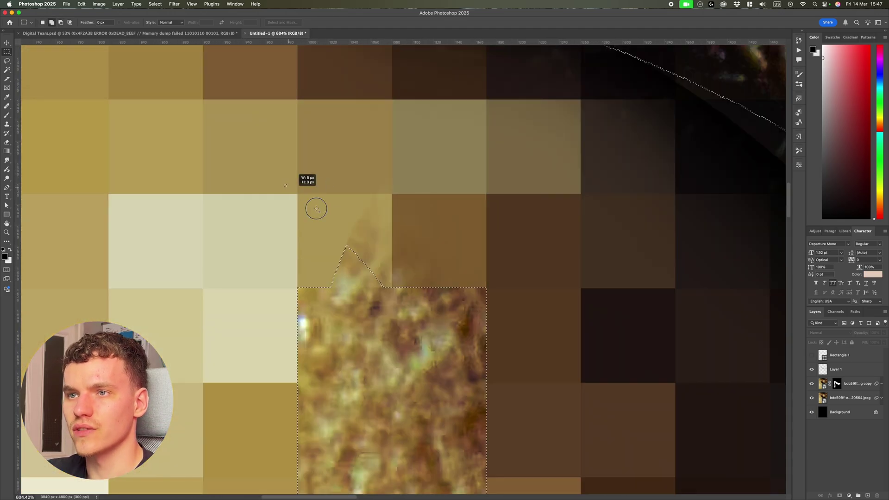
{"action": "left_click_drag", "start_coordinate": [284, 184], "coordinate": [418, 288]}
{"action": "scroll", "coordinate": [418, 288], "scroll_direction": "down", "scroll_amount": 12}
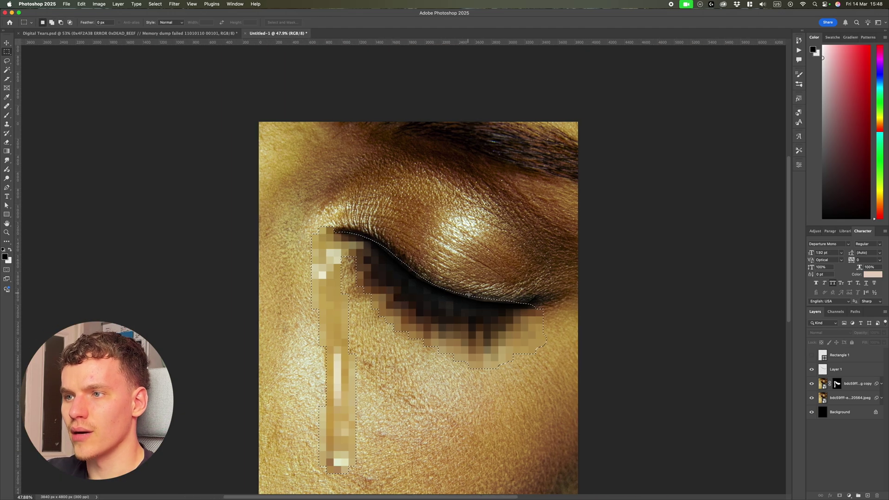
Straighten the selection's irregular edges beneath the lashes so they follow the mosaic blocks
{"action": "scroll", "coordinate": [450, 357], "scroll_direction": "up", "scroll_amount": 8}
{"action": "scroll", "coordinate": [449, 356], "scroll_direction": "up", "scroll_amount": 4}
{"action": "left_click_drag", "start_coordinate": [348, 393], "coordinate": [412, 316]}
{"action": "scroll", "coordinate": [412, 317], "scroll_direction": "down", "scroll_amount": 2}
{"action": "scroll", "coordinate": [655, 397], "scroll_direction": "right", "scroll_amount": 10}
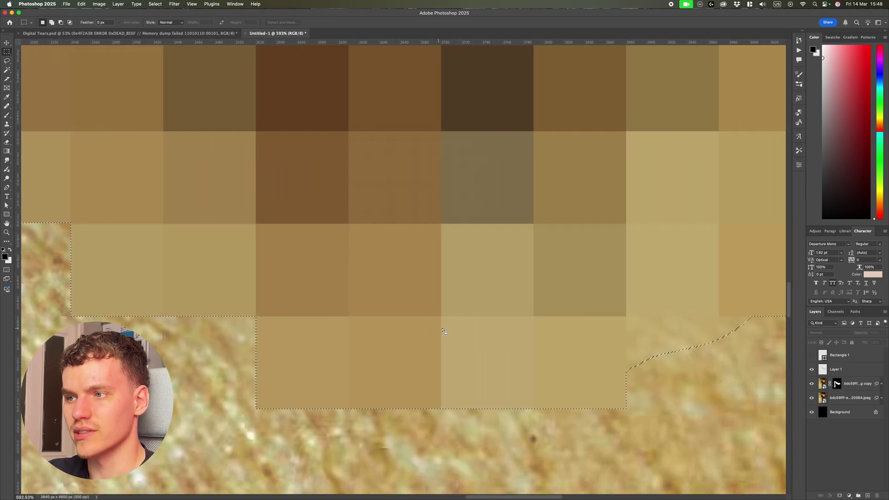
{"action": "left_click_drag", "start_coordinate": [675, 408], "coordinate": [494, 316]}
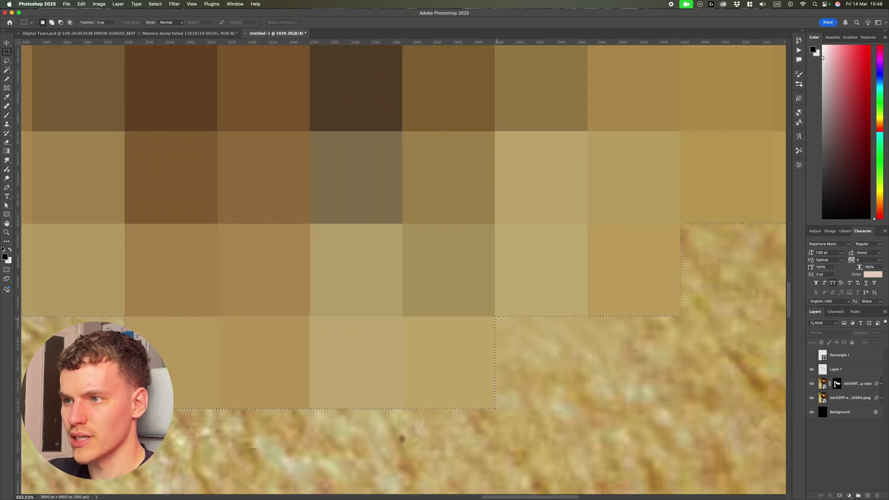
Subtract rectangular areas from the rounded selection edges at the outer end of the lashes to match the mosaic grid
{"action": "scroll", "coordinate": [495, 316], "scroll_direction": "right", "scroll_amount": 10}
{"action": "scroll", "coordinate": [620, 343], "scroll_direction": "up", "scroll_amount": 2}
{"action": "left_click_drag", "start_coordinate": [624, 346], "coordinate": [522, 264]}
{"action": "left_click_drag", "start_coordinate": [581, 317], "coordinate": [439, 215]}
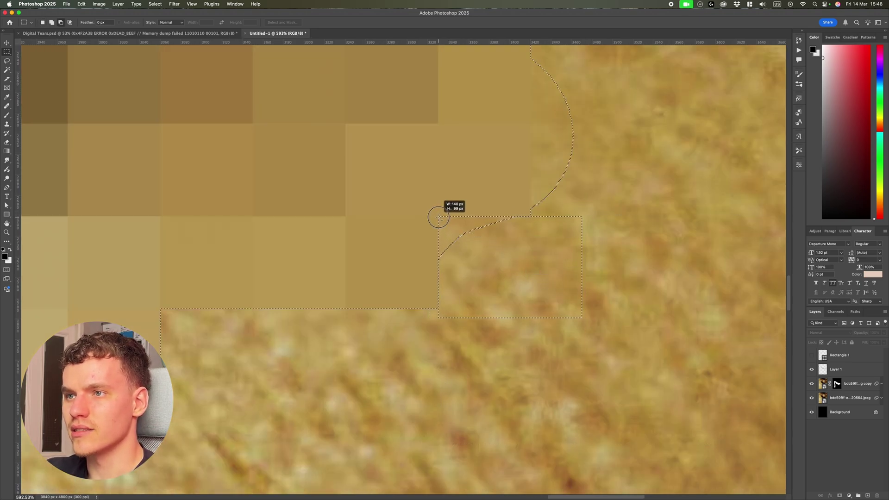
Convert the cleaned-up tear and lash selection into a work path
{"action": "key", "text": "super+0"}
{"action": "scroll", "coordinate": [515, 201], "scroll_direction": "up", "scroll_amount": 3}
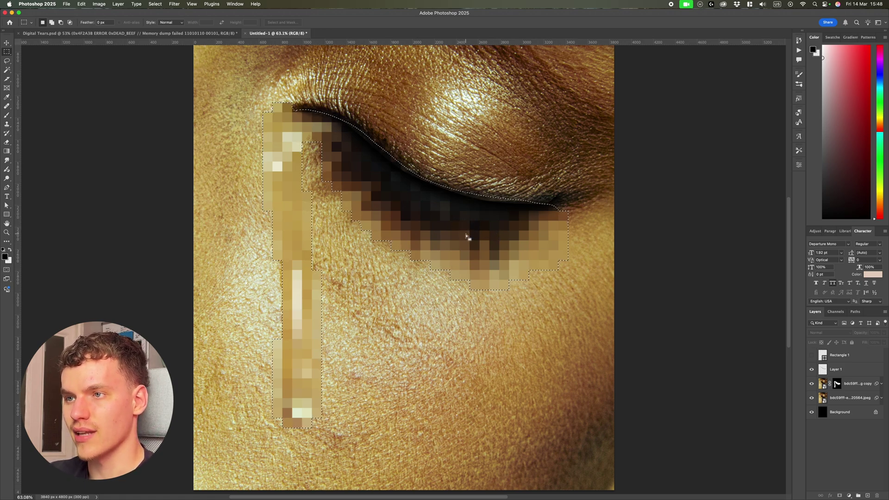
{"action": "right_click", "coordinate": [464, 237]}
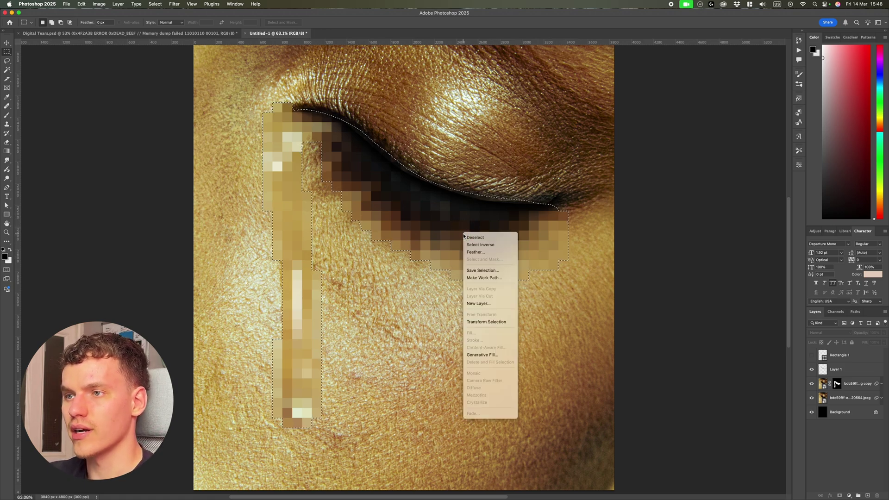
{"action": "left_click", "coordinate": [493, 278]}
{"action": "left_click", "coordinate": [475, 238]}
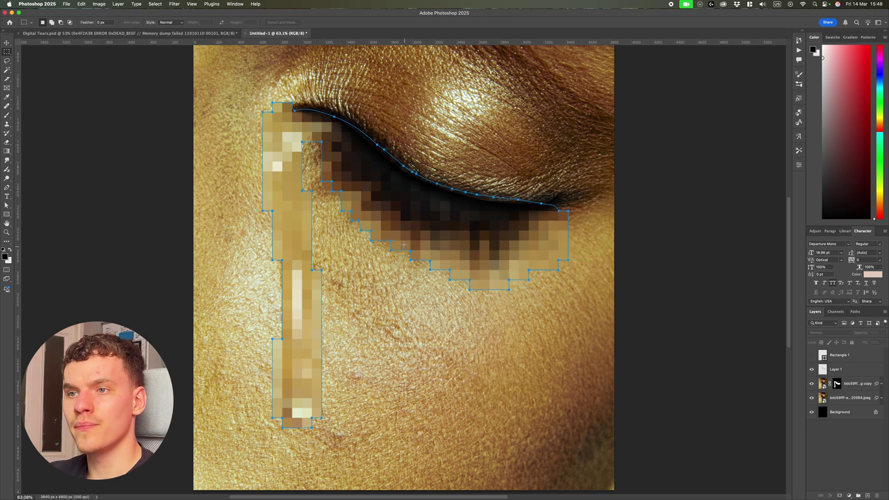
Create area text inside the tear and lash path and fill it with the copied error-code text at 3 pt
{"action": "key", "text": "t"}
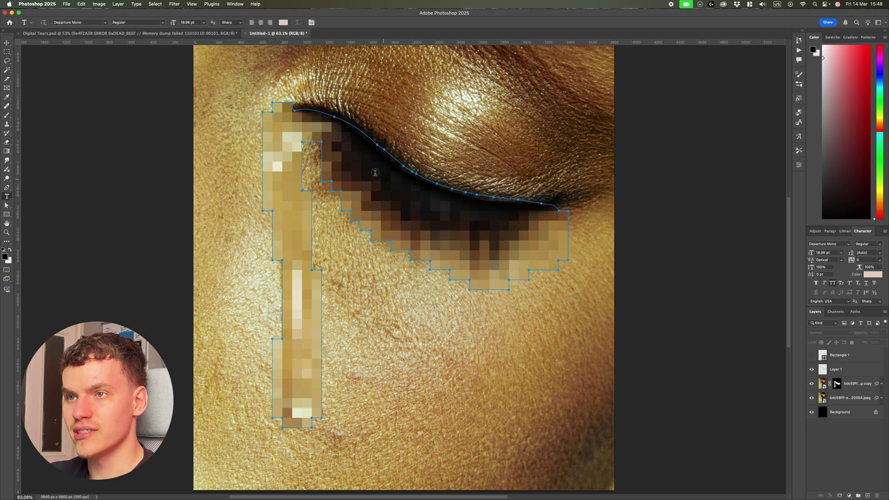
{"action": "left_click", "coordinate": [359, 148]}
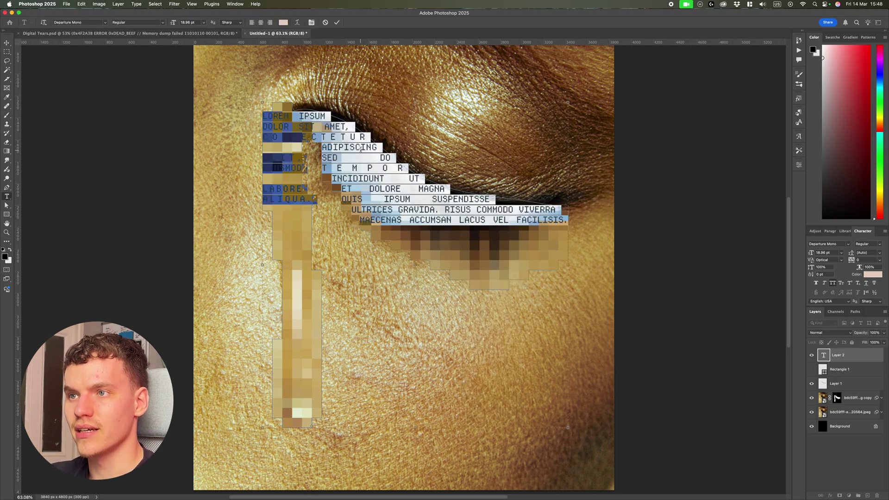
{"action": "key", "text": "super+v"}
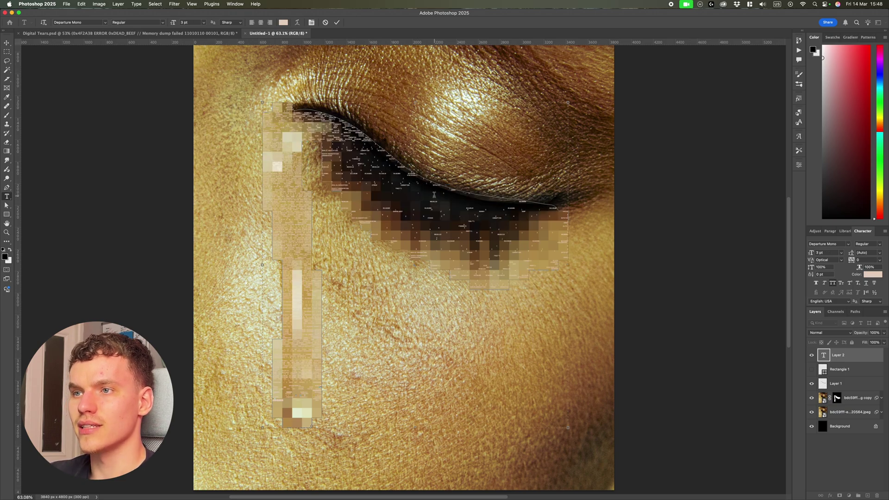
Examine how the code text fills the lashes and tear, both close up and across the whole shape
{"action": "scroll", "coordinate": [457, 208], "scroll_direction": "up", "scroll_amount": 2}
{"action": "scroll", "coordinate": [392, 202], "scroll_direction": "left", "scroll_amount": 3}
{"action": "scroll", "coordinate": [404, 191], "scroll_direction": "up", "scroll_amount": 10}
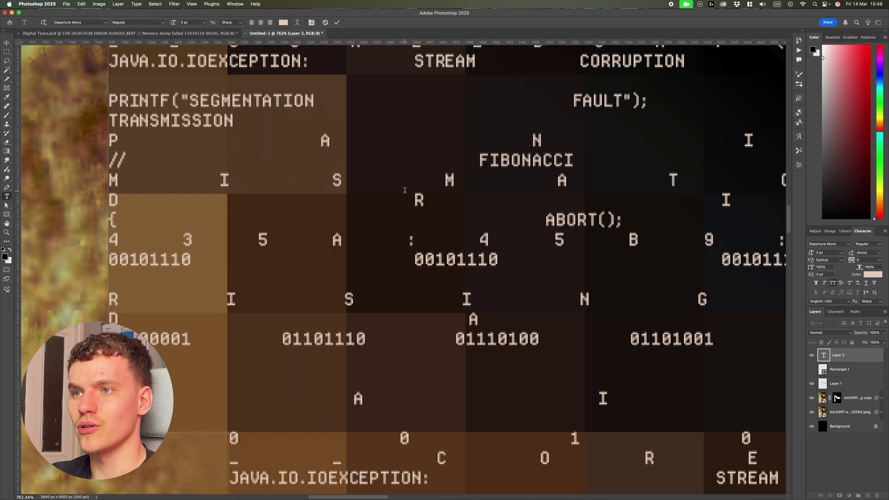
{"action": "scroll", "coordinate": [404, 189], "scroll_direction": "down", "scroll_amount": 10}
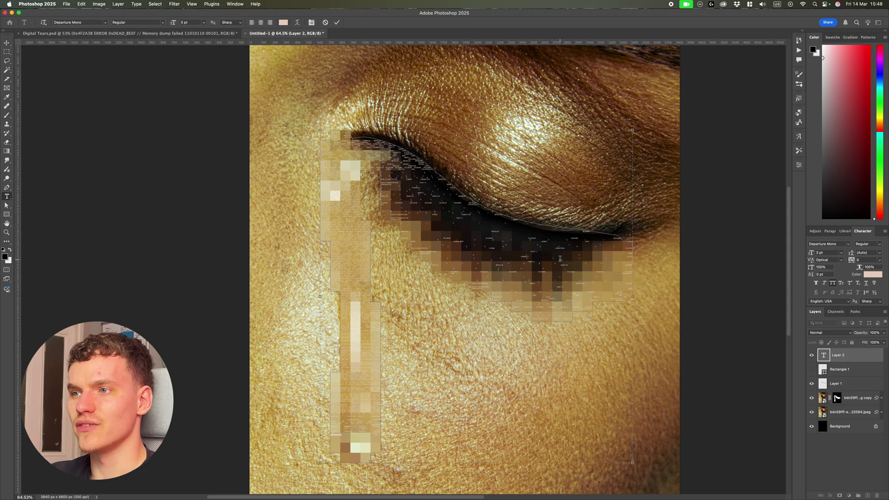
{"action": "scroll", "coordinate": [560, 258], "scroll_direction": "down", "scroll_amount": 5}
{"action": "scroll", "coordinate": [560, 258], "scroll_direction": "up", "scroll_amount": 5}
{"action": "scroll", "coordinate": [438, 291], "scroll_direction": "down", "scroll_amount": 2}
Try a 2 pt size on all the code text, restore 3 pt, and set its leading to 3 pt
{"action": "key", "text": "super+a"}
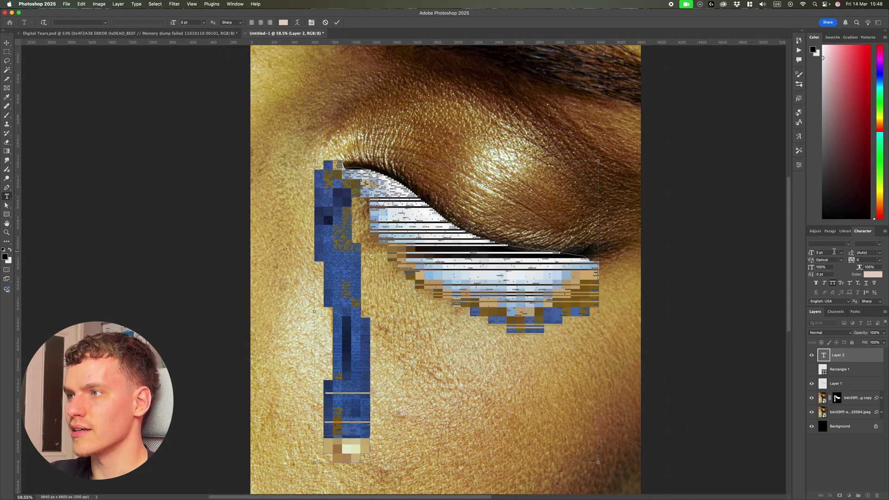
{"action": "key", "text": "Down"}
{"action": "scroll", "coordinate": [500, 254], "scroll_direction": "up", "scroll_amount": 2}
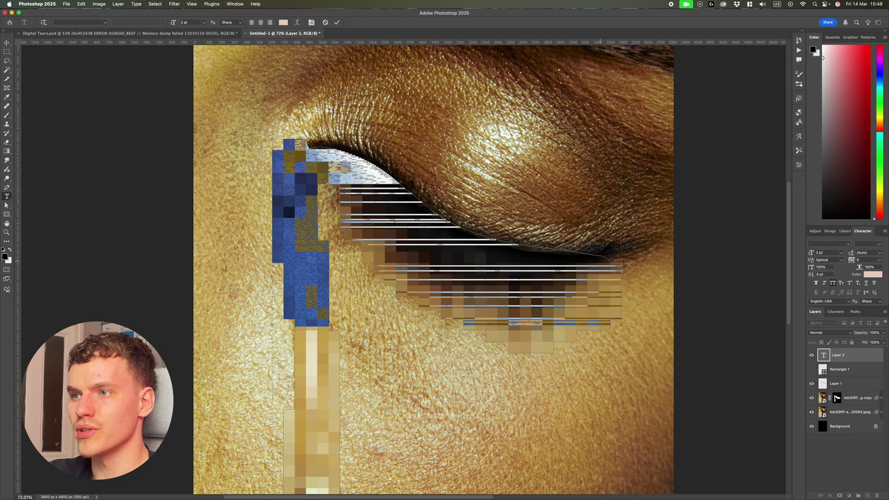
{"action": "scroll", "coordinate": [833, 255], "scroll_direction": "up", "scroll_amount": 1}
{"action": "left_click", "coordinate": [879, 253]}
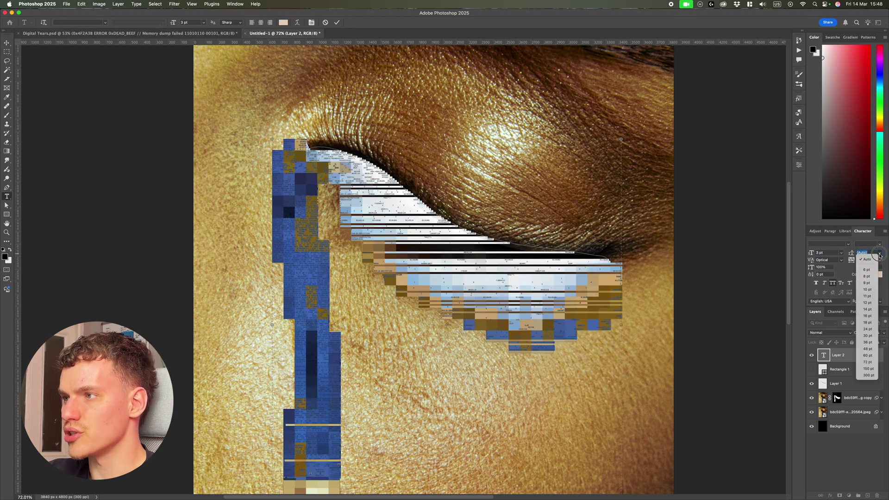
{"action": "type", "text": "3"}
{"action": "key", "text": "Return"}
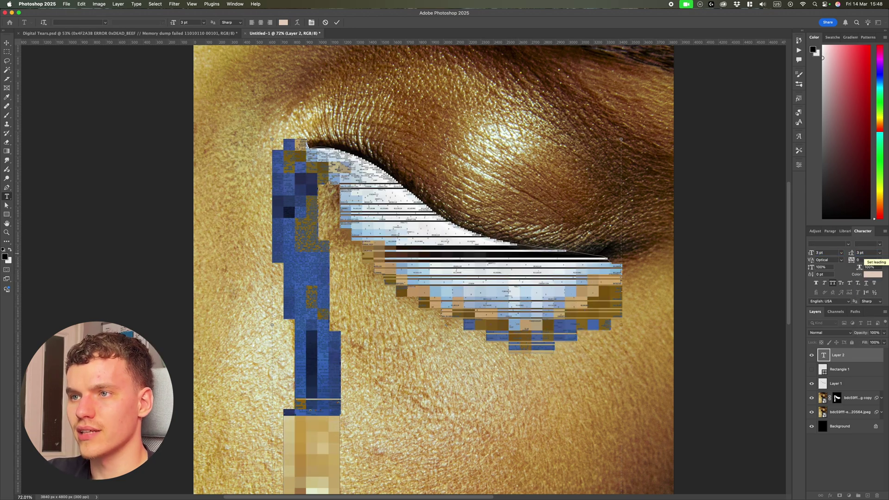
{"action": "scroll", "coordinate": [860, 254], "scroll_direction": "down", "scroll_amount": 1}
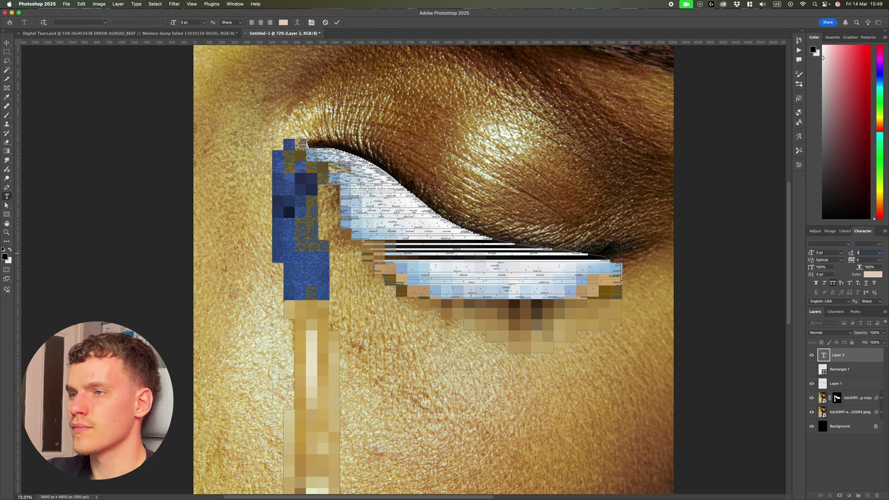
{"action": "key", "text": "Return"}
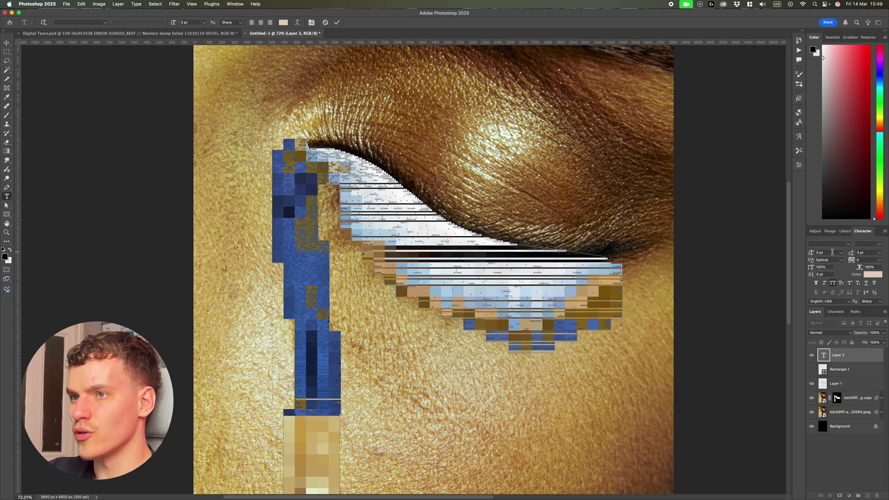
Apply the Departure Mono Regular font to all the code text
{"action": "scroll", "coordinate": [503, 242], "scroll_direction": "up", "scroll_amount": 5}
{"action": "scroll", "coordinate": [424, 260], "scroll_direction": "up", "scroll_amount": 4}
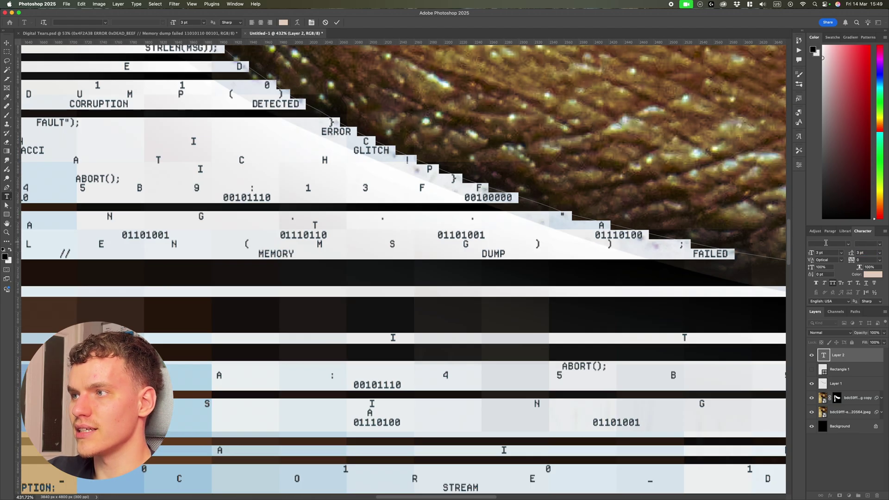
{"action": "type", "text": "departure"}
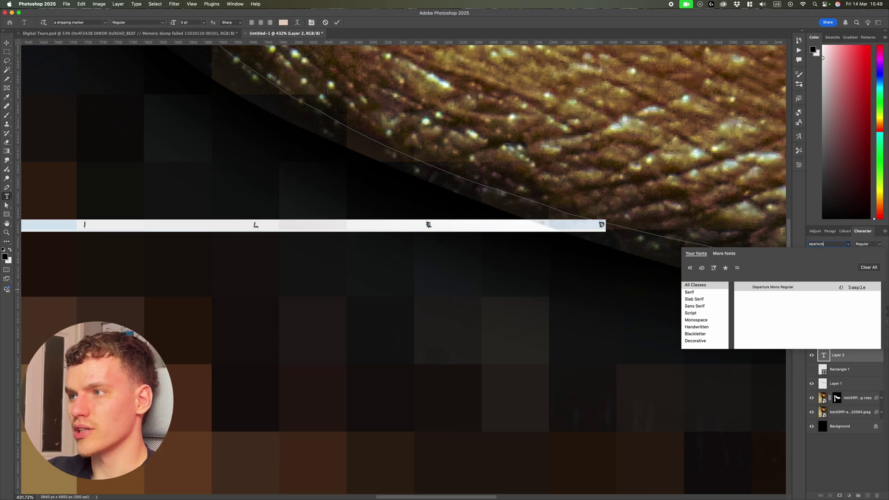
{"action": "key", "text": "Return"}
{"action": "scroll", "coordinate": [526, 285], "scroll_direction": "down", "scroll_amount": 8}
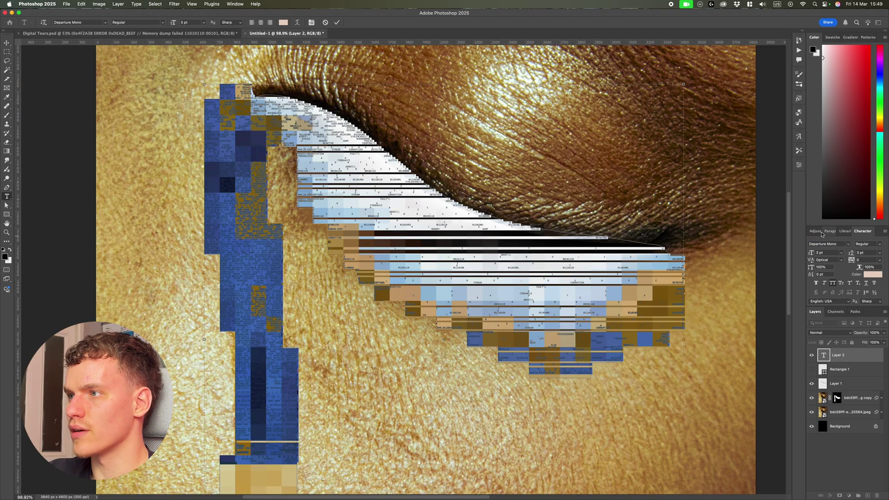
Try left alignment and then centred alignment on the code text
{"action": "left_click", "coordinate": [831, 232]}
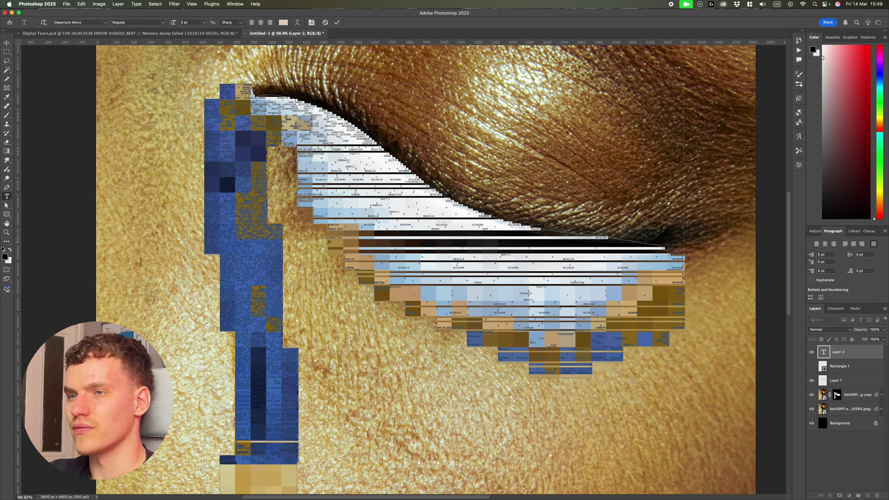
{"action": "left_click", "coordinate": [817, 244]}
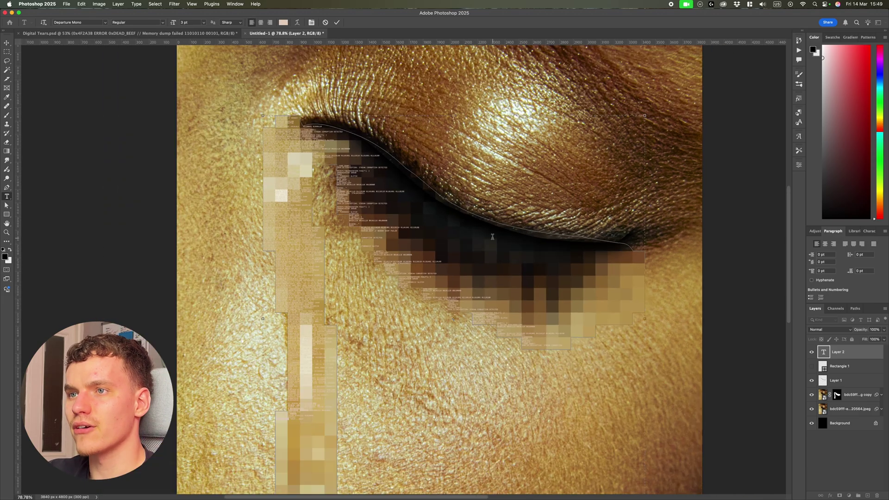
{"action": "scroll", "coordinate": [470, 250], "scroll_direction": "down", "scroll_amount": 5}
{"action": "scroll", "coordinate": [470, 250], "scroll_direction": "up", "scroll_amount": 3}
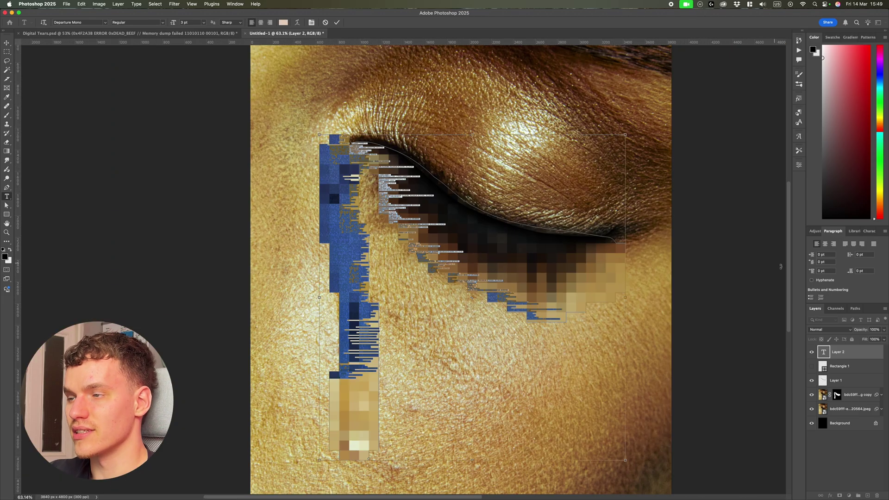
{"action": "left_click", "coordinate": [824, 244]}
{"action": "scroll", "coordinate": [458, 203], "scroll_direction": "down", "scroll_amount": 5}
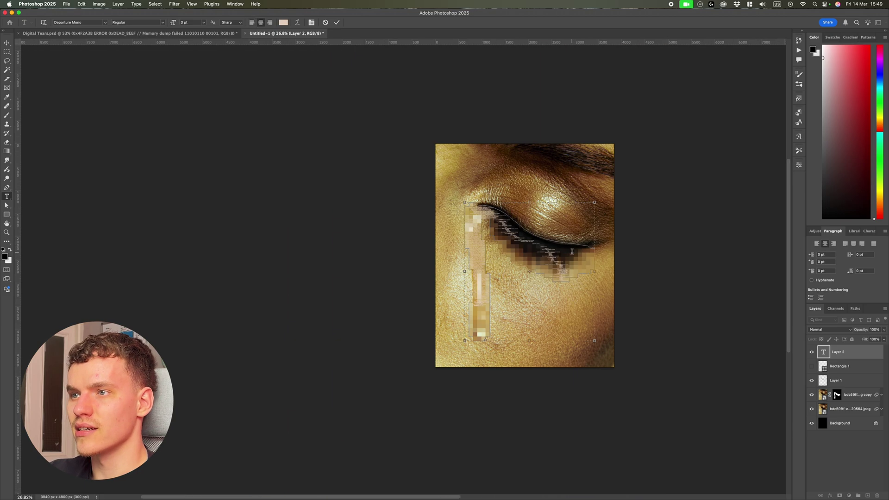
{"action": "scroll", "coordinate": [502, 227], "scroll_direction": "up", "scroll_amount": 3}
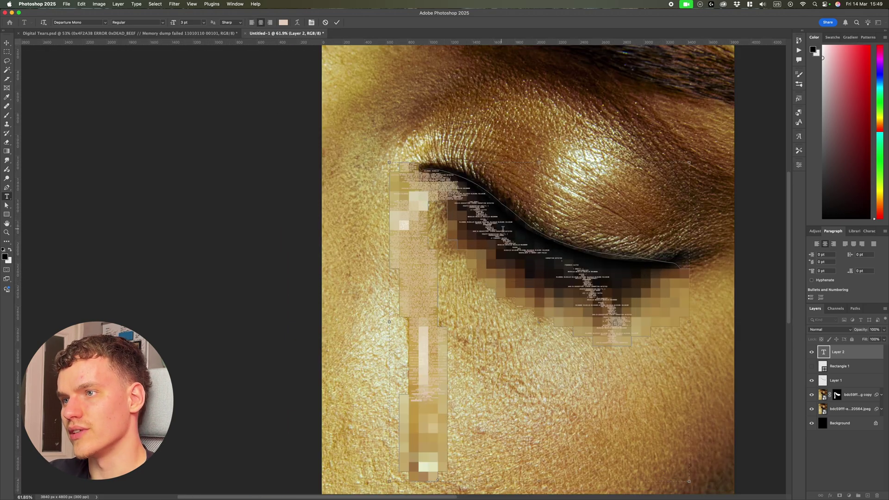
Justify all lines of the code text and delete the stretch of text that leaves a gap across the lashes
{"action": "key", "text": "ctrl+a"}
{"action": "scroll", "coordinate": [568, 256], "scroll_direction": "up", "scroll_amount": 3}
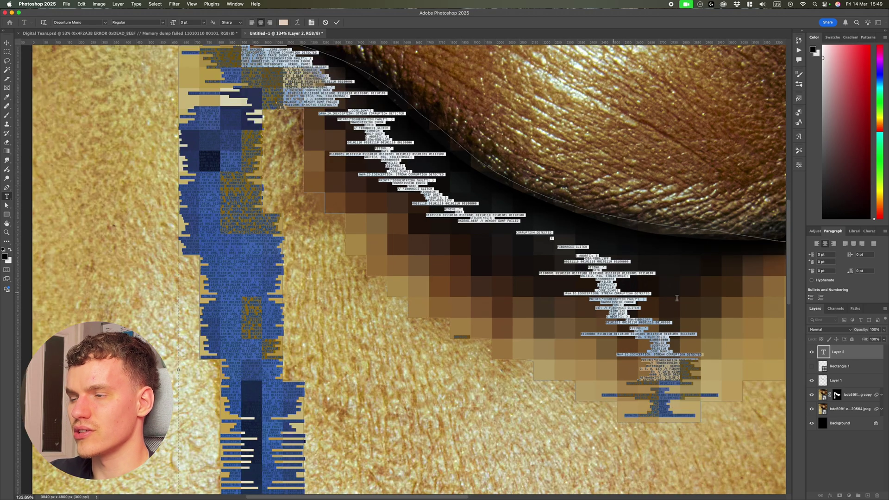
{"action": "left_click", "coordinate": [873, 243]}
{"action": "left_click_drag", "start_coordinate": [573, 251], "coordinate": [512, 235]}
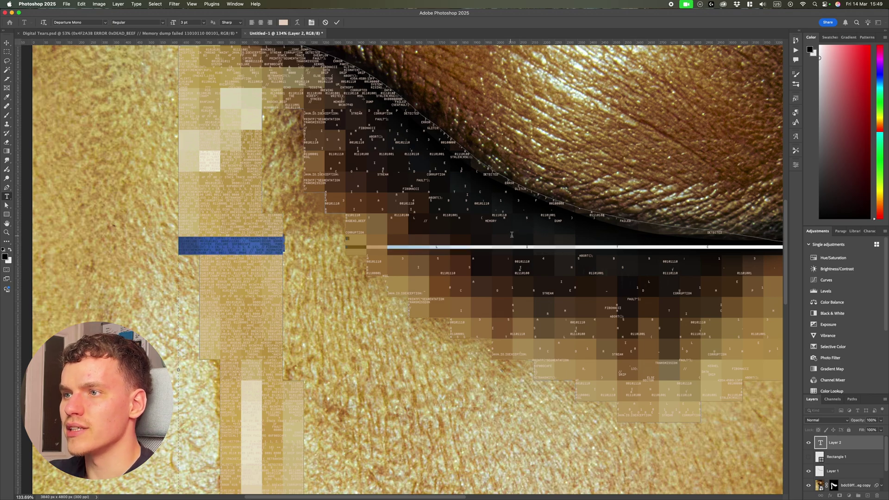
{"action": "key", "text": "BackSpace"}
{"action": "scroll", "coordinate": [609, 247], "scroll_direction": "down", "scroll_amount": 2}
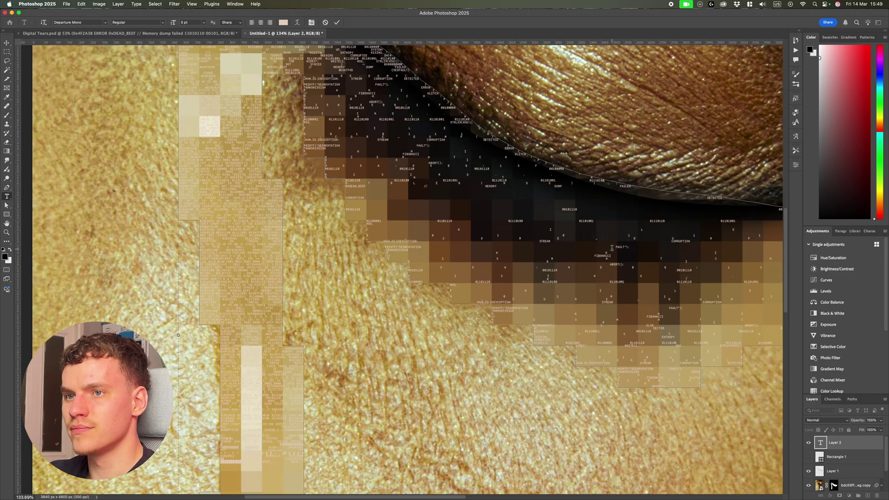
Set the size of all the code text to 4 pt and its leading to 4 pt
{"action": "scroll", "coordinate": [610, 246], "scroll_direction": "right", "scroll_amount": 3}
{"action": "scroll", "coordinate": [611, 244], "scroll_direction": "down", "scroll_amount": 3}
{"action": "key", "text": "super+a"}
{"action": "scroll", "coordinate": [600, 240], "scroll_direction": "up", "scroll_amount": 1}
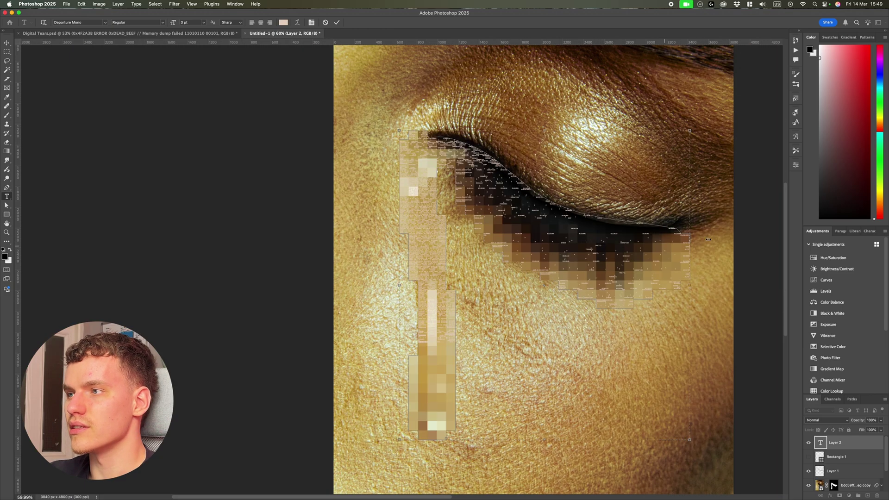
{"action": "left_click", "coordinate": [867, 231]}
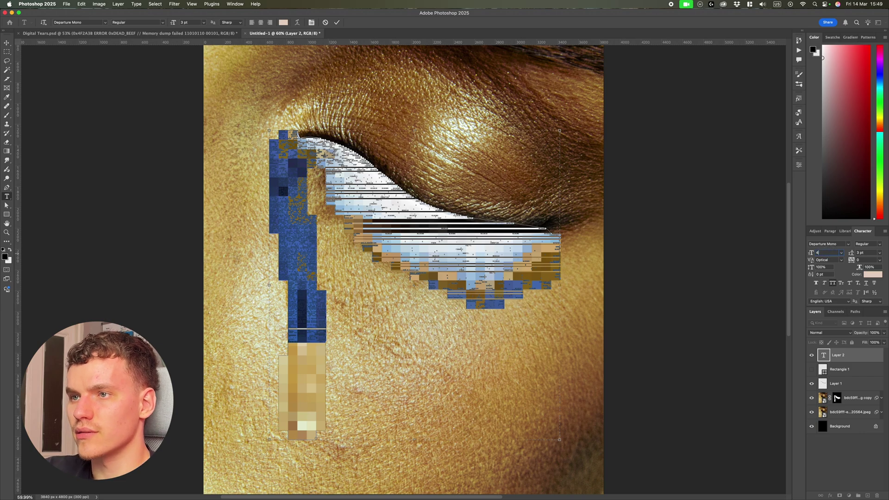
{"action": "key", "text": "Return"}
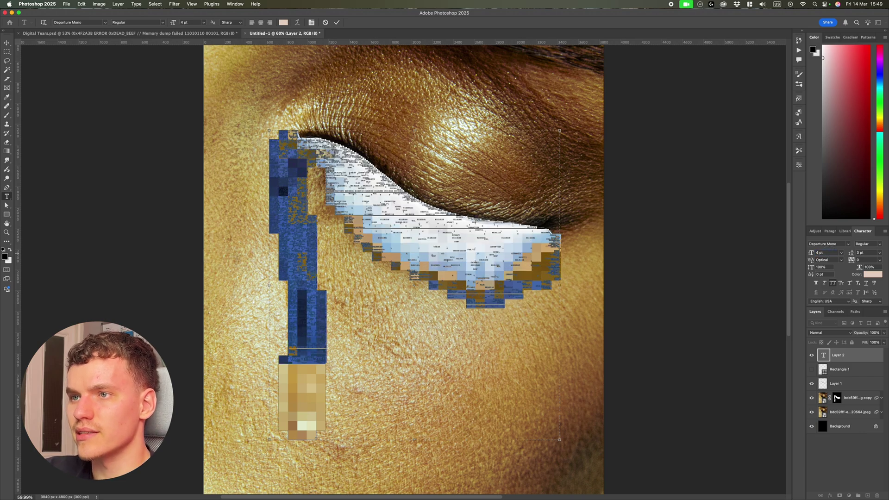
{"action": "left_click", "coordinate": [866, 252]}
{"action": "type", "text": "4"}
{"action": "key", "text": "Return"}
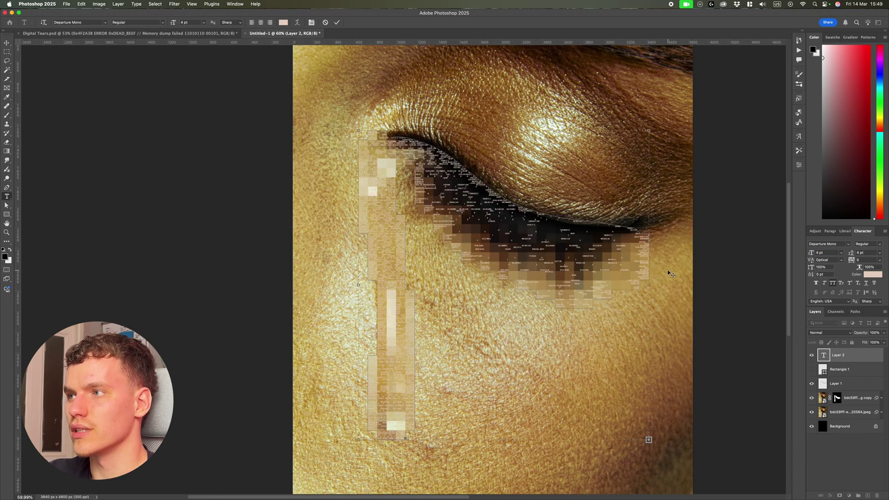
Commit the code text edits, deselect the layer and inspect the fill in the lashes and tear
{"action": "key", "text": "super+Return"}
{"action": "key", "text": "v"}
{"action": "left_click", "coordinate": [707, 276]}
{"action": "scroll", "coordinate": [707, 276], "scroll_direction": "down", "scroll_amount": 5}
{"action": "scroll", "coordinate": [684, 273], "scroll_direction": "up", "scroll_amount": 8}
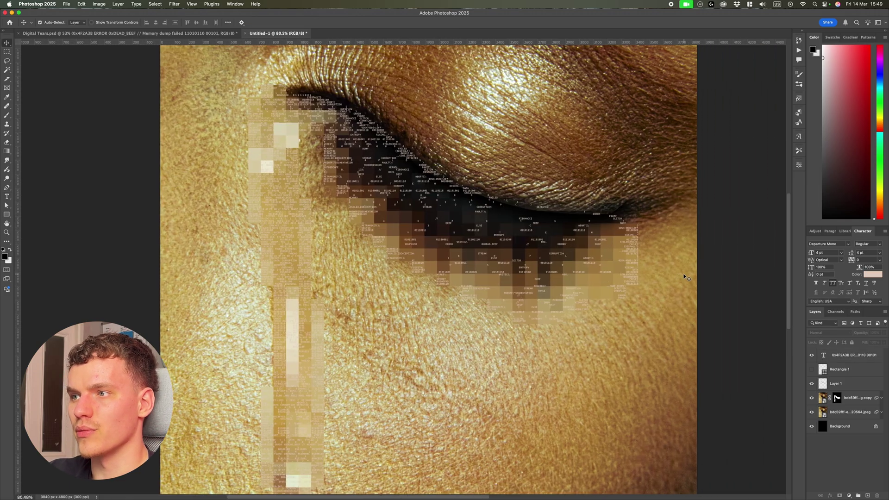
{"action": "scroll", "coordinate": [684, 275], "scroll_direction": "down", "scroll_amount": 2}
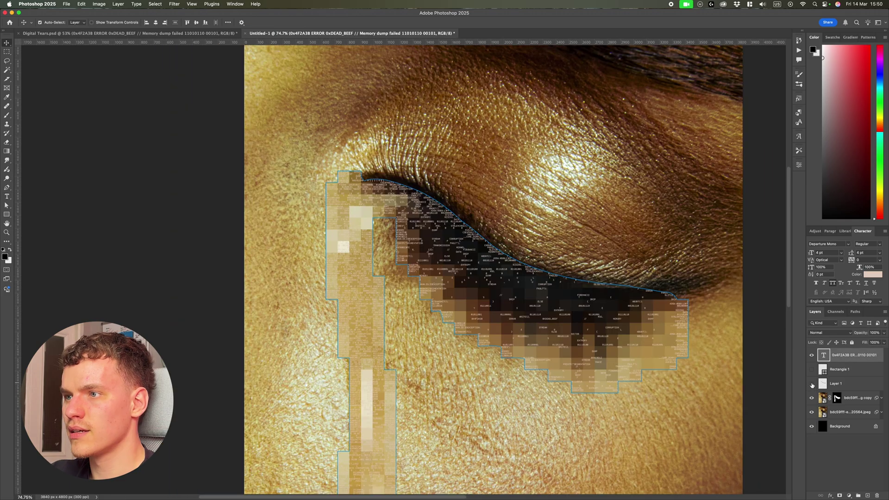
Move the lash-line shadow layer, Layer 1, above the code text layer in the stacking order
{"action": "left_click", "coordinate": [811, 384]}
{"action": "left_click", "coordinate": [848, 384]}
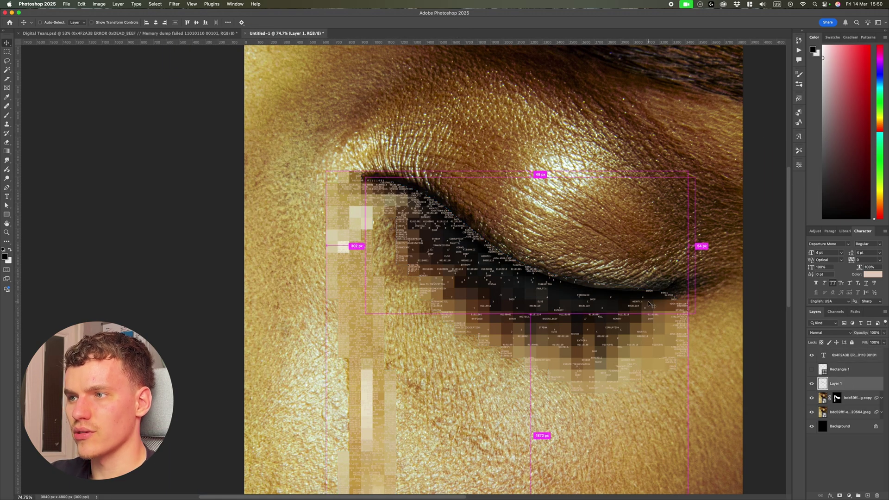
{"action": "key", "text": "super+bracketright"}
{"action": "key", "text": "super+bracketright"}
{"action": "scroll", "coordinate": [640, 289], "scroll_direction": "up", "scroll_amount": 4}
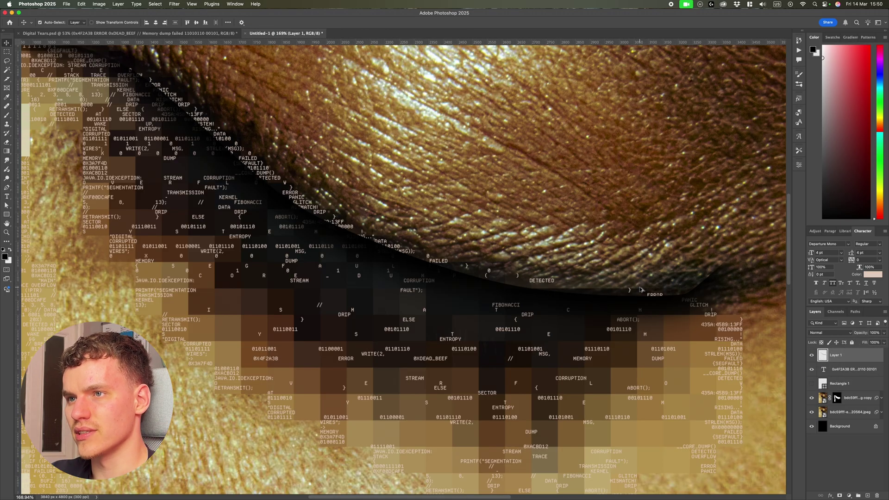
{"action": "scroll", "coordinate": [640, 289], "scroll_direction": "down", "scroll_amount": 1}
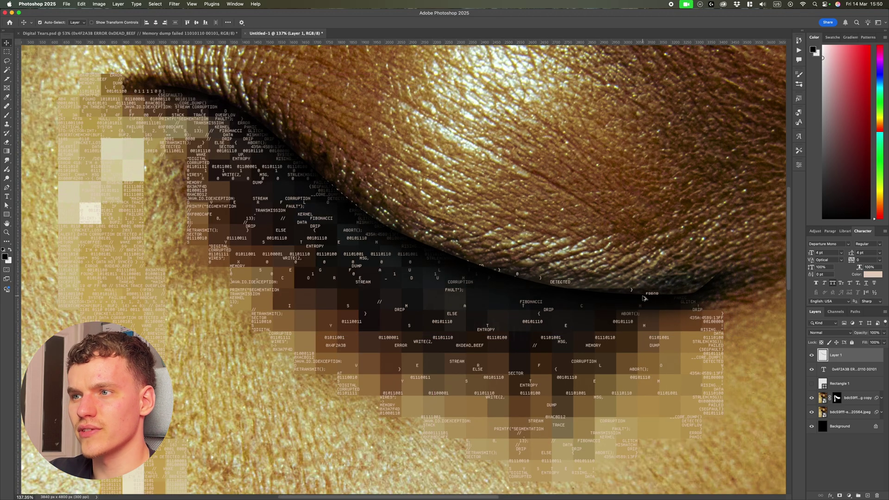
Try to shift the lash-line shadow vertically to cover the code text along the eyelid edge
{"action": "scroll", "coordinate": [643, 298], "scroll_direction": "down", "scroll_amount": 3}
{"action": "scroll", "coordinate": [665, 293], "scroll_direction": "up", "scroll_amount": 3}
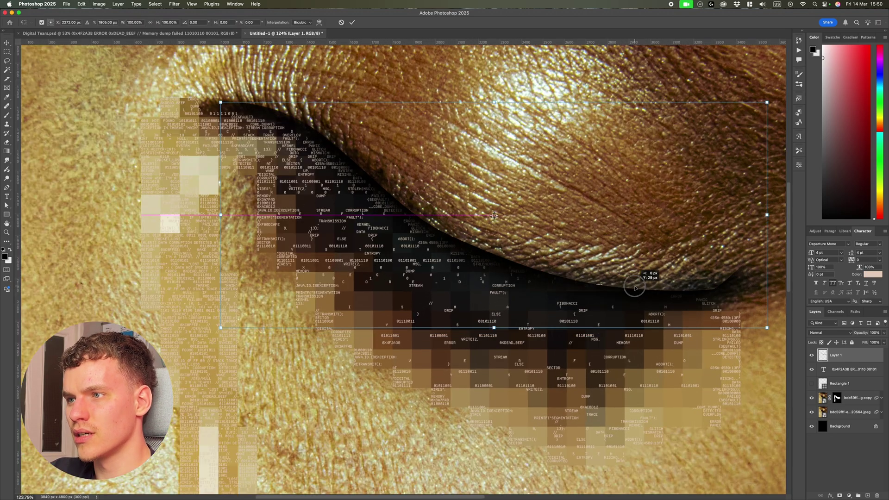
{"action": "scroll", "coordinate": [628, 303], "scroll_direction": "right", "scroll_amount": 2}
{"action": "key", "text": "e"}
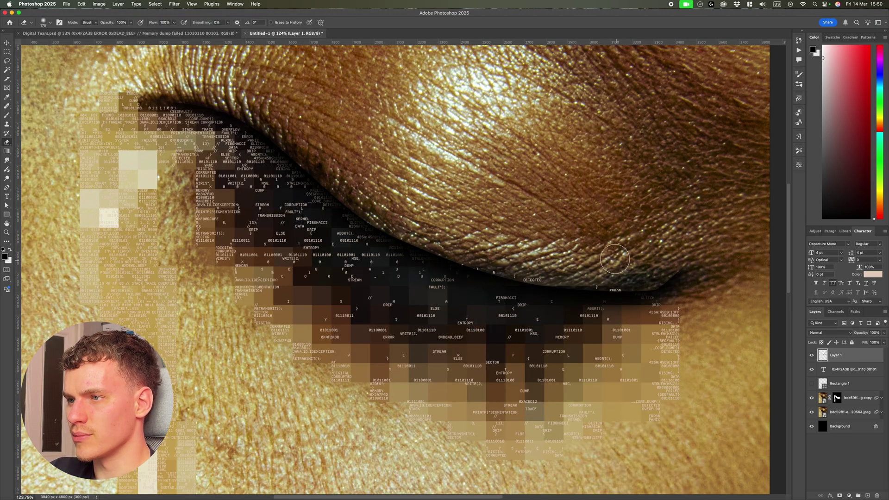
{"action": "scroll", "coordinate": [626, 280], "scroll_direction": "up", "scroll_amount": 1}
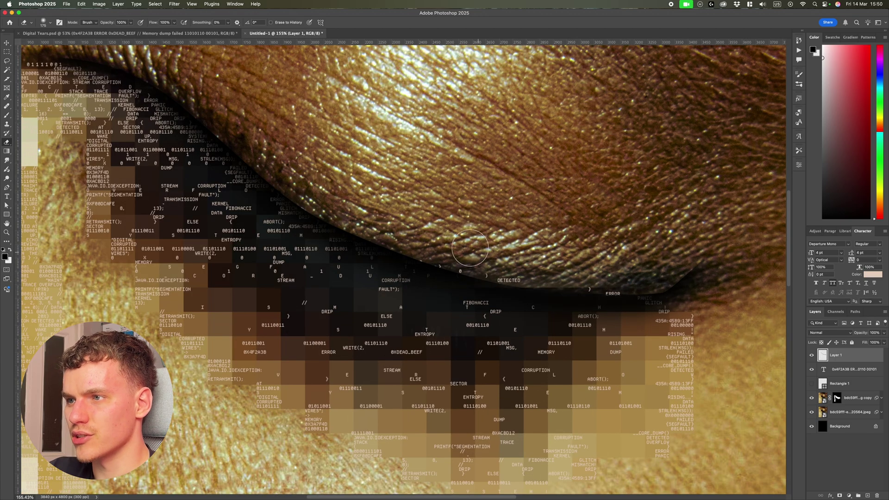
Add a layer mask to the code text layer and paint out the words spilling over the eyelid edge
{"action": "left_click", "coordinate": [841, 370]}
{"action": "left_click", "coordinate": [839, 495]}
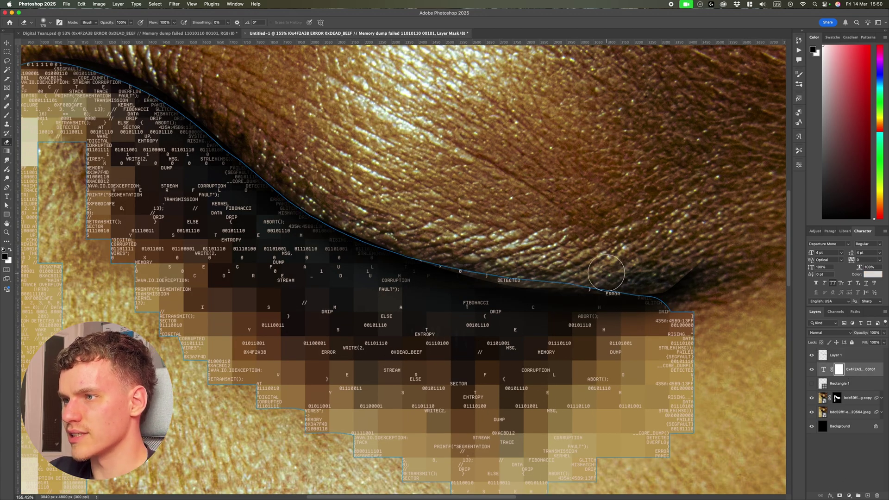
{"action": "key", "text": "v"}
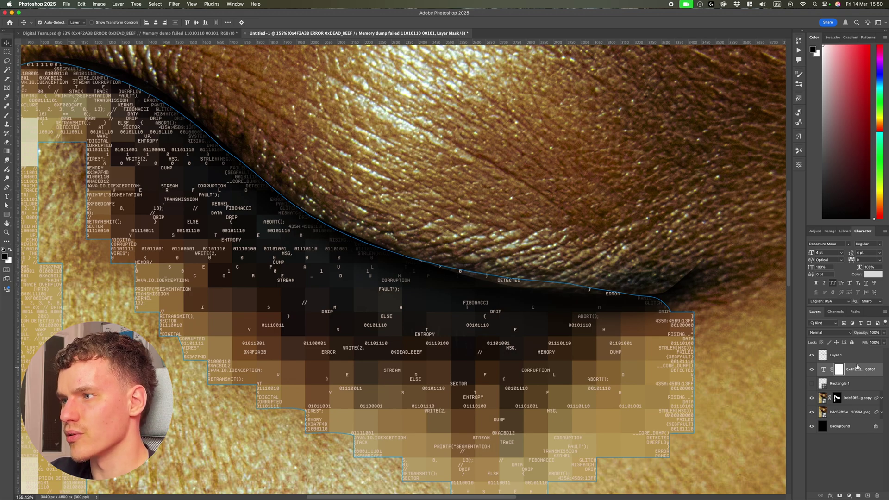
{"action": "key", "text": "b"}
{"action": "scroll", "coordinate": [506, 280], "scroll_direction": "up", "scroll_amount": 1}
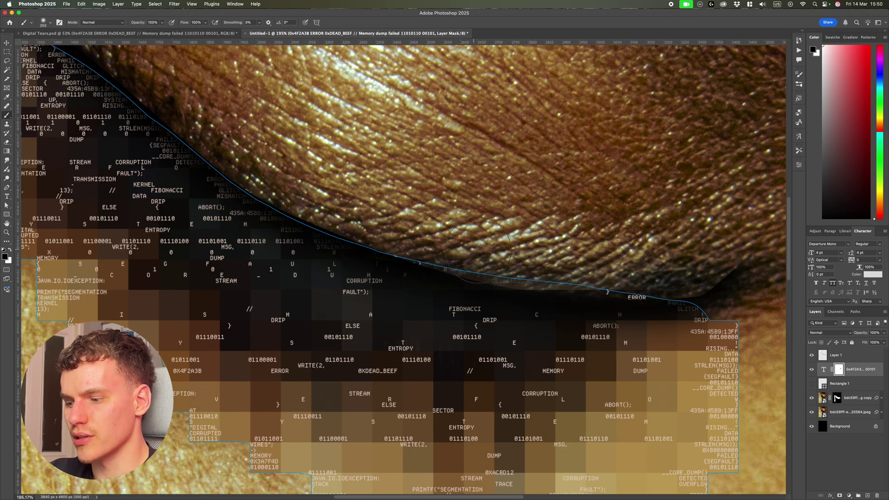
{"action": "key", "text": "p"}
Deselect the layer and examine the masked code text across the whole poster and close up around the eye
{"action": "scroll", "coordinate": [657, 324], "scroll_direction": "down", "scroll_amount": 7}
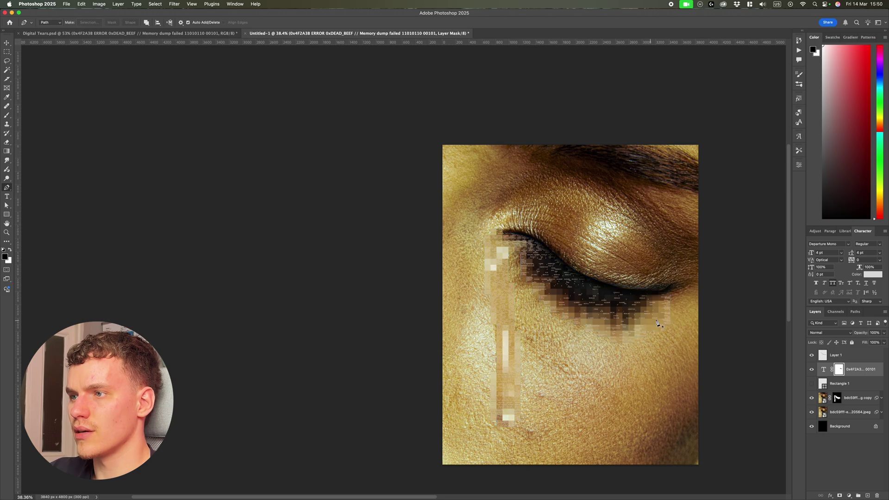
{"action": "left_click", "coordinate": [740, 321]}
{"action": "key", "text": "v"}
{"action": "left_click", "coordinate": [739, 321]}
{"action": "scroll", "coordinate": [722, 320], "scroll_direction": "right", "scroll_amount": 2}
{"action": "scroll", "coordinate": [590, 308], "scroll_direction": "up", "scroll_amount": 5}
{"action": "scroll", "coordinate": [626, 308], "scroll_direction": "down", "scroll_amount": 5}
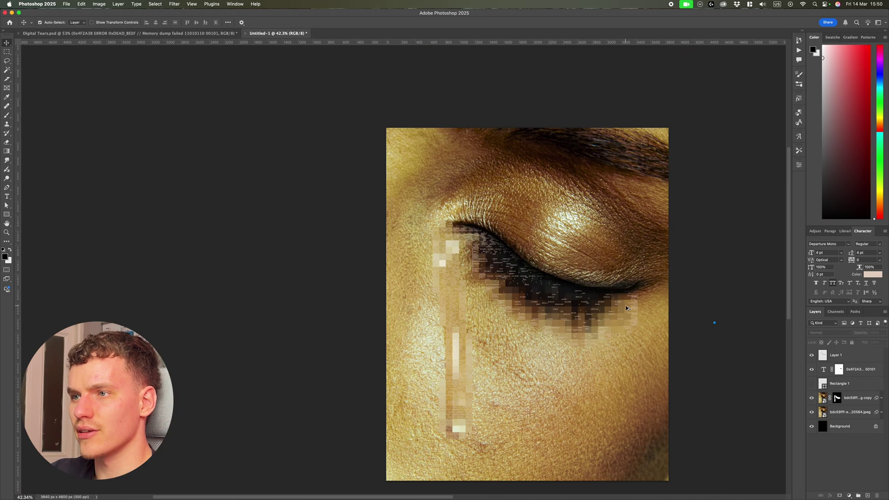
{"action": "scroll", "coordinate": [510, 296], "scroll_direction": "right", "scroll_amount": 3}
{"action": "scroll", "coordinate": [495, 238], "scroll_direction": "up", "scroll_amount": 3}
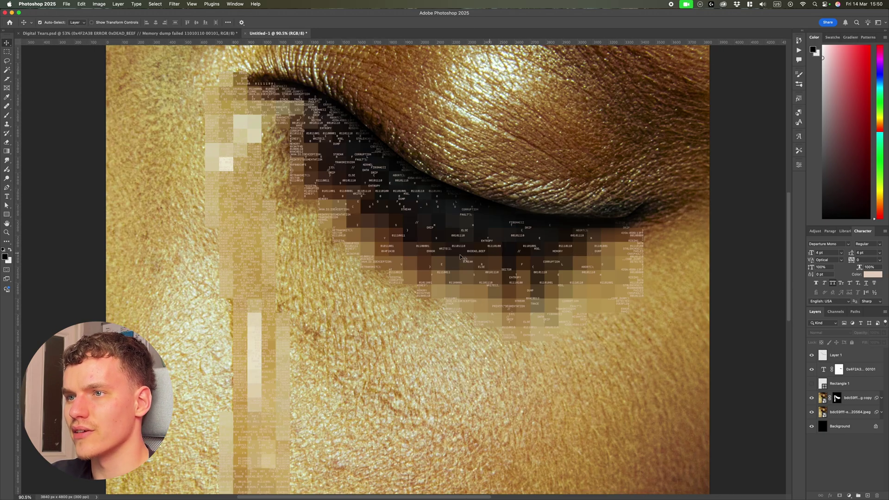
Check the finished Digital Tears poster for reference, then in the working document mask the code text out of the tear strip's lower part
{"action": "scroll", "coordinate": [299, 294], "scroll_direction": "down", "scroll_amount": 3}
{"action": "scroll", "coordinate": [273, 398], "scroll_direction": "down", "scroll_amount": 5}
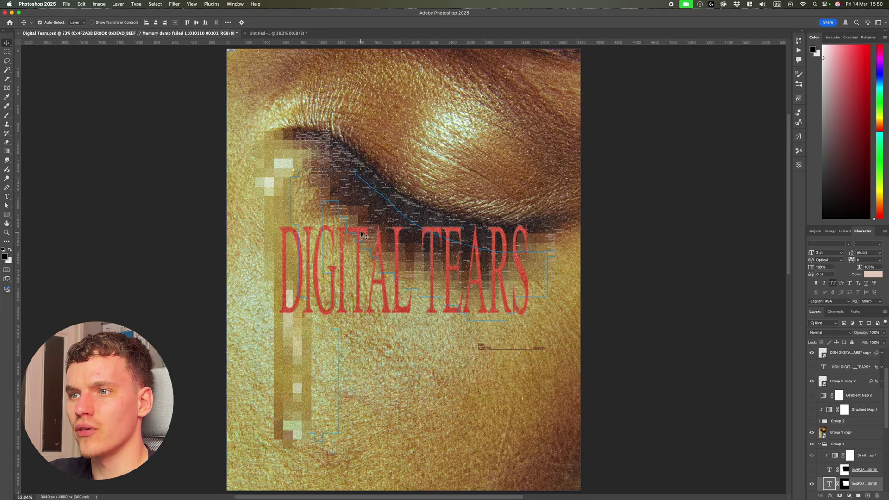
{"action": "scroll", "coordinate": [418, 234], "scroll_direction": "up", "scroll_amount": 2}
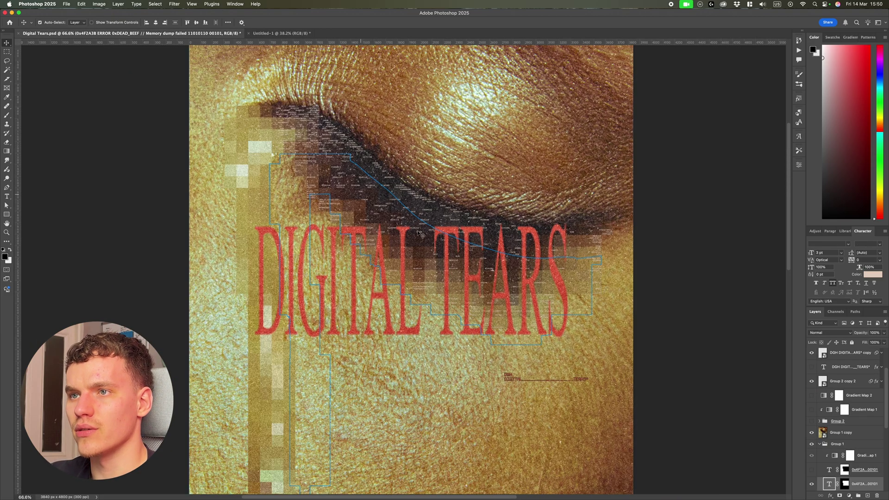
{"action": "left_click", "coordinate": [280, 33]}
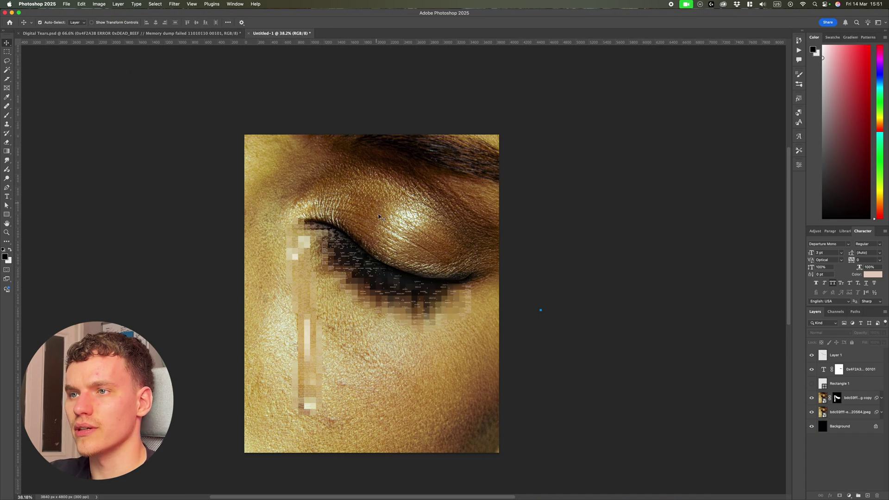
{"action": "left_click", "coordinate": [838, 369]}
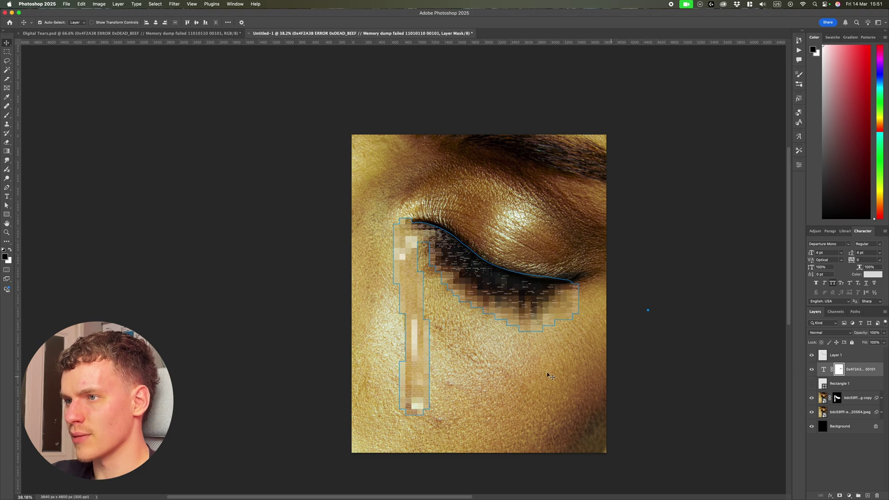
{"action": "scroll", "coordinate": [547, 375], "scroll_direction": "up", "scroll_amount": 2}
{"action": "key", "text": "m"}
{"action": "scroll", "coordinate": [467, 417], "scroll_direction": "up", "scroll_amount": 1}
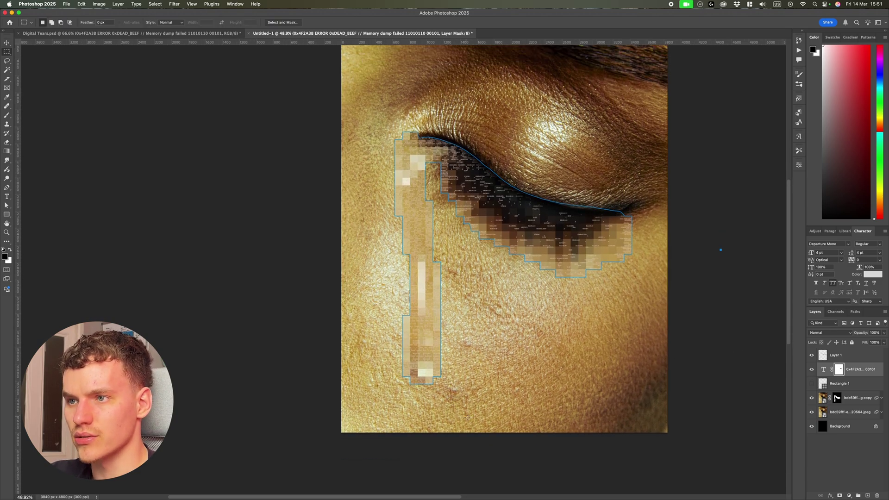
{"action": "key", "text": "super+BackSpace"}
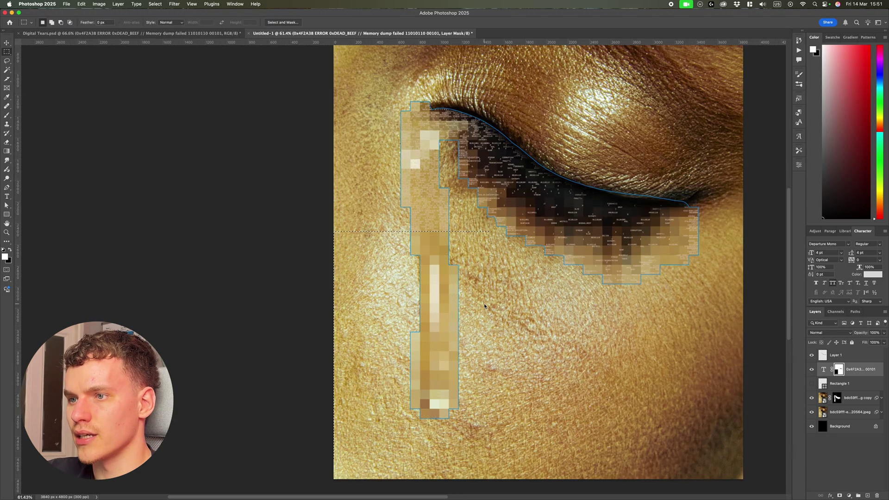
Mask out the code text remaining over the upper part of the tear strip, leaving the words on the lashes
{"action": "scroll", "coordinate": [471, 428], "scroll_direction": "up", "scroll_amount": 3}
{"action": "scroll", "coordinate": [440, 287], "scroll_direction": "up", "scroll_amount": 5}
{"action": "left_click_drag", "start_coordinate": [469, 319], "coordinate": [381, 178]}
{"action": "key", "text": "super+BackSpace"}
{"action": "scroll", "coordinate": [420, 270], "scroll_direction": "up", "scroll_amount": 3}
{"action": "left_click_drag", "start_coordinate": [420, 270], "coordinate": [388, 213]}
{"action": "key", "text": "super+BackSpace"}
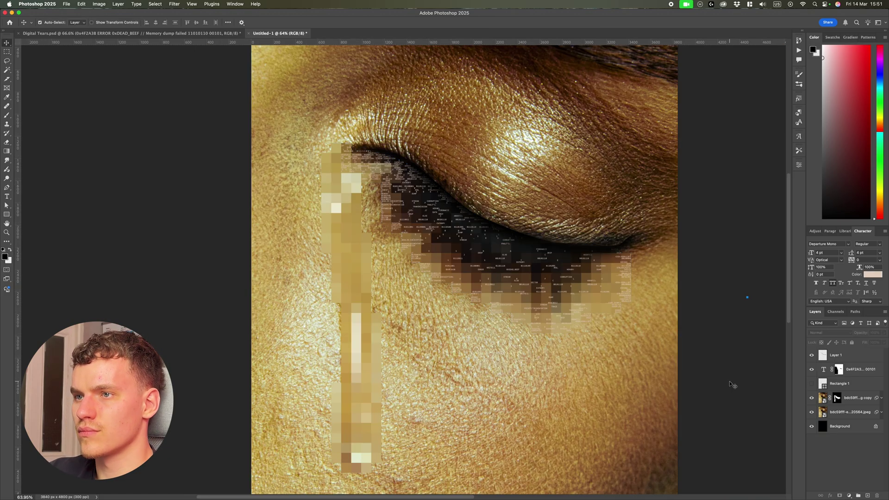
{"action": "scroll", "coordinate": [729, 384], "scroll_direction": "down", "scroll_amount": 5}
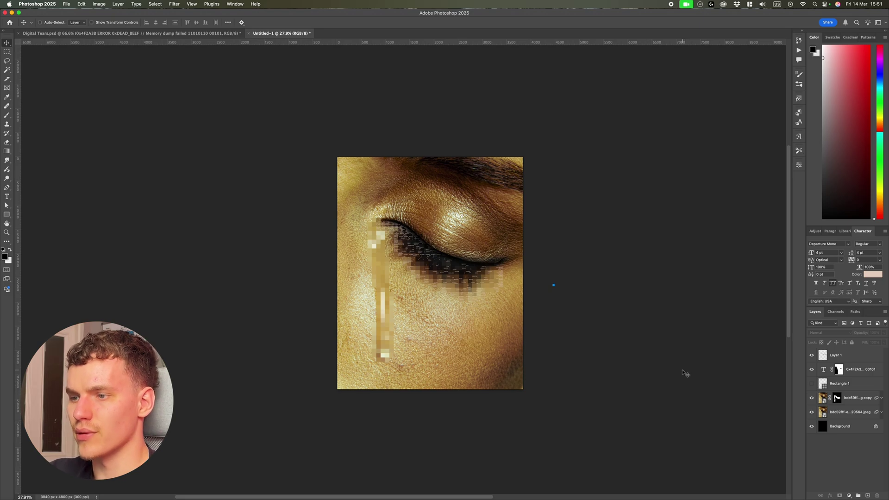
Add a title text layer reading DIGITAL TEARS at 124 pt and centre it vertically on the poster
{"action": "scroll", "coordinate": [686, 371], "scroll_direction": "up", "scroll_amount": 4}
{"action": "scroll", "coordinate": [685, 370], "scroll_direction": "up", "scroll_amount": 3}
{"action": "key", "text": "t"}
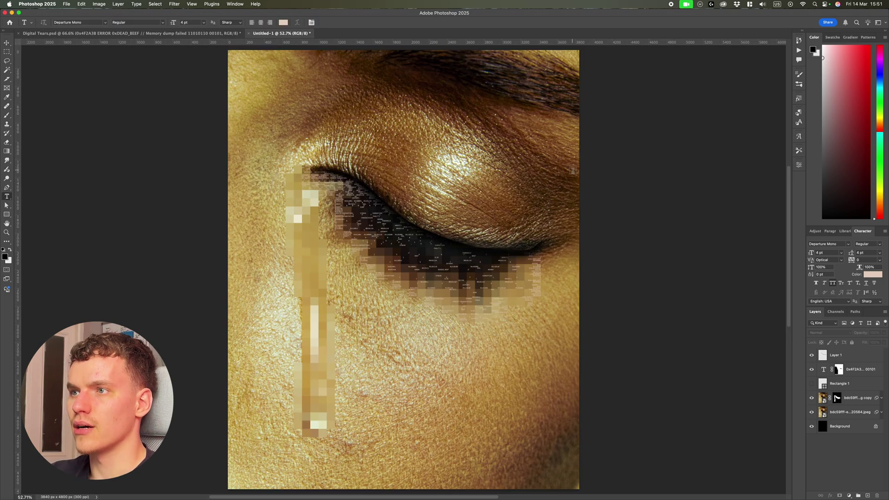
{"action": "left_click", "coordinate": [576, 182]}
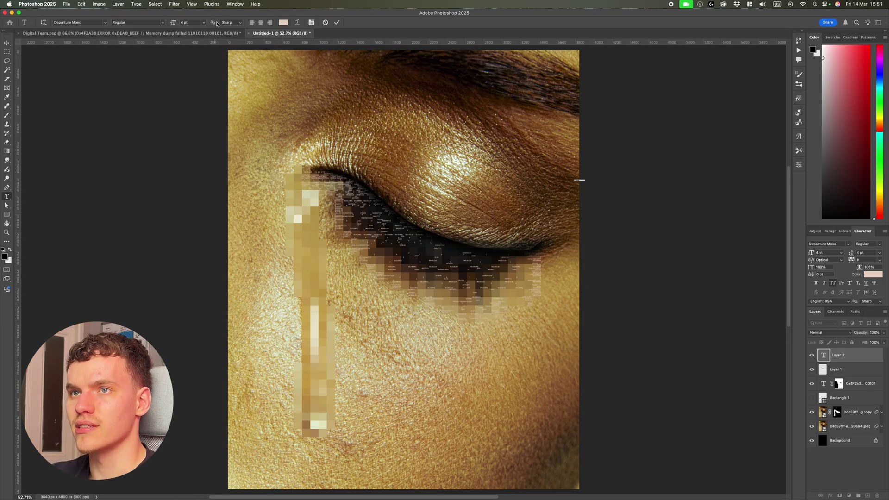
{"action": "left_click_drag", "start_coordinate": [173, 24], "coordinate": [303, 49]}
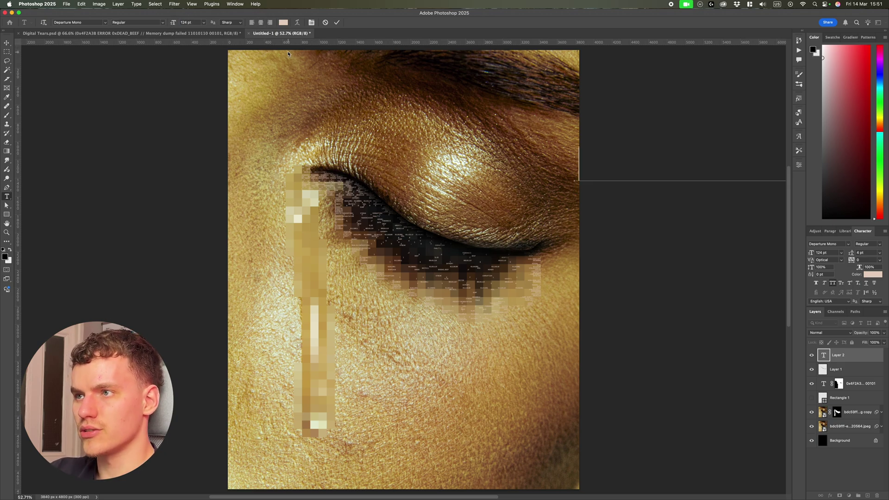
{"action": "left_click", "coordinate": [336, 22]}
{"action": "key", "text": "v"}
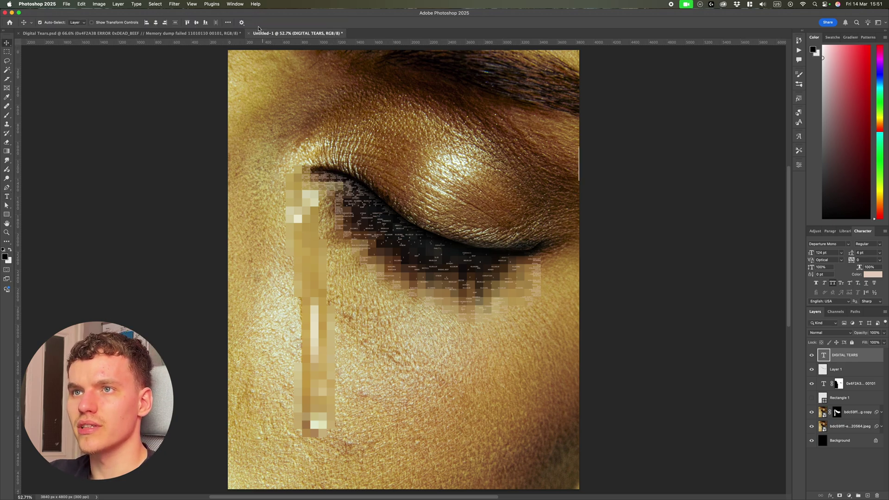
{"action": "left_click", "coordinate": [198, 24]}
Set the title's font to Times New Roman and its size to 81 pt
{"action": "key", "text": "Return"}
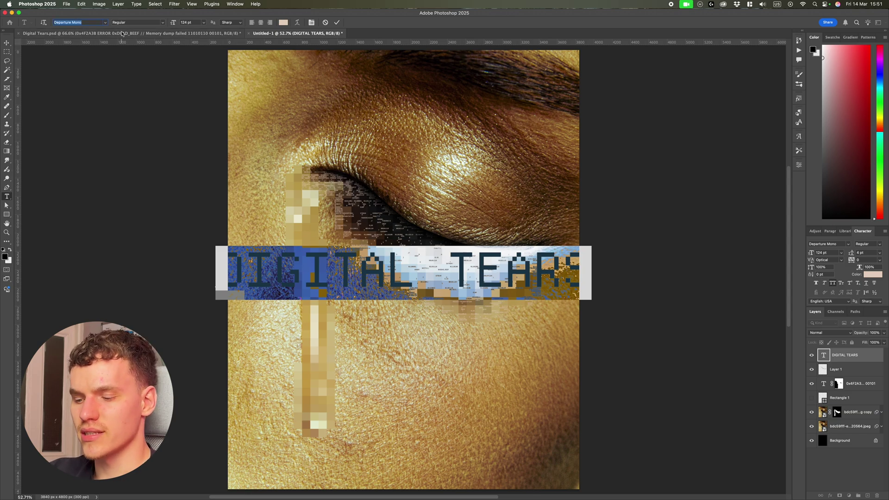
{"action": "type", "text": "imes"}
{"action": "left_click", "coordinate": [148, 91]}
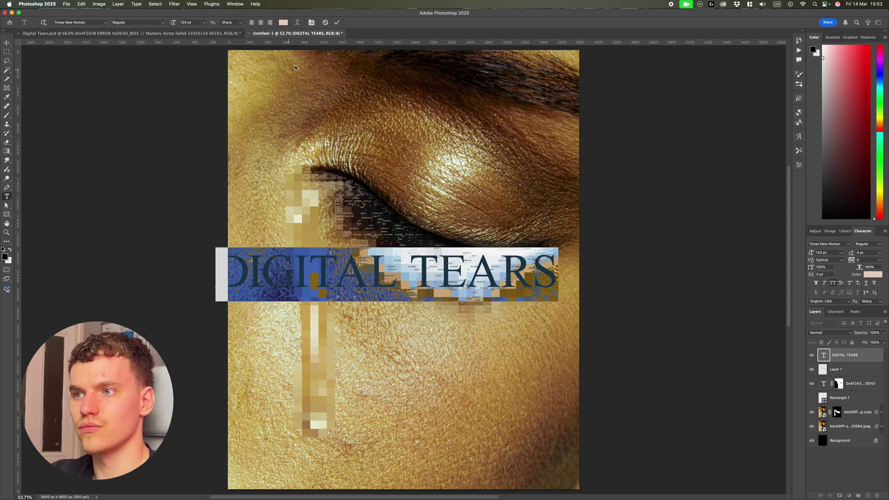
{"action": "mouse_move", "coordinate": [174, 23]}
{"action": "left_mouse_down"}
{"action": "mouse_move", "coordinate": [161, 25]}
{"action": "mouse_move", "coordinate": [175, 26]}
{"action": "left_mouse_up"}
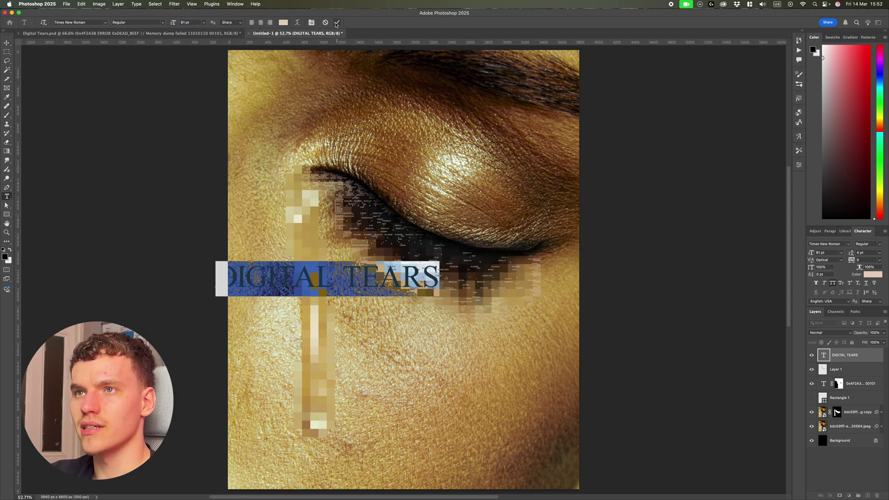
{"action": "left_click", "coordinate": [337, 23]}
Centre the title horizontally on the poster and stretch its height to about 275%, keeping the width at 100%
{"action": "key", "text": "v"}
{"action": "left_click", "coordinate": [157, 22]}
{"action": "key", "text": "ctrl+t"}
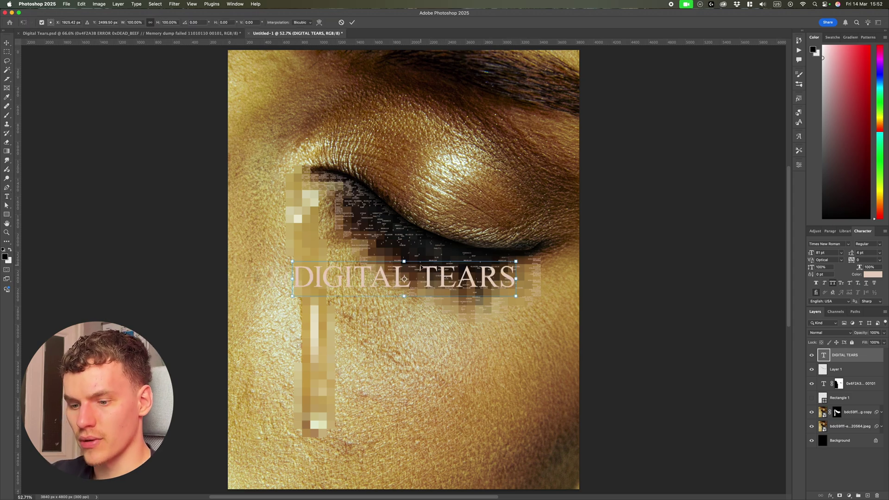
{"action": "left_click_drag", "start_coordinate": [412, 264], "coordinate": [407, 231]}
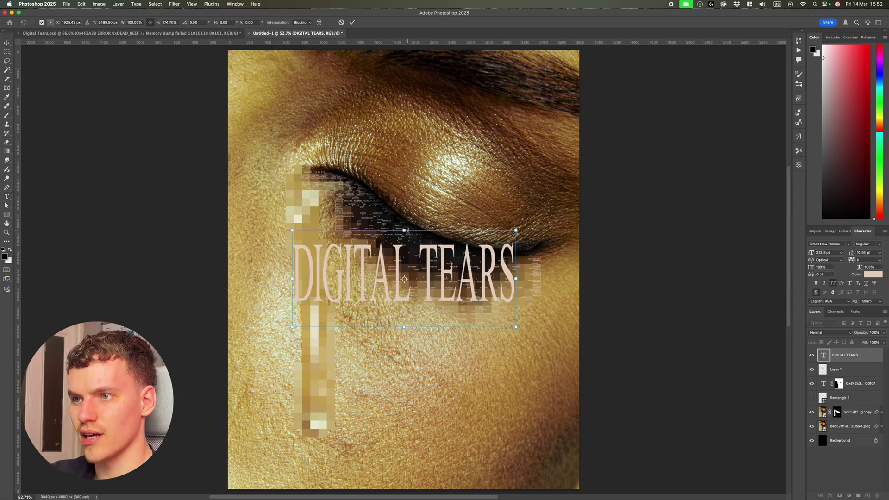
{"action": "key", "text": "Return"}
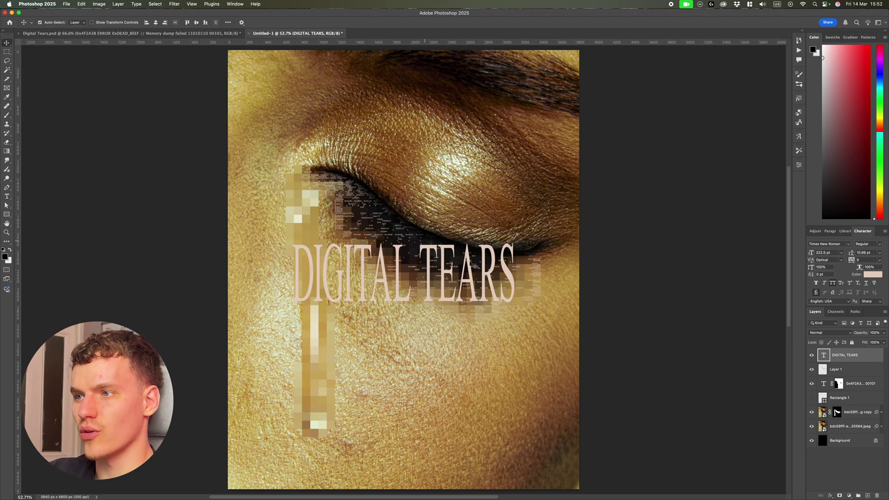
{"action": "scroll", "coordinate": [472, 278], "scroll_direction": "up", "scroll_amount": 2}
{"action": "scroll", "coordinate": [478, 283], "scroll_direction": "down", "scroll_amount": 3}
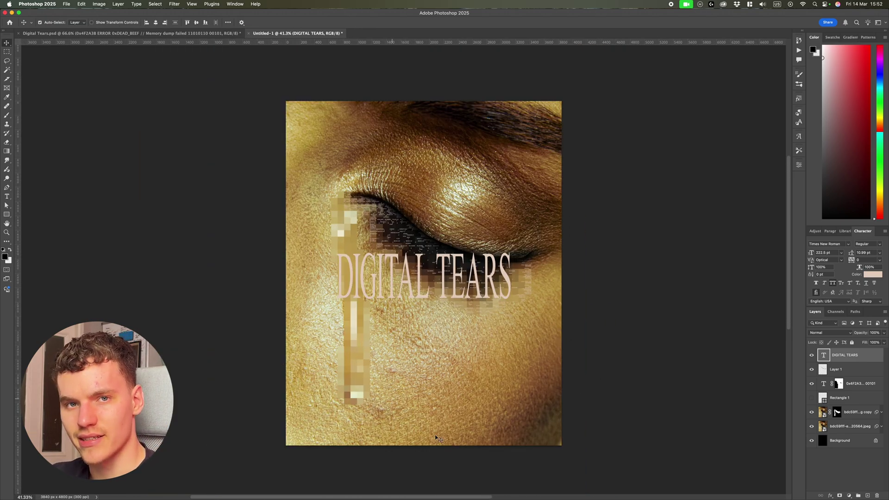
Recolour all of the DIGITAL TEARS title text to the red #cd472c
{"action": "scroll", "coordinate": [460, 290], "scroll_direction": "up", "scroll_amount": 1}
{"action": "key", "text": "t"}
{"action": "left_click", "coordinate": [466, 283]}
{"action": "key", "text": "super+a"}
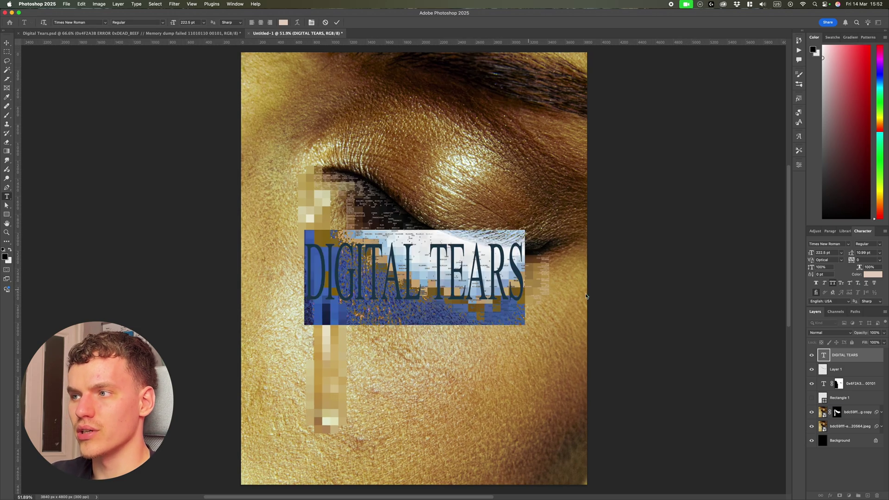
{"action": "left_click", "coordinate": [284, 23]}
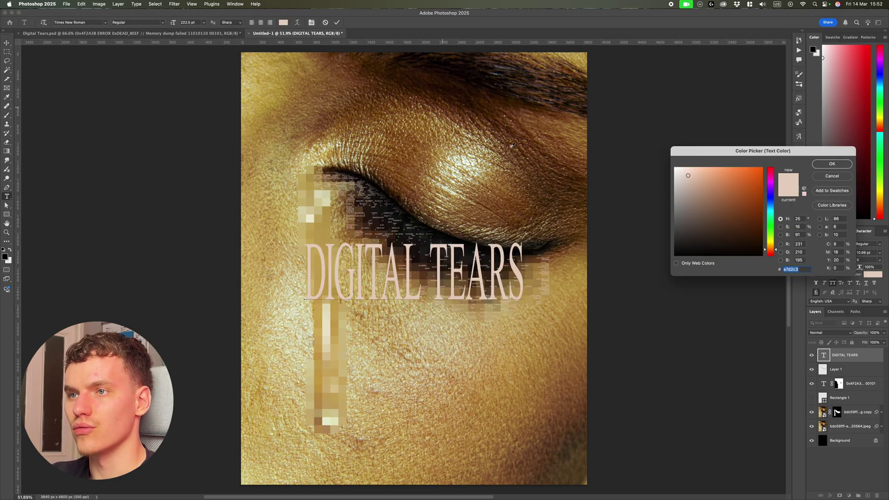
{"action": "left_click_drag", "start_coordinate": [771, 249], "coordinate": [771, 253]}
{"action": "mouse_move", "coordinate": [742, 194]}
{"action": "left_mouse_down"}
{"action": "mouse_move", "coordinate": [750, 187]}
{"action": "mouse_move", "coordinate": [742, 182]}
{"action": "left_mouse_up"}
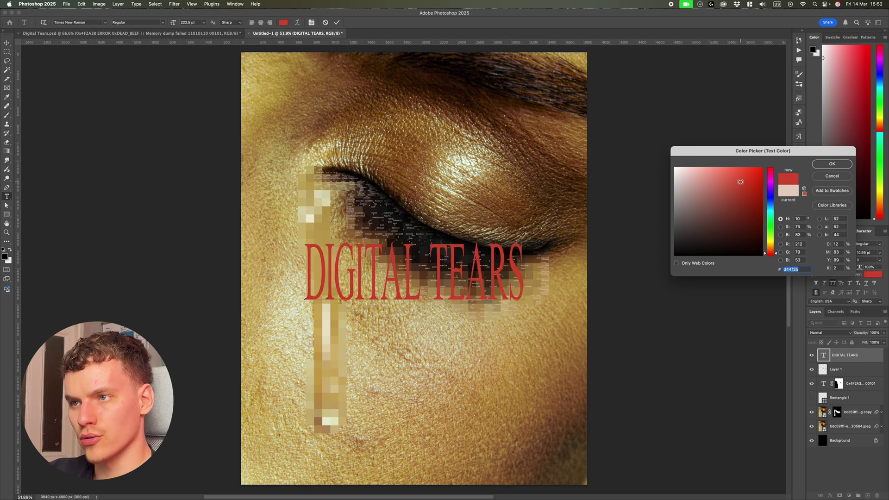
{"action": "left_click_drag", "start_coordinate": [768, 252], "coordinate": [772, 255]}
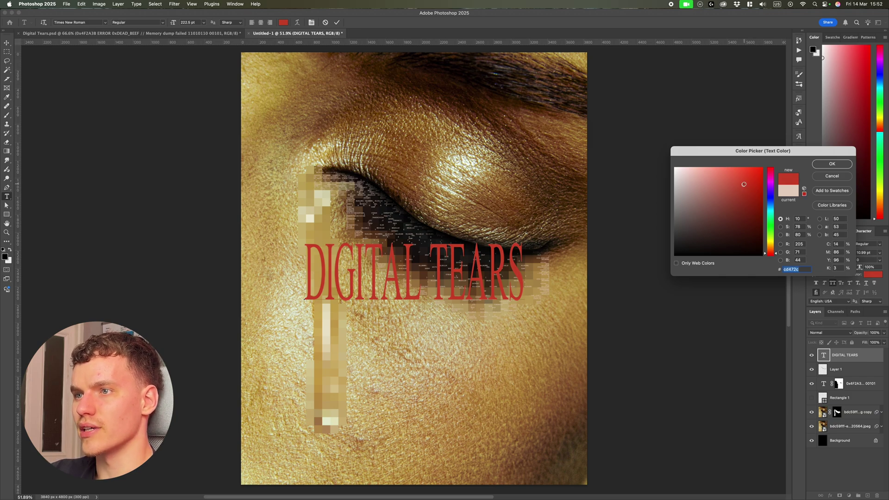
{"action": "left_click", "coordinate": [831, 164]}
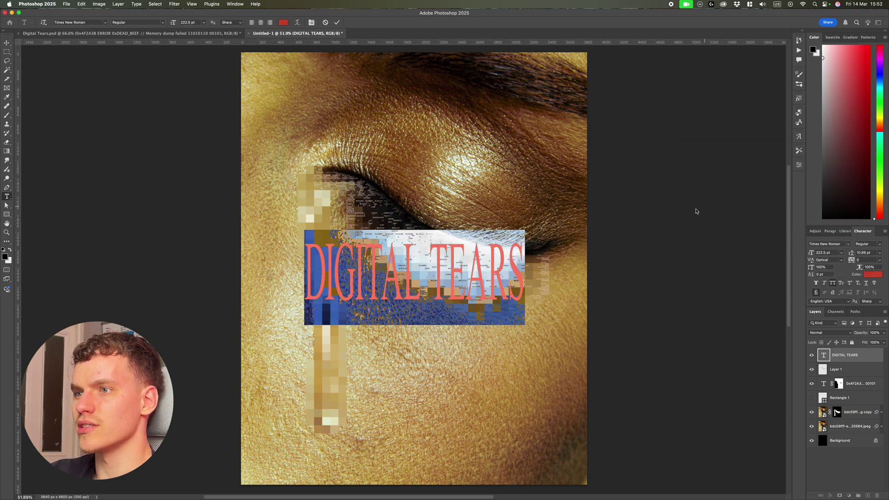
{"action": "left_click", "coordinate": [695, 209]}
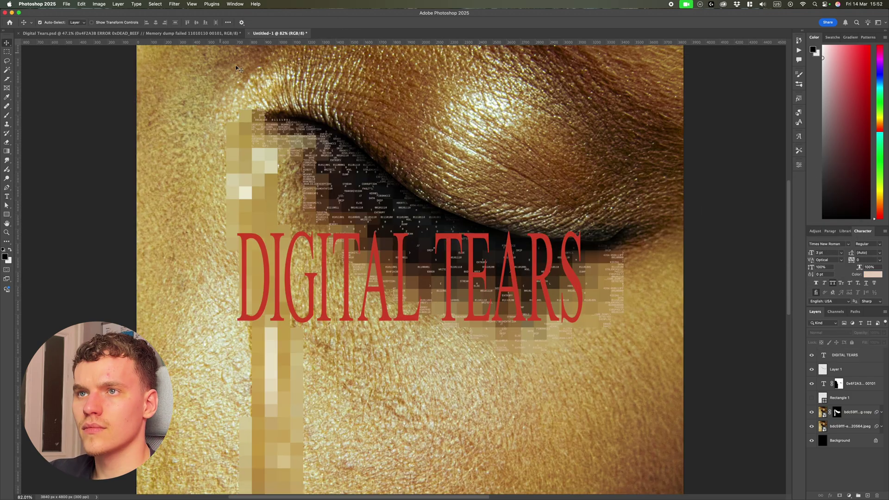
Duplicate the DIGITAL TEARS title layer and hide the original
{"action": "left_click", "coordinate": [481, 243]}
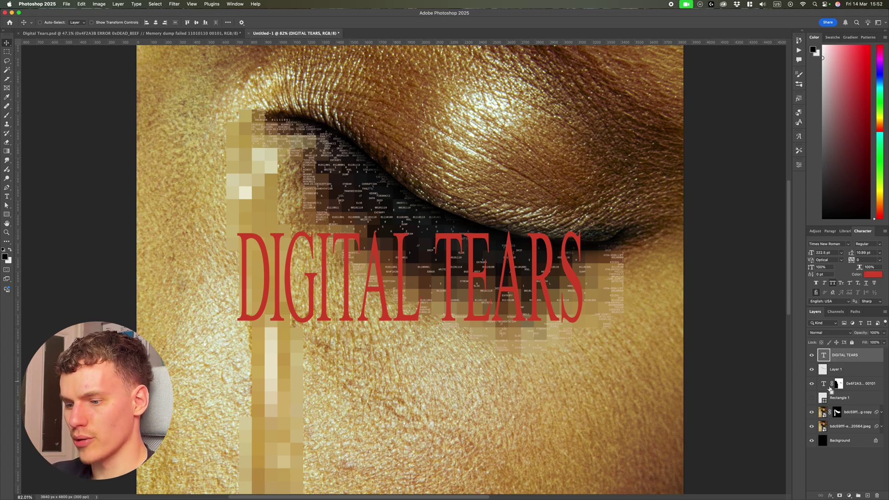
{"action": "key", "text": "super+j"}
{"action": "left_click", "coordinate": [811, 370]}
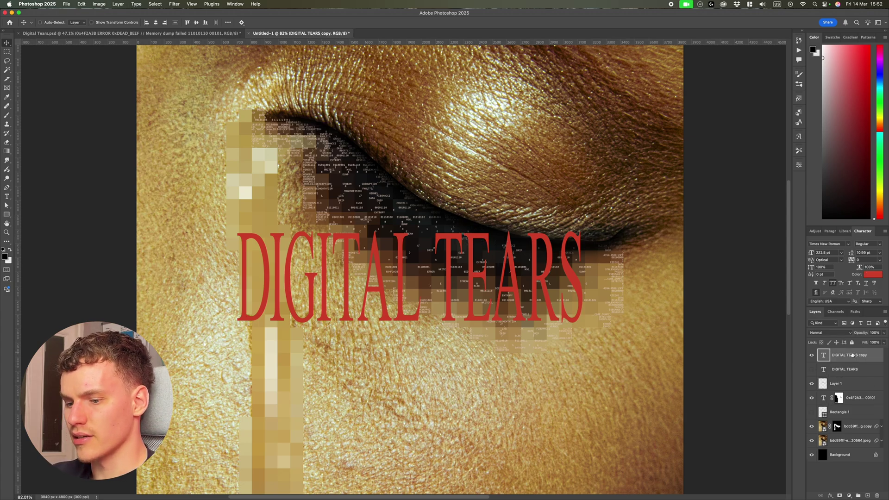
Convert the title copy to a smart object and apply a Mosaic filter to it with a cell size of 10
{"action": "key", "text": "super+alt+s"}
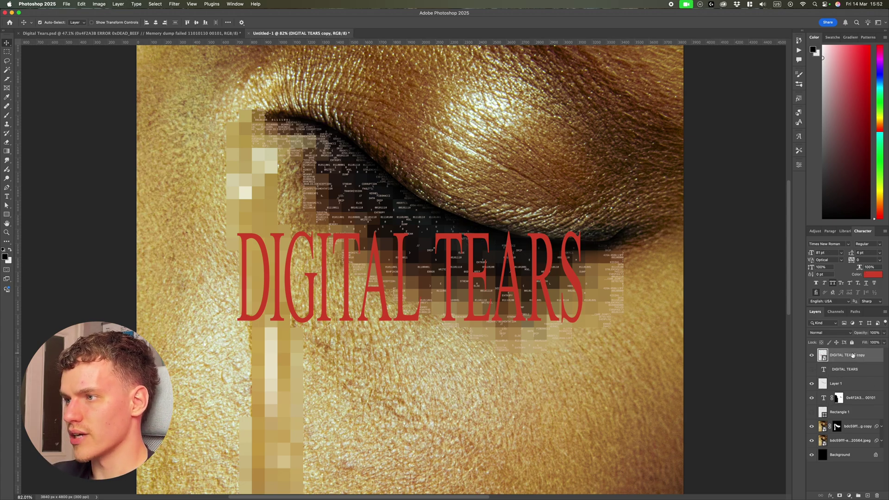
{"action": "left_click", "coordinate": [174, 3]}
{"action": "mouse_move", "coordinate": [226, 138]}
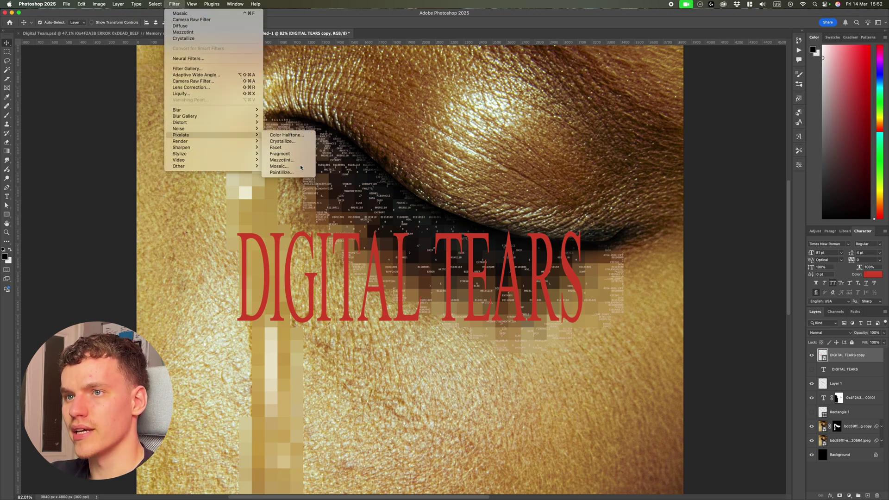
{"action": "left_click", "coordinate": [278, 166]}
{"action": "left_click_drag", "start_coordinate": [517, 256], "coordinate": [511, 256]}
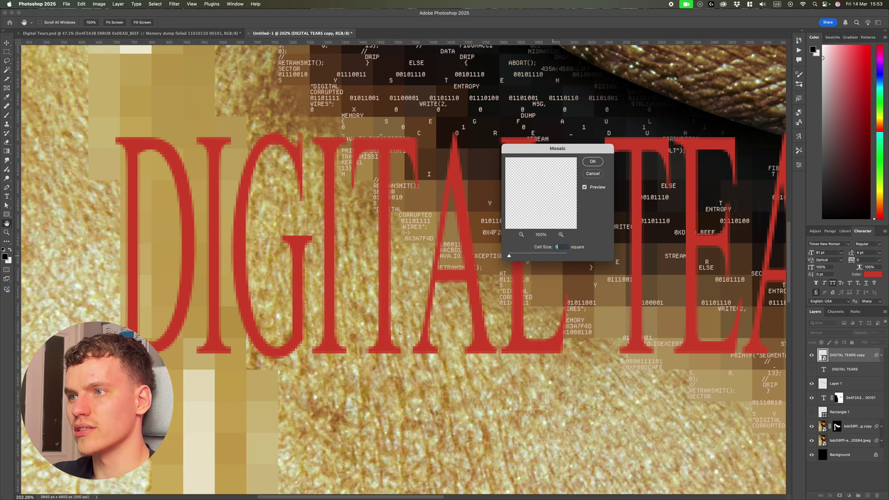
{"action": "scroll", "coordinate": [574, 316], "scroll_direction": "down", "scroll_amount": 6}
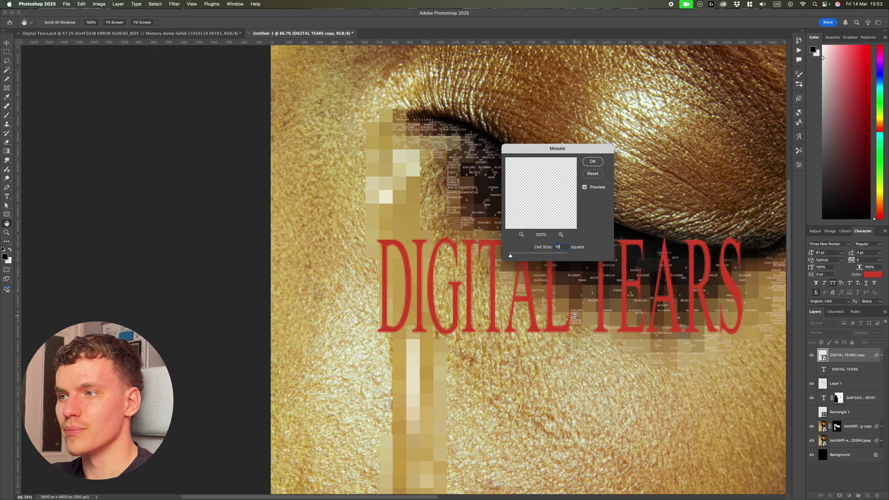
{"action": "scroll", "coordinate": [555, 312], "scroll_direction": "right", "scroll_amount": 5}
{"action": "left_click", "coordinate": [487, 296], "text": "super"}
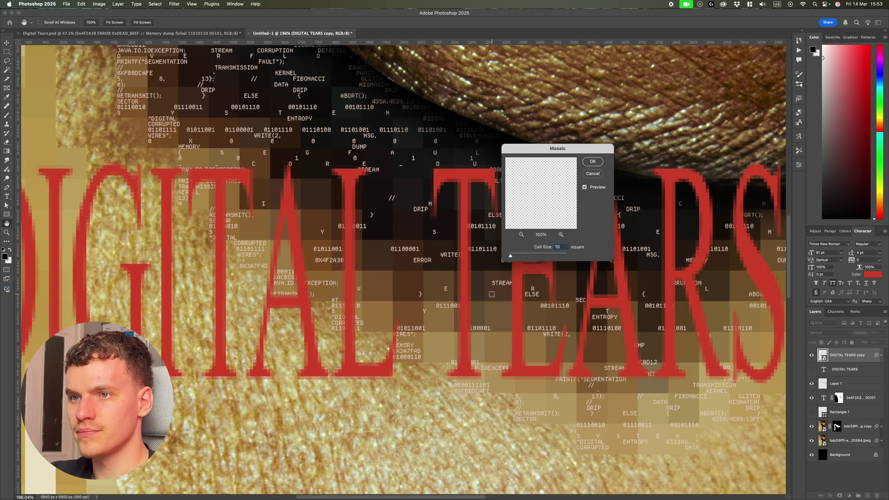
{"action": "key", "text": "Return"}
{"action": "scroll", "coordinate": [555, 294], "scroll_direction": "down", "scroll_amount": 10}
{"action": "key", "text": "super+0"}
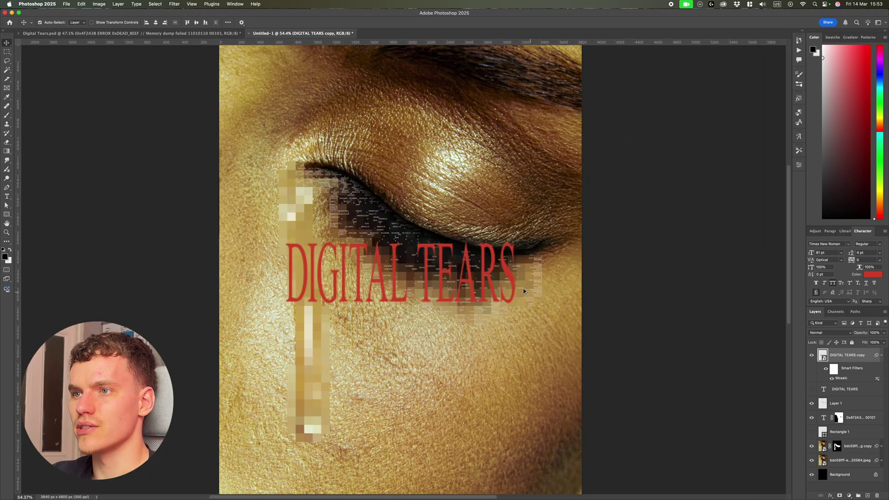
Examine the pixelated title close up and against the whole poster
{"action": "scroll", "coordinate": [502, 282], "scroll_direction": "up", "scroll_amount": 6}
{"action": "scroll", "coordinate": [486, 251], "scroll_direction": "down", "scroll_amount": 10}
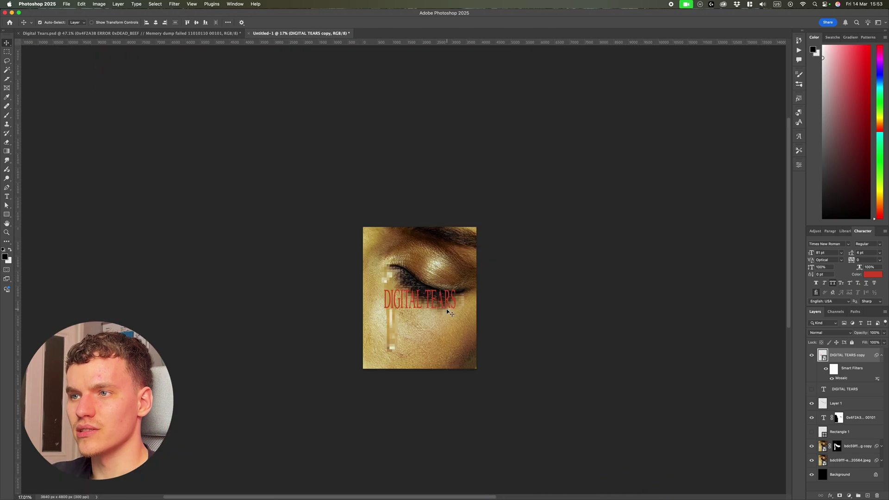
{"action": "scroll", "coordinate": [458, 314], "scroll_direction": "up", "scroll_amount": 6}
{"action": "key", "text": "t"}
{"action": "scroll", "coordinate": [471, 371], "scroll_direction": "up", "scroll_amount": 2}
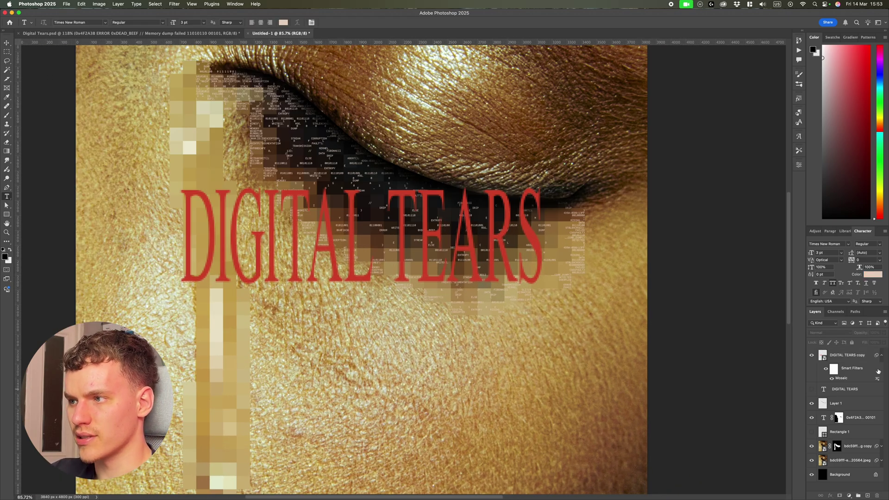
Create a paragraph text box on the cheek beneath the end of the title and set its font to Departure Mono
{"action": "left_click", "coordinate": [813, 418]}
{"action": "left_click_drag", "start_coordinate": [470, 359], "coordinate": [616, 381]}
{"action": "scroll", "coordinate": [615, 364], "scroll_direction": "up", "scroll_amount": 5}
{"action": "left_click", "coordinate": [104, 24]}
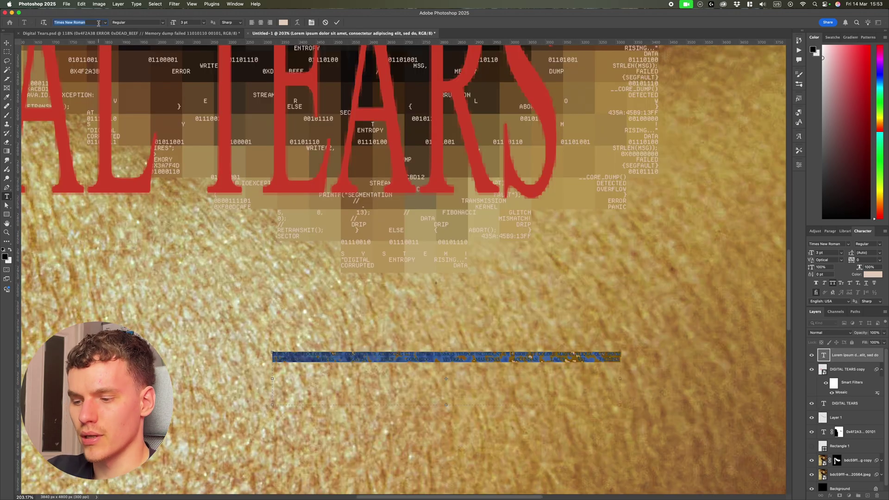
{"action": "type", "text": "depart"}
{"action": "key", "text": "Return"}
{"action": "key", "text": "super+shift+period"}
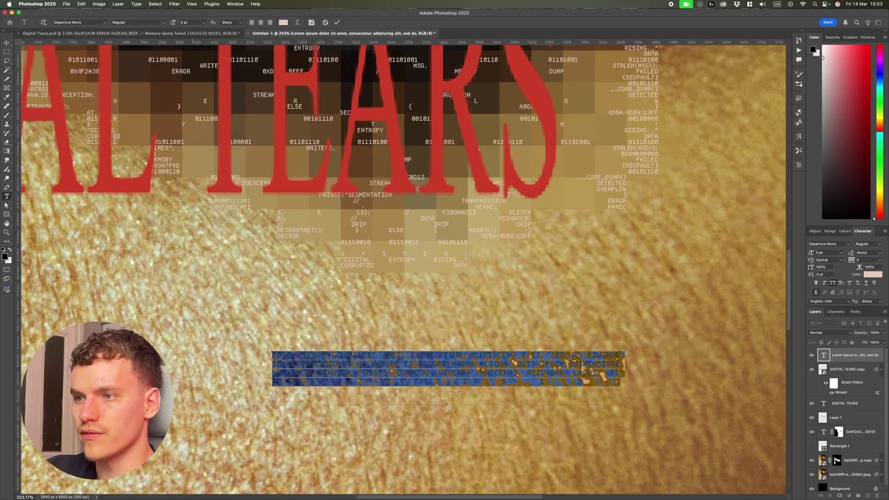
Replace the placeholder text with DGH, left-align it and set its size to 24 pt
{"action": "type", "text": "duh"}
{"action": "key", "text": "super+a"}
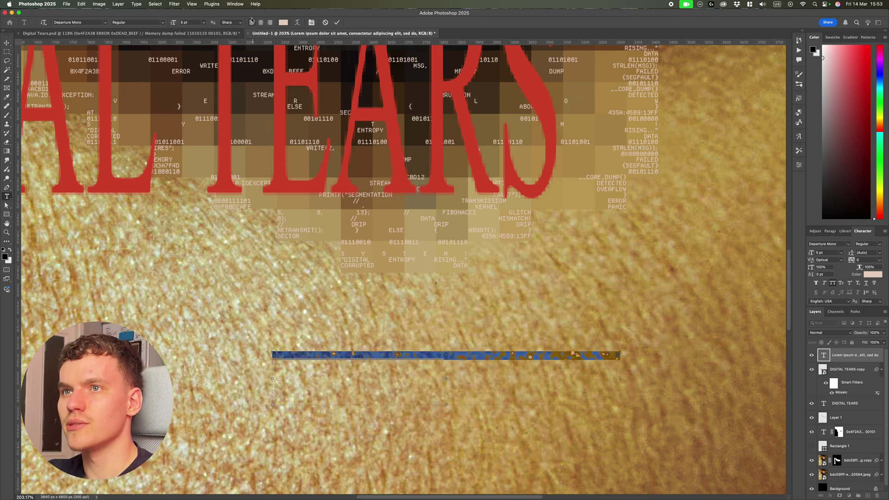
{"action": "left_click", "coordinate": [251, 22]}
{"action": "left_click_drag", "start_coordinate": [174, 23], "coordinate": [183, 22]}
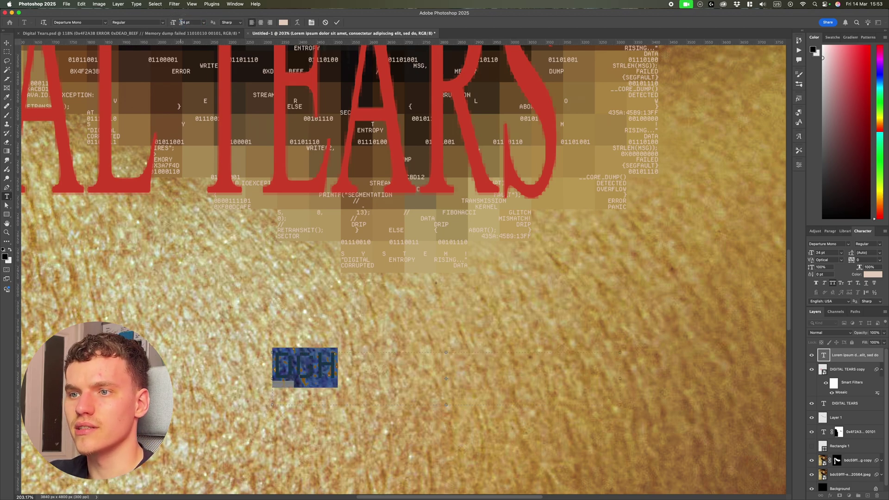
Extend the DGH text with ten underscores followed by DIGITAL TEARS
{"action": "left_click", "coordinate": [365, 363]}
{"action": "type", "text": "__________"}
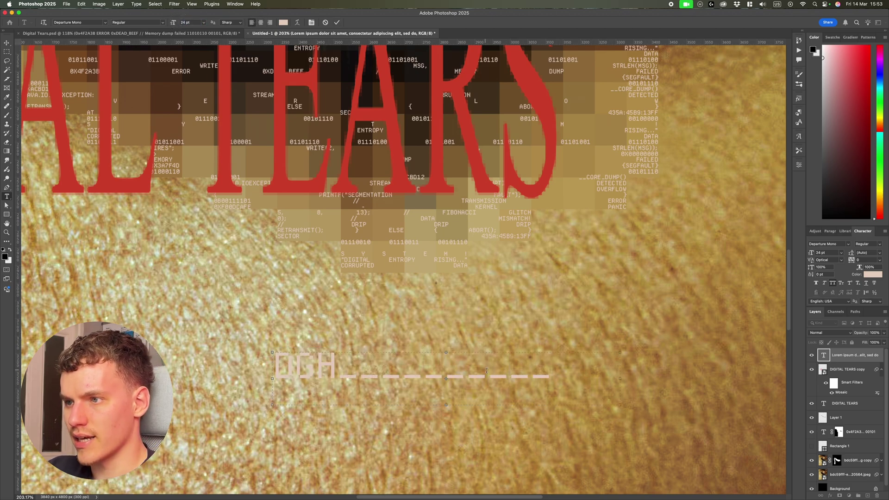
{"action": "type", "text": "DIGITAL"}
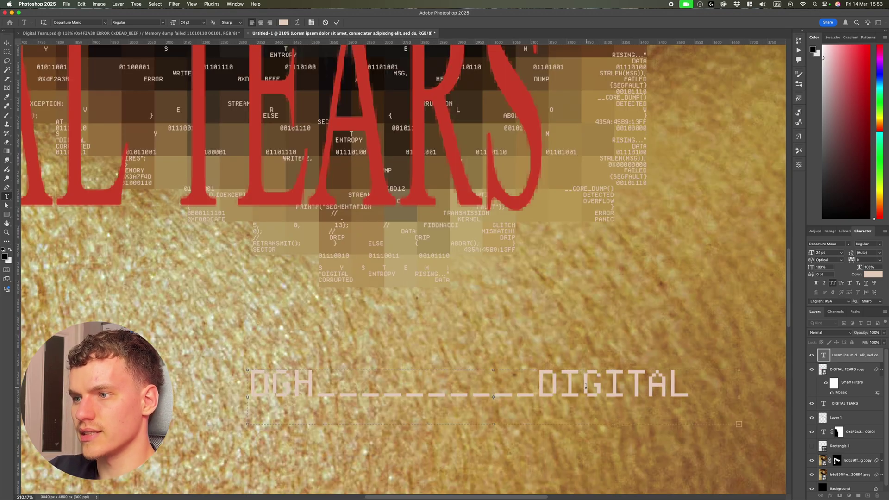
{"action": "scroll", "coordinate": [585, 387], "scroll_direction": "down", "scroll_amount": 2}
{"action": "type", "text": "TEARS"}
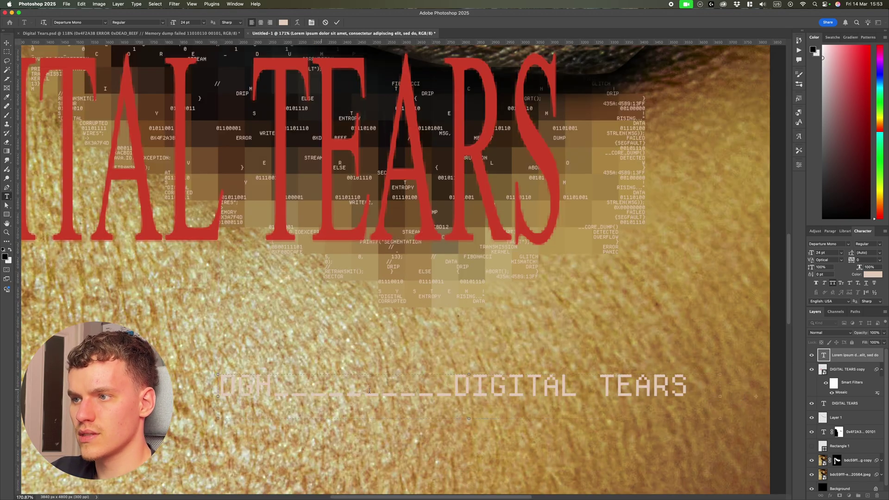
Recolour the whole DGH text line to a near-black sampled from the dark lash area
{"action": "scroll", "coordinate": [369, 390], "scroll_direction": "down", "scroll_amount": 2}
{"action": "key", "text": "ctrl+a"}
{"action": "left_click", "coordinate": [283, 22]}
{"action": "left_click", "coordinate": [303, 107]}
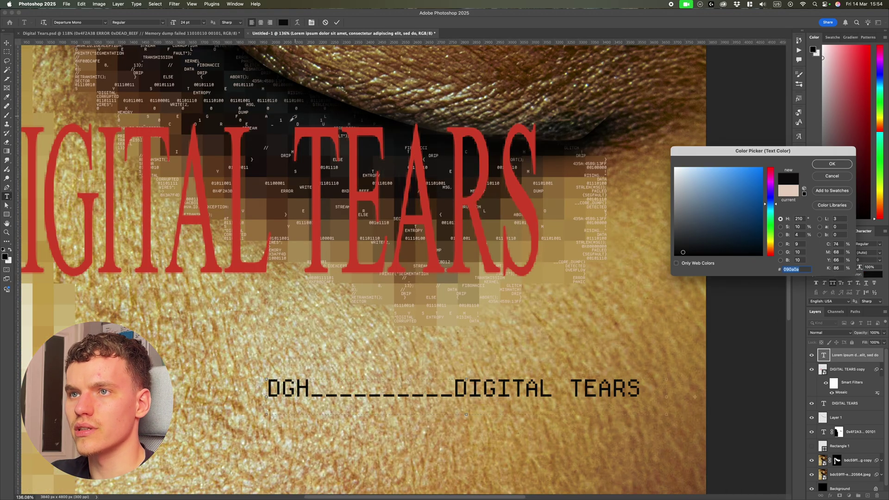
{"action": "left_click", "coordinate": [279, 141]}
{"action": "scroll", "coordinate": [279, 141], "scroll_direction": "down", "scroll_amount": 5}
{"action": "scroll", "coordinate": [279, 141], "scroll_direction": "up", "scroll_amount": 2}
{"action": "key", "text": "Return"}
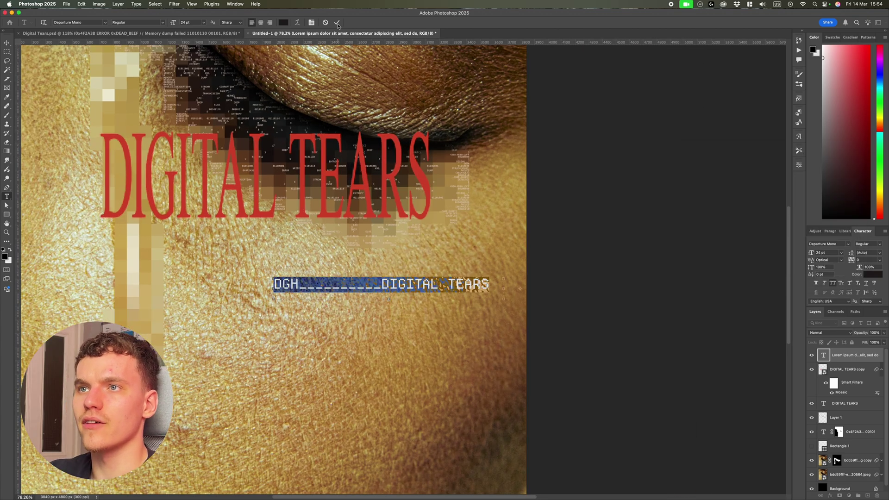
Finish the line as DGH__________DIGITAL TEARS*, shrink it beneath the title and set its size to 8 pt
{"action": "left_click", "coordinate": [336, 22]}
{"action": "key", "text": "ctrl+t"}
{"action": "left_click_drag", "start_coordinate": [503, 288], "coordinate": [452, 287]}
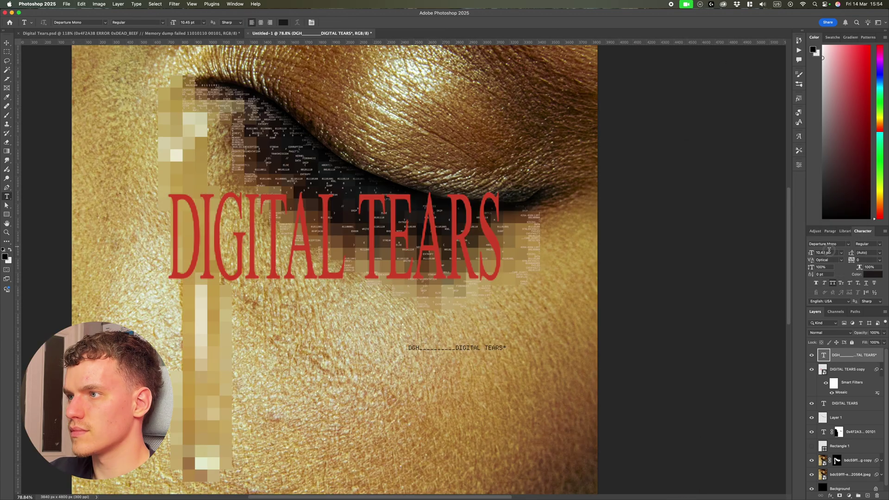
{"action": "left_click", "coordinate": [824, 251]}
{"action": "type", "text": "8"}
{"action": "key", "text": "Return"}
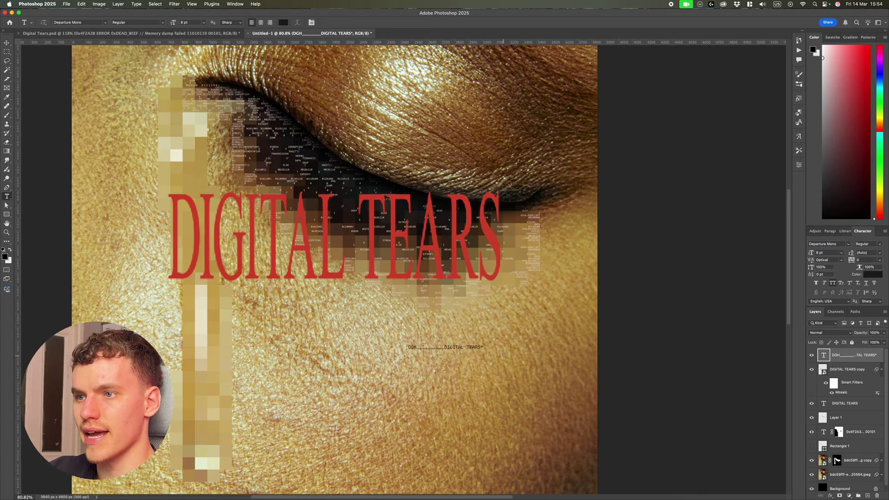
Recolour the small DGH text line with the red sampled from the large title
{"action": "scroll", "coordinate": [503, 352], "scroll_direction": "up", "scroll_amount": 5}
{"action": "key", "text": "v"}
{"action": "scroll", "coordinate": [589, 295], "scroll_direction": "down", "scroll_amount": 8}
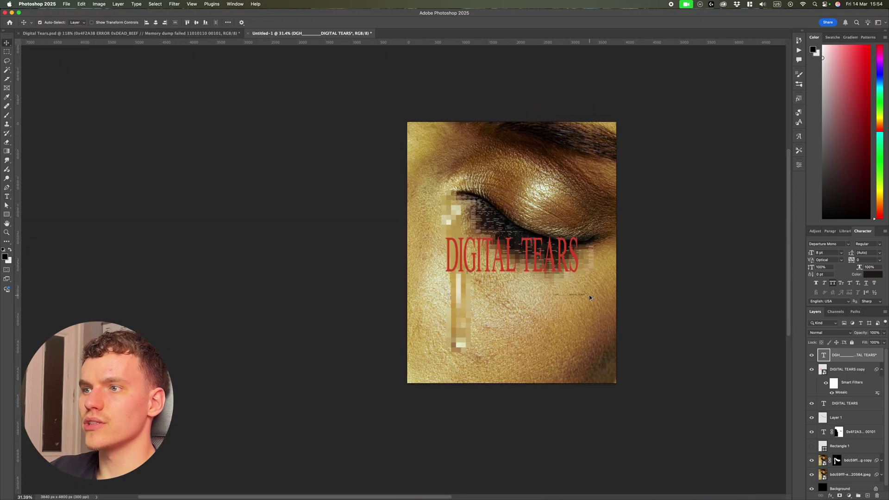
{"action": "scroll", "coordinate": [579, 301], "scroll_direction": "up", "scroll_amount": 8}
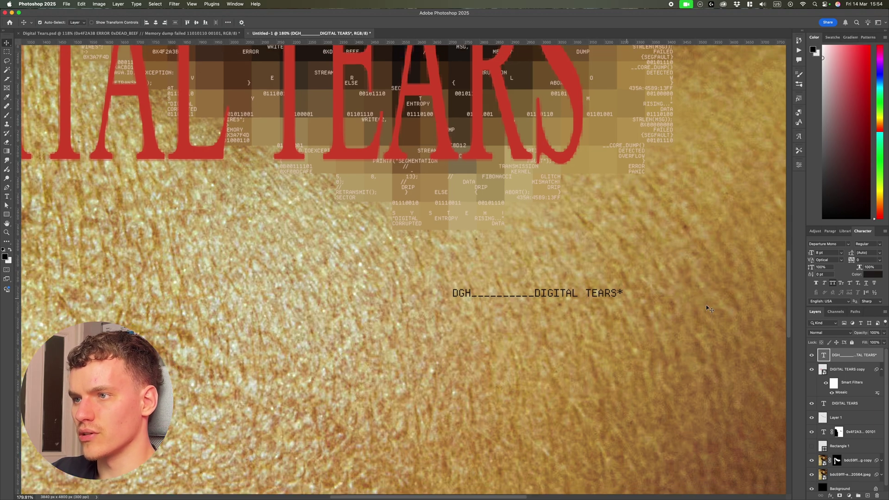
{"action": "left_click", "coordinate": [873, 274]}
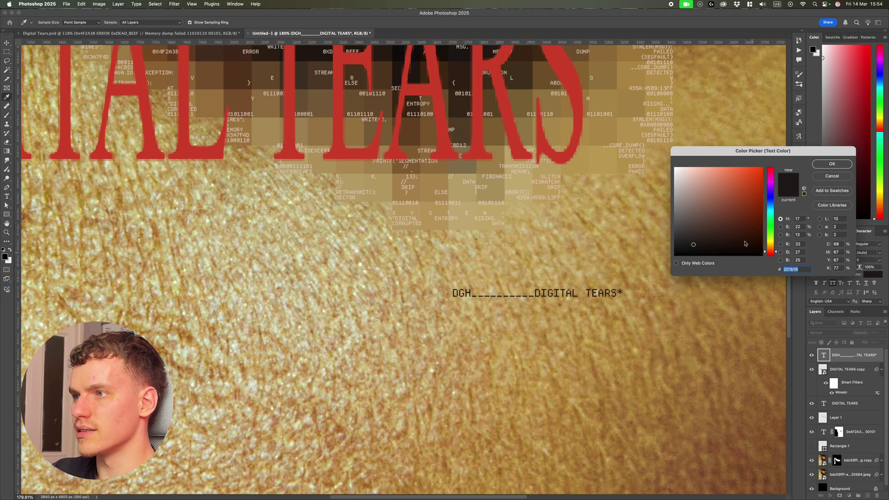
{"action": "left_click", "coordinate": [547, 121]}
{"action": "key", "text": "Return"}
Add a thin black outside stroke at 65% opacity to the small DGH text layer
{"action": "left_click", "coordinate": [831, 496]}
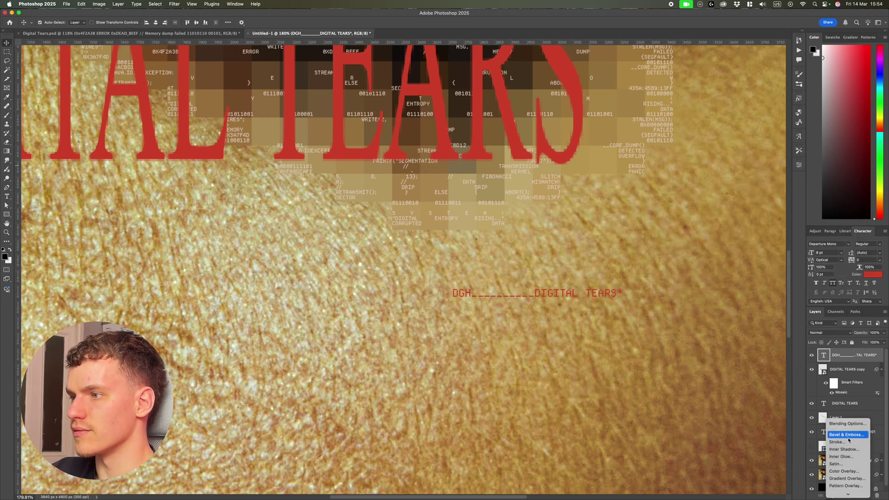
{"action": "left_click", "coordinate": [842, 437]}
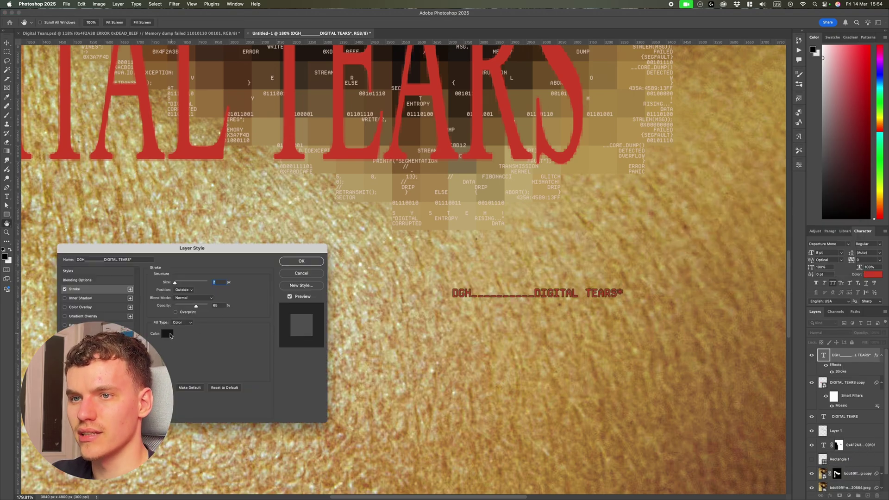
{"action": "left_click", "coordinate": [170, 336]}
{"action": "scroll", "coordinate": [578, 295], "scroll_direction": "up", "scroll_amount": 5}
{"action": "scroll", "coordinate": [578, 294], "scroll_direction": "down", "scroll_amount": 3}
{"action": "key", "text": "Return"}
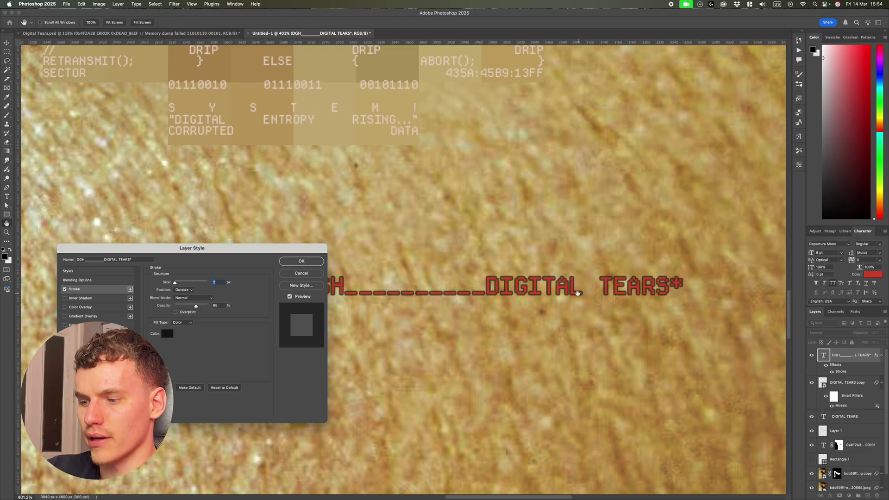
{"action": "key", "text": "Return"}
Examine the outlined small text close up and against the whole poster
{"action": "key", "text": "super+0"}
{"action": "scroll", "coordinate": [484, 368], "scroll_direction": "up", "scroll_amount": 5}
{"action": "scroll", "coordinate": [600, 304], "scroll_direction": "down", "scroll_amount": 5}
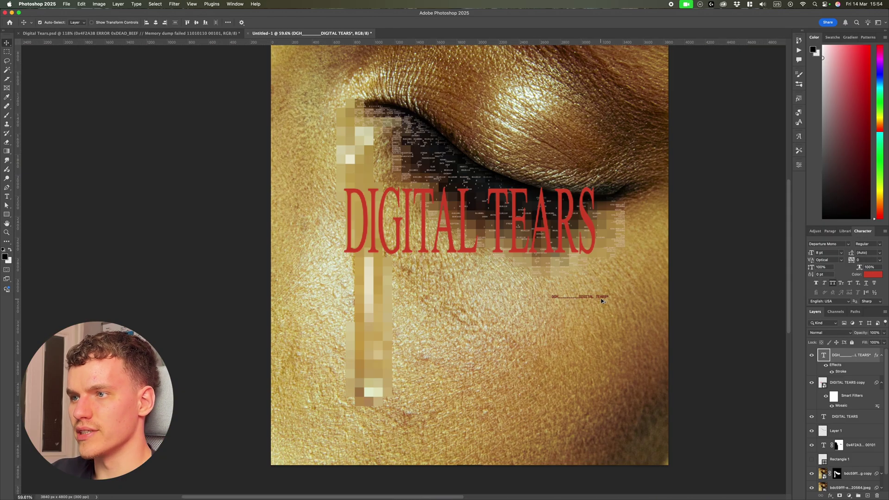
{"action": "left_click", "coordinate": [751, 310]}
{"action": "scroll", "coordinate": [751, 310], "scroll_direction": "down", "scroll_amount": 5}
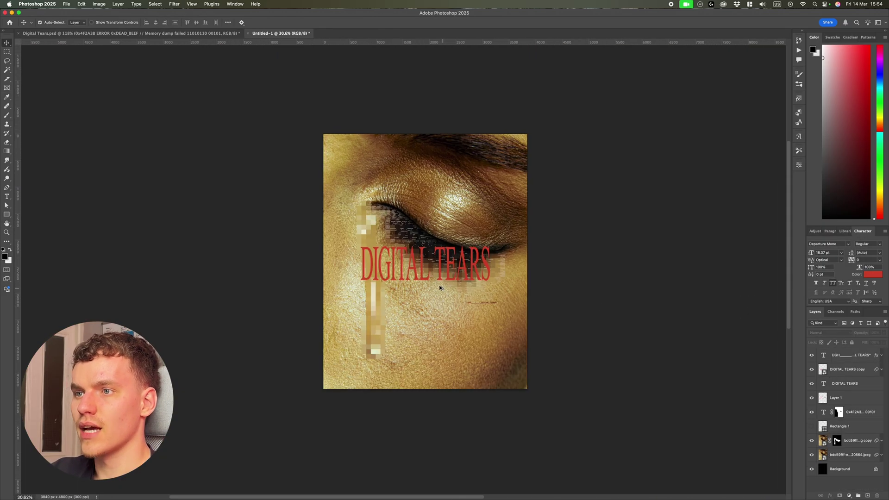
{"action": "scroll", "coordinate": [440, 287], "scroll_direction": "up", "scroll_amount": 5}
{"action": "scroll", "coordinate": [440, 287], "scroll_direction": "down", "scroll_amount": 2}
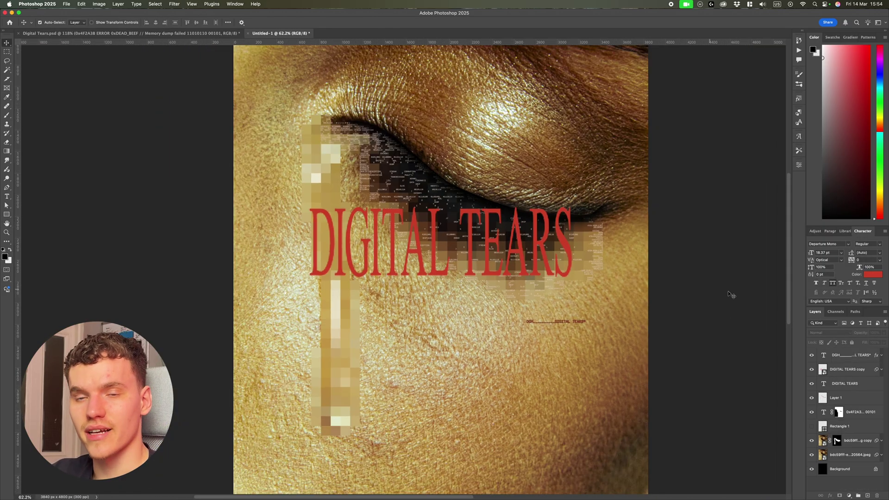
{"action": "scroll", "coordinate": [659, 293], "scroll_direction": "down", "scroll_amount": 2}
{"action": "scroll", "coordinate": [659, 293], "scroll_direction": "down", "scroll_amount": 2}
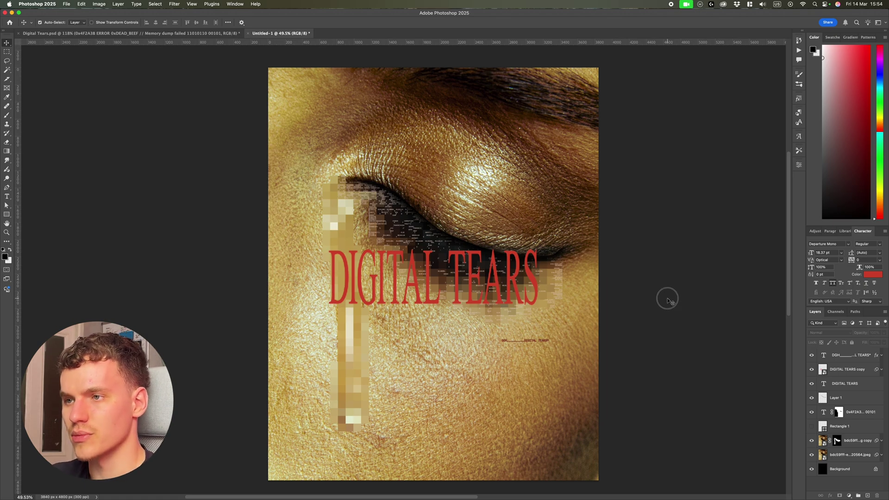
Delete the hidden Rectangle 1 layer and rename the masked error-code text layer as CODE
{"action": "left_click", "coordinate": [821, 424]}
{"action": "key", "text": "BackSpace"}
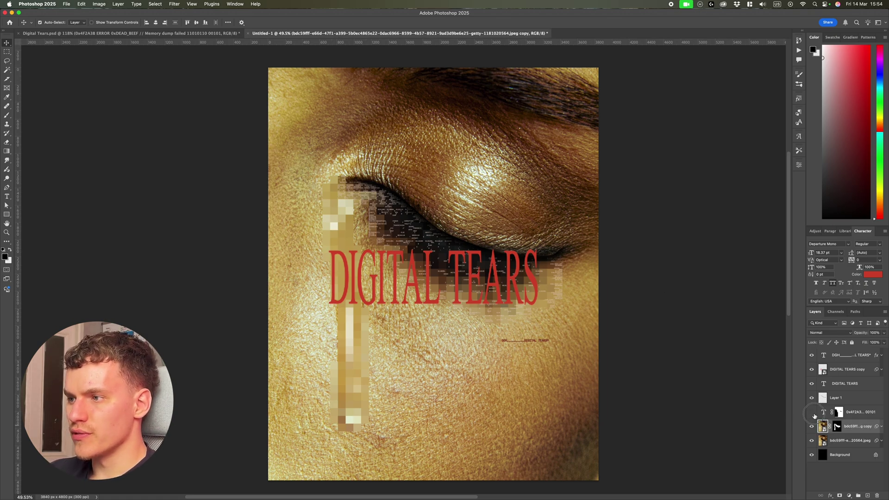
{"action": "left_click", "coordinate": [859, 412]}
{"action": "double_click", "coordinate": [860, 411]}
{"action": "type", "text": "CODE"}
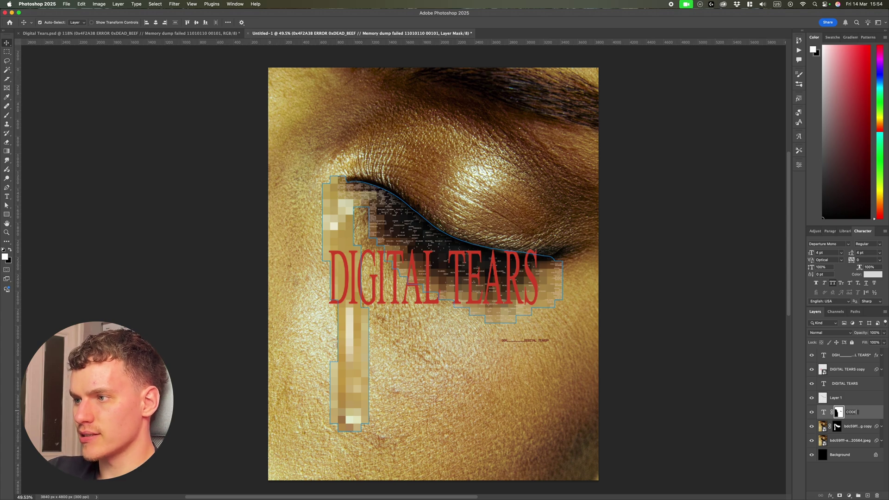
Rename Layer 1 as SHADOW
{"action": "double_click", "coordinate": [836, 398]}
{"action": "type", "text": "SHADOW"}
{"action": "key", "text": "Return"}
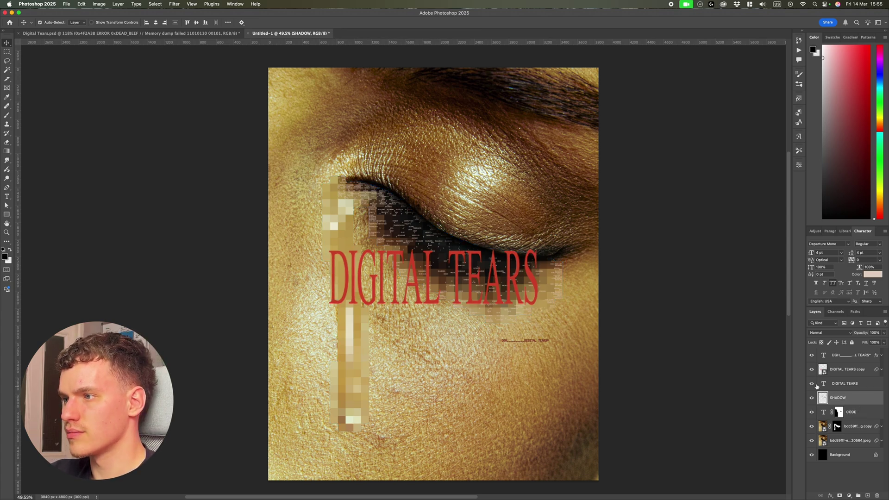
Hide the original DIGITAL TEARS text layer and rename the DGH text layer as SMALL
{"action": "left_click", "coordinate": [811, 384]}
{"action": "double_click", "coordinate": [842, 355]}
{"action": "type", "text": "SMALL"}
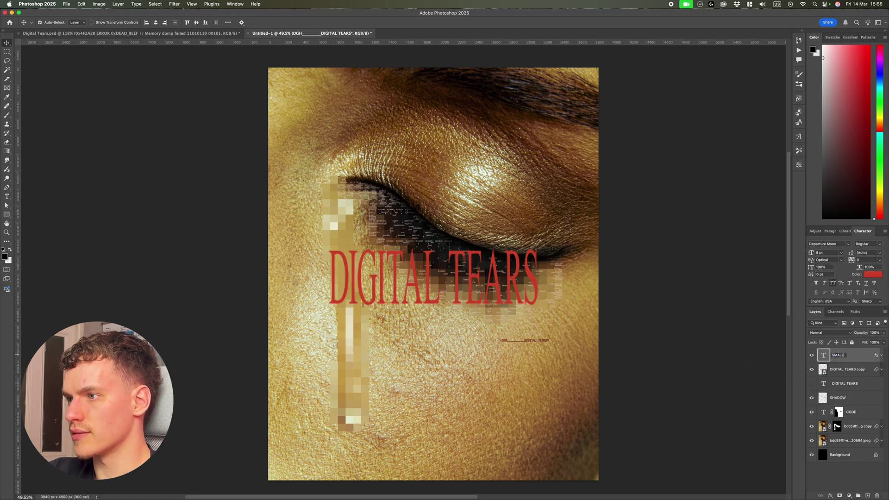
{"action": "left_click", "coordinate": [672, 327]}
{"action": "scroll", "coordinate": [672, 327], "scroll_direction": "down", "scroll_amount": 2}
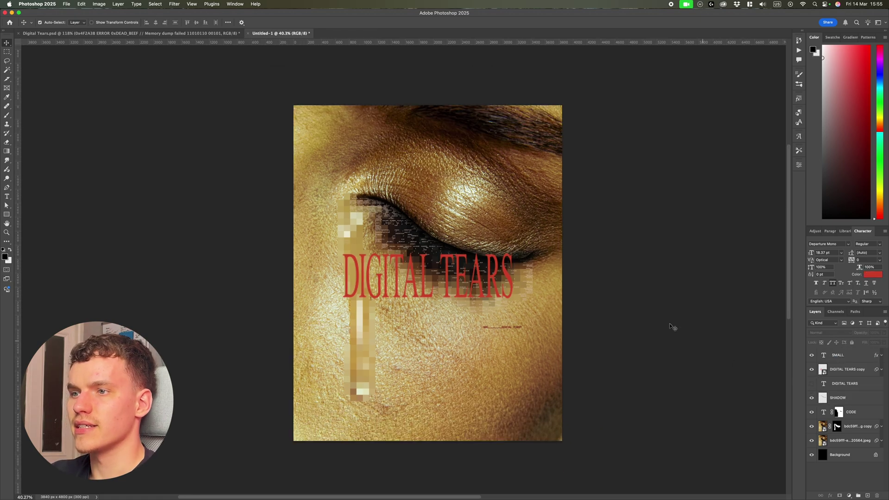
Examine the finished poster in Digital Tears.psd for comparison and return to the Untitled-1 document
{"action": "left_click", "coordinate": [131, 33]}
{"action": "scroll", "coordinate": [509, 269], "scroll_direction": "down", "scroll_amount": 9}
{"action": "scroll", "coordinate": [574, 267], "scroll_direction": "up", "scroll_amount": 2}
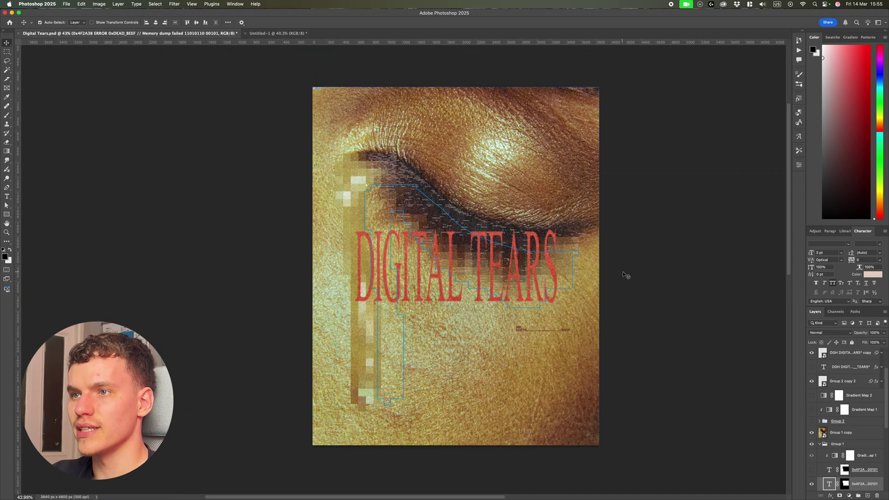
{"action": "left_click", "coordinate": [638, 276]}
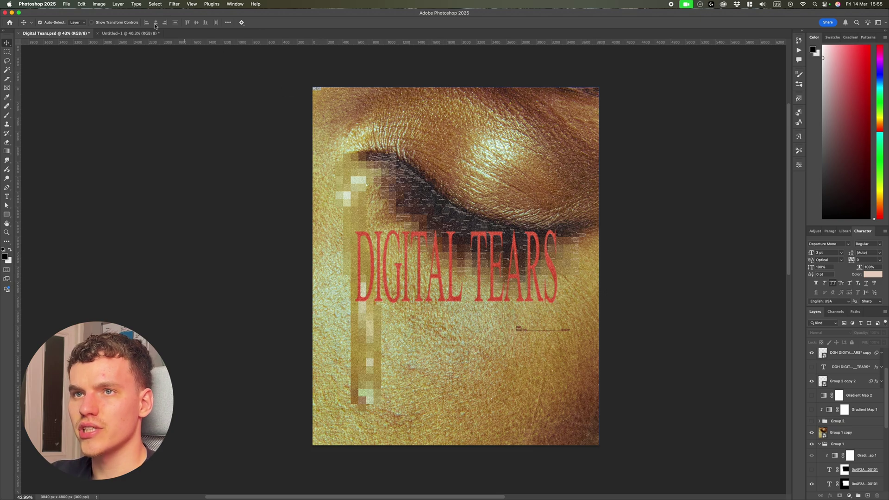
{"action": "left_click", "coordinate": [143, 34]}
Duplicate the masked mosaic photo layer and the base photo layer, and combine the two copies into one layer
{"action": "left_click", "coordinate": [880, 426]}
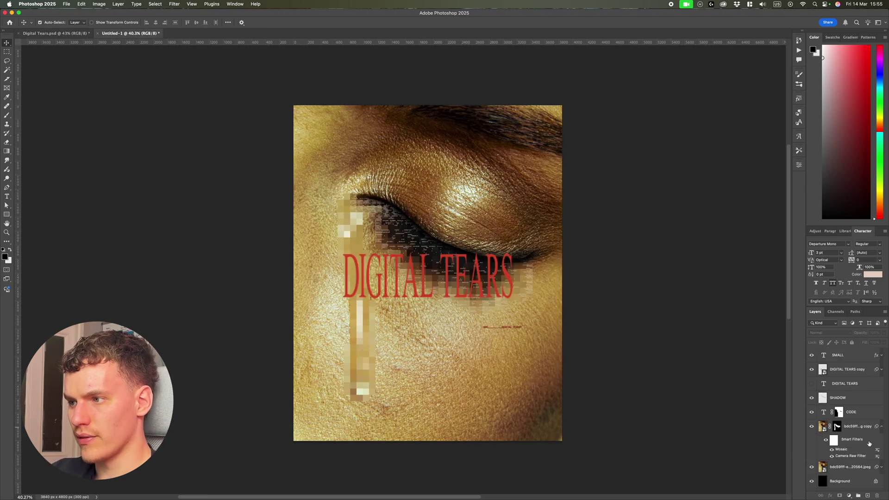
{"action": "left_click", "coordinate": [879, 428]}
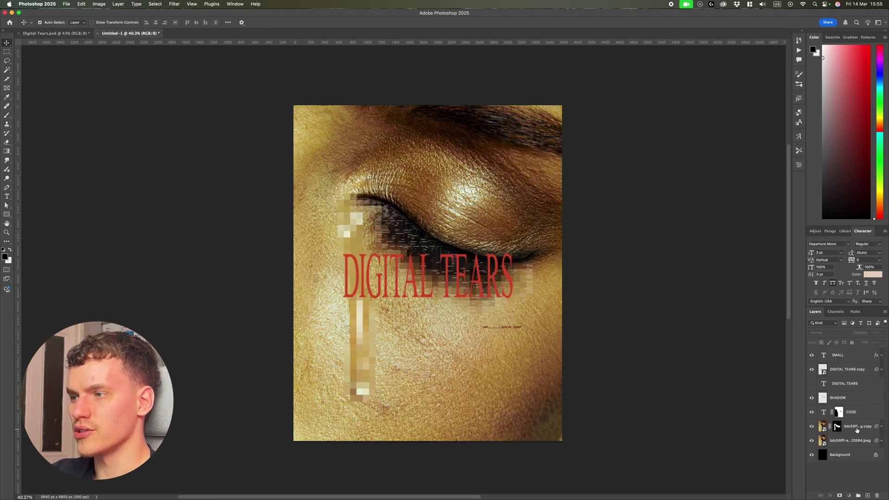
{"action": "left_click", "coordinate": [856, 430]}
{"action": "left_click", "coordinate": [857, 444], "text": "super"}
{"action": "key", "text": "super+j"}
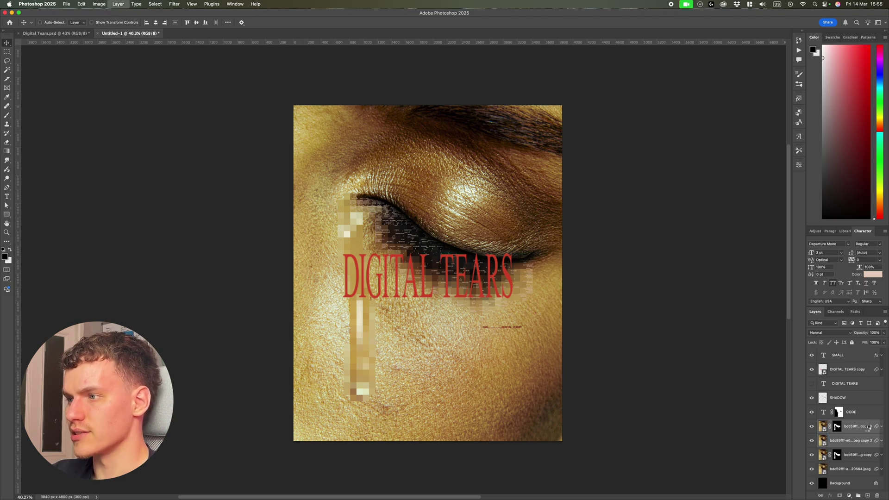
{"action": "key", "text": "cmd+e"}
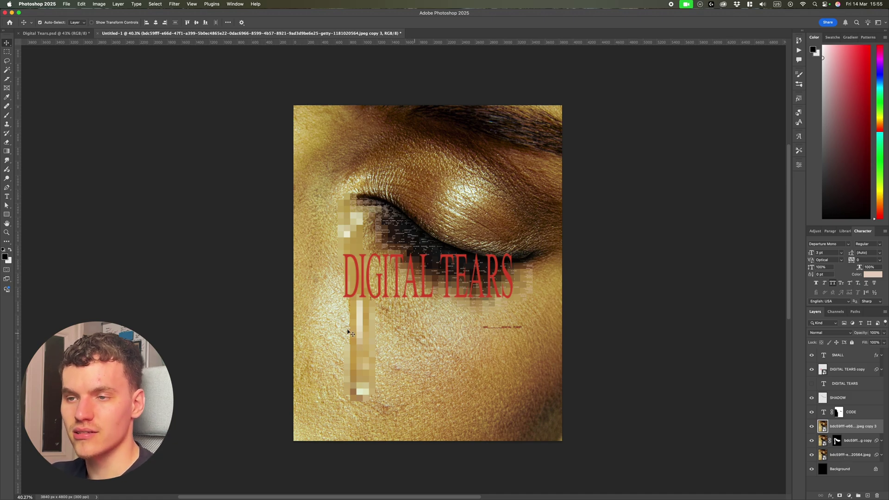
Hide the masked mosaic photo layer and the base photo layer beneath the combined copy
{"action": "scroll", "coordinate": [368, 413], "scroll_direction": "up", "scroll_amount": 3}
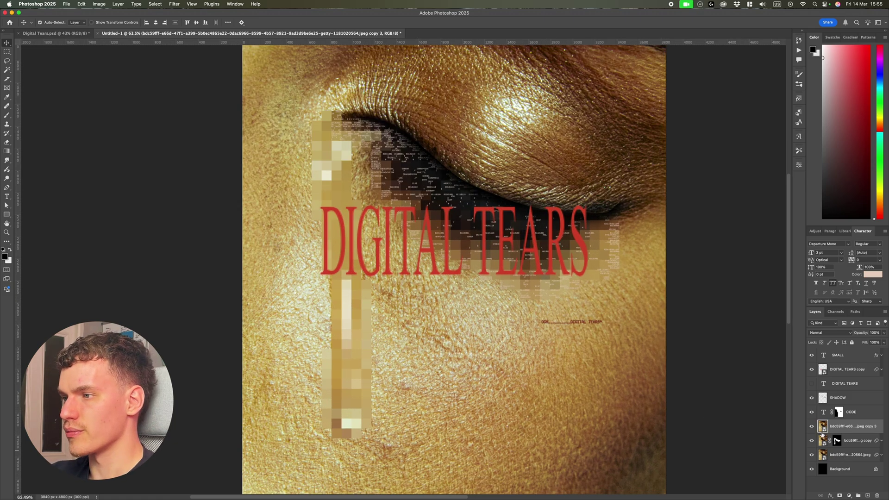
{"action": "left_click", "coordinate": [811, 426]}
{"action": "left_click", "coordinate": [811, 426]}
{"action": "scroll", "coordinate": [750, 433], "scroll_direction": "down", "scroll_amount": 2}
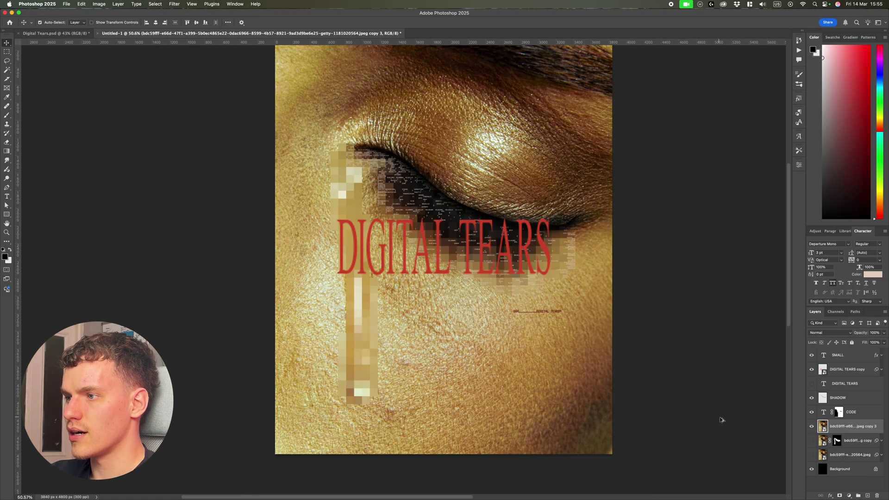
Select the layers from SMALL down to the combined photo copy and scale them together to about 111% around the canvas centre
{"action": "left_click", "coordinate": [827, 356], "text": "shift"}
{"action": "scroll", "coordinate": [641, 313], "scroll_direction": "down", "scroll_amount": 1}
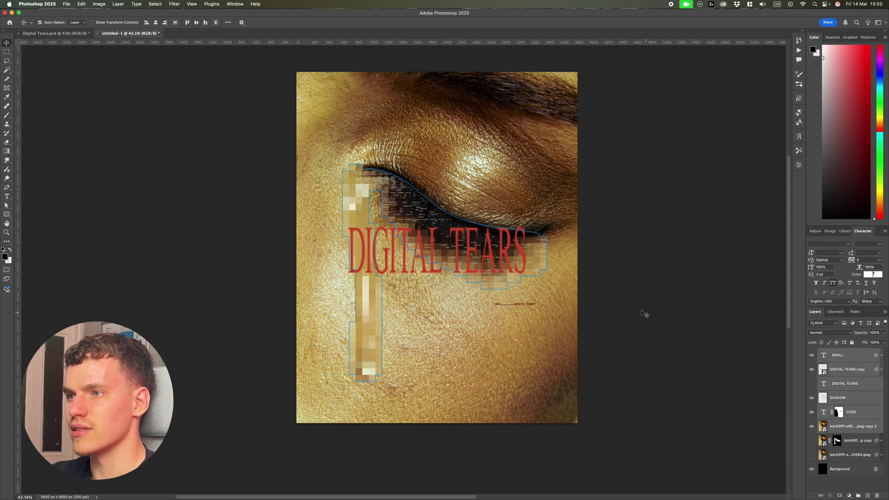
{"action": "key", "text": "super+t"}
{"action": "left_click_drag", "start_coordinate": [577, 248], "coordinate": [593, 247]}
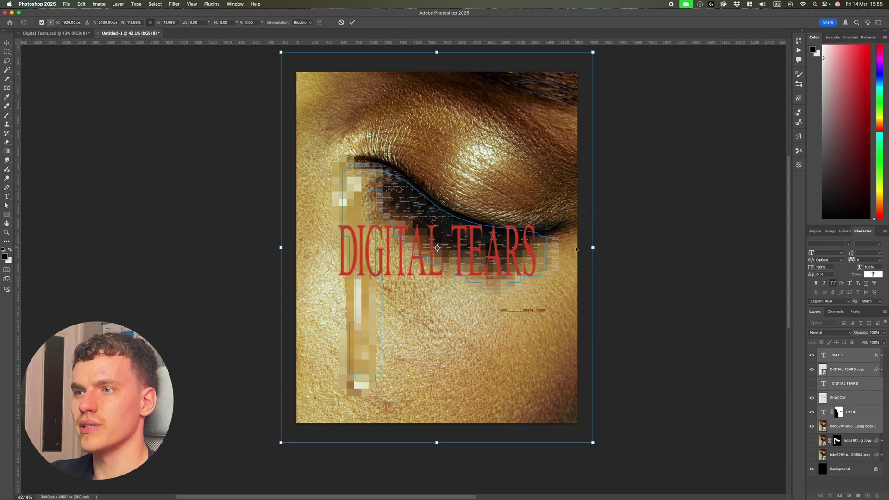
{"action": "key", "text": "Return"}
Align the DIGITAL TEARS copy title to the vertical centre of the canvas
{"action": "scroll", "coordinate": [463, 232], "scroll_direction": "up", "scroll_amount": 3}
{"action": "scroll", "coordinate": [382, 195], "scroll_direction": "down", "scroll_amount": 1}
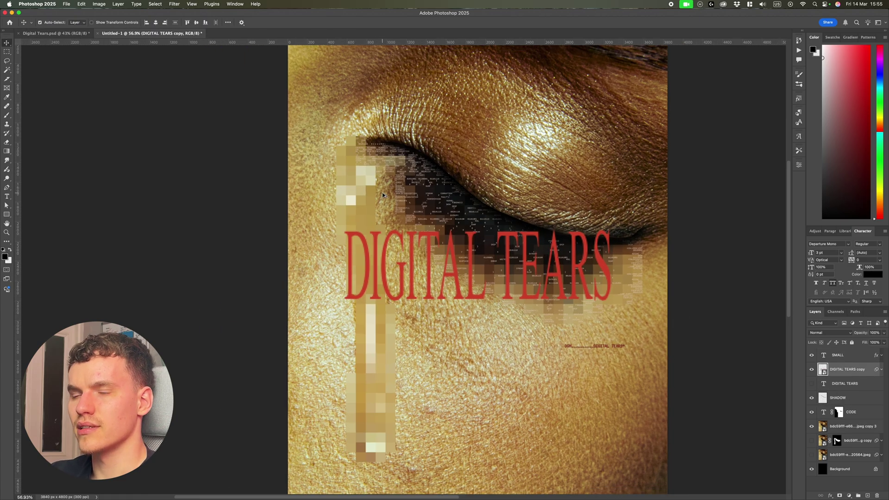
{"action": "scroll", "coordinate": [382, 195], "scroll_direction": "down", "scroll_amount": 3}
{"action": "scroll", "coordinate": [375, 190], "scroll_direction": "up", "scroll_amount": 2}
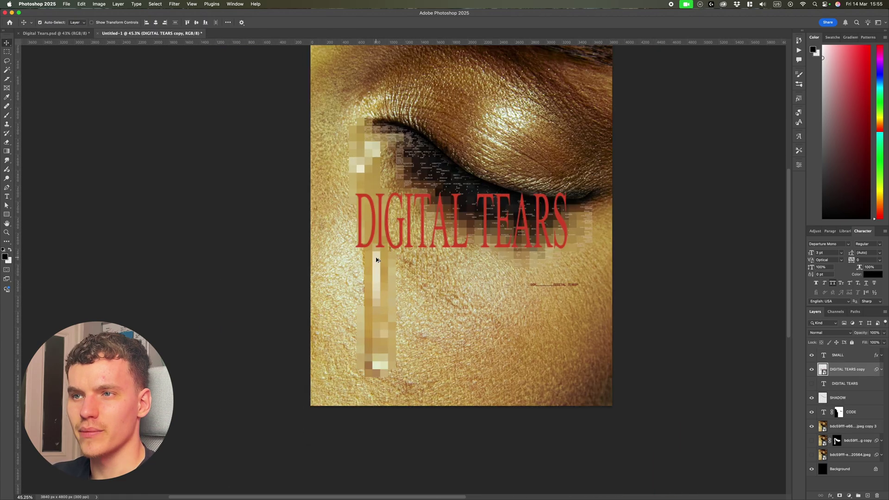
{"action": "left_click", "coordinate": [197, 23]}
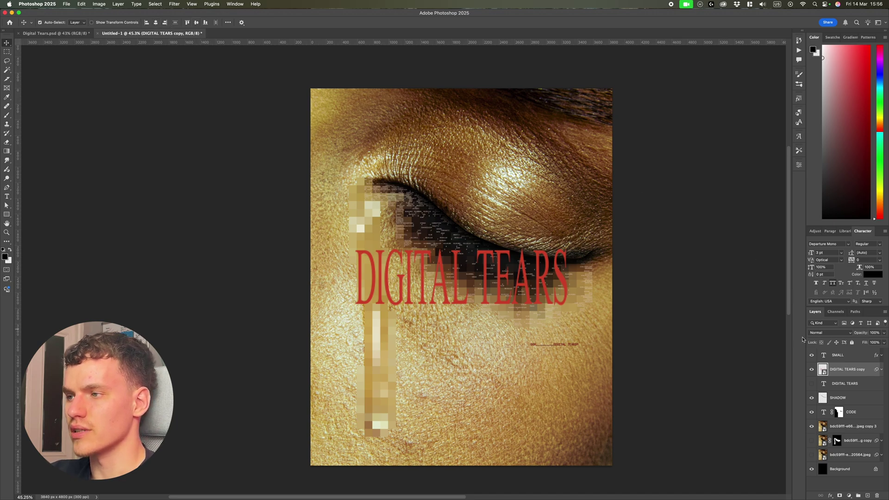
Set the SHADOW layer's opacity to 60%
{"action": "left_click", "coordinate": [848, 397]}
{"action": "left_click", "coordinate": [811, 398]}
{"action": "left_click", "coordinate": [811, 398]}
{"action": "left_click", "coordinate": [837, 411]}
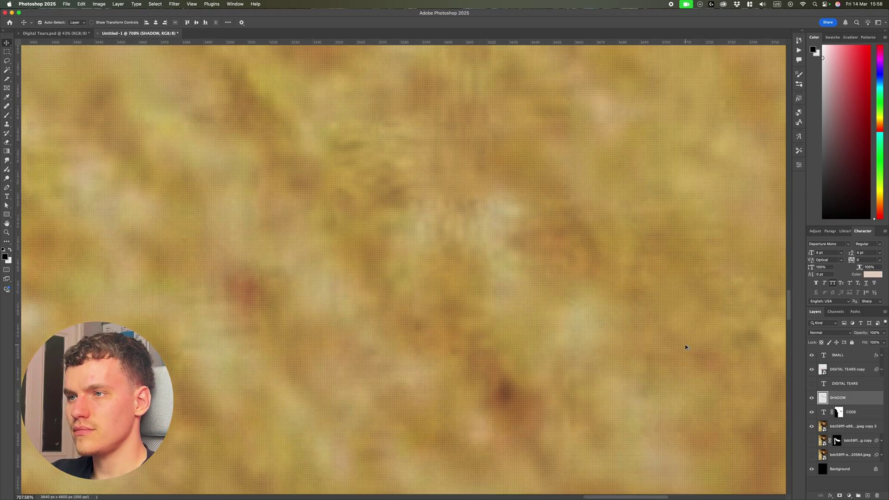
{"action": "scroll", "coordinate": [685, 347], "scroll_direction": "down", "scroll_amount": 10}
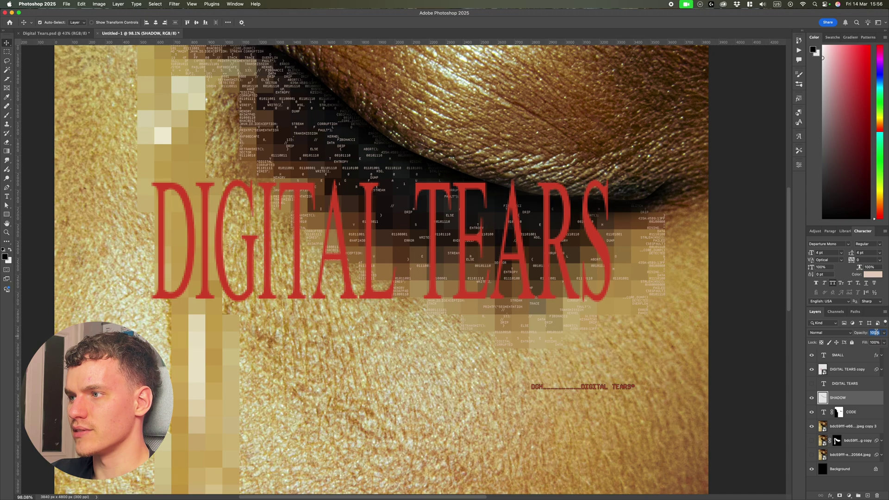
{"action": "type", "text": "0"}
{"action": "key", "text": "Return"}
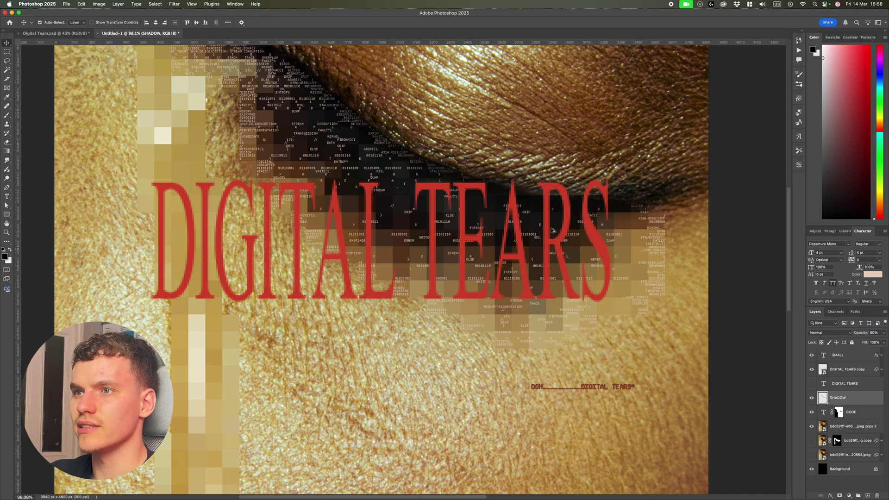
{"action": "scroll", "coordinate": [552, 230], "scroll_direction": "down", "scroll_amount": 2}
{"action": "scroll", "coordinate": [509, 261], "scroll_direction": "up", "scroll_amount": 4}
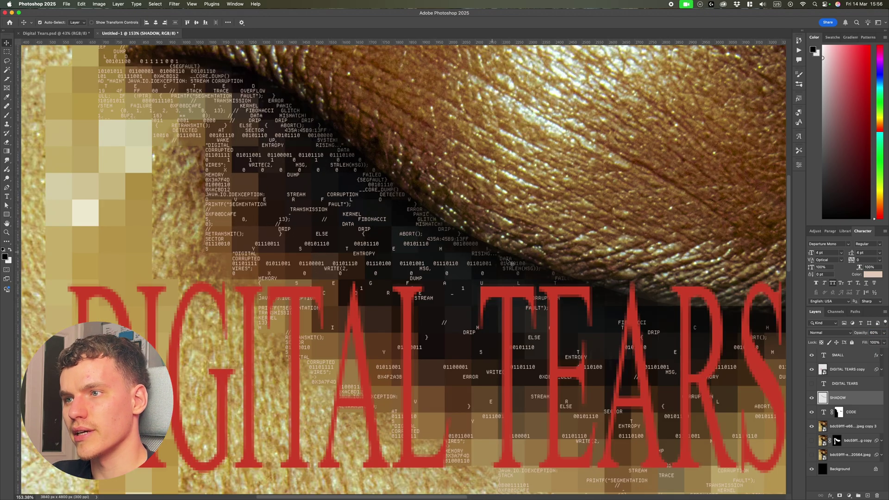
{"action": "scroll", "coordinate": [593, 296], "scroll_direction": "down", "scroll_amount": 1}
{"action": "left_click_drag", "start_coordinate": [616, 358], "coordinate": [595, 336]}
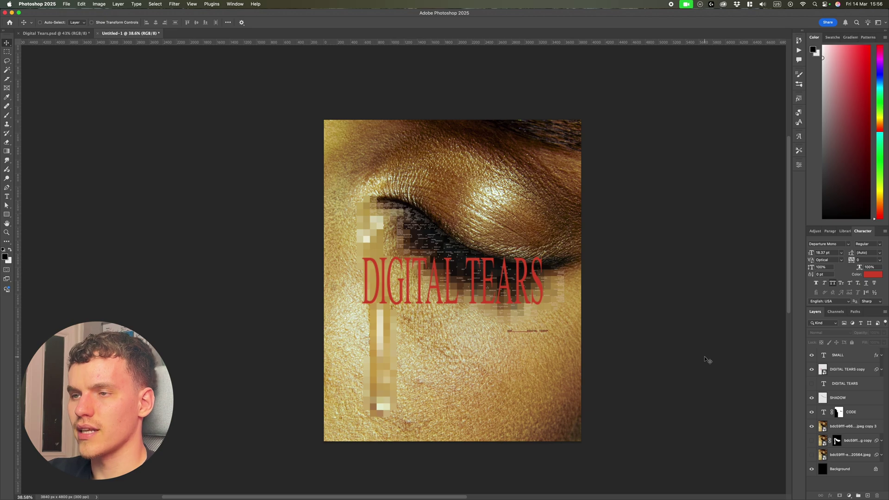
Place the transparent paper-cut texture 44 on top, scale it to about 46% to cover the canvas, and set its opacity to 60%
{"action": "key", "text": "super+0"}
{"action": "left_click_drag", "start_coordinate": [888, 167], "coordinate": [395, 277]}
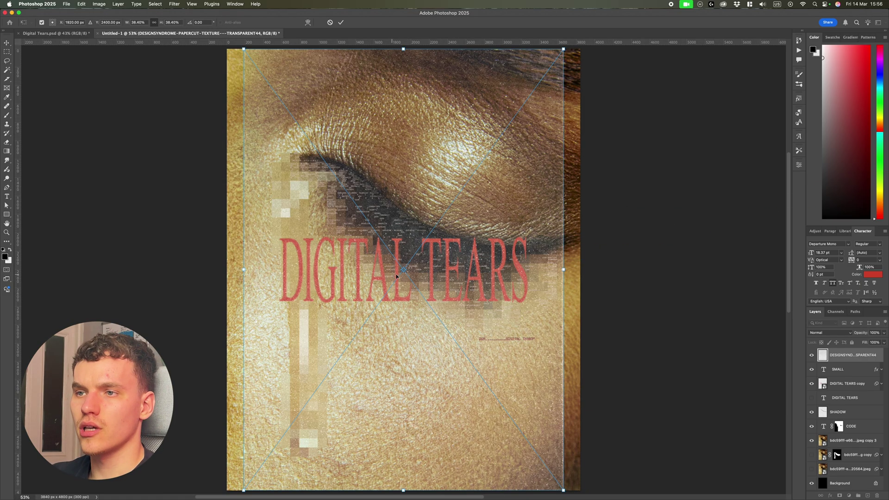
{"action": "left_click_drag", "start_coordinate": [564, 269], "coordinate": [546, 309]}
{"action": "scroll", "coordinate": [579, 270], "scroll_direction": "down", "scroll_amount": 4}
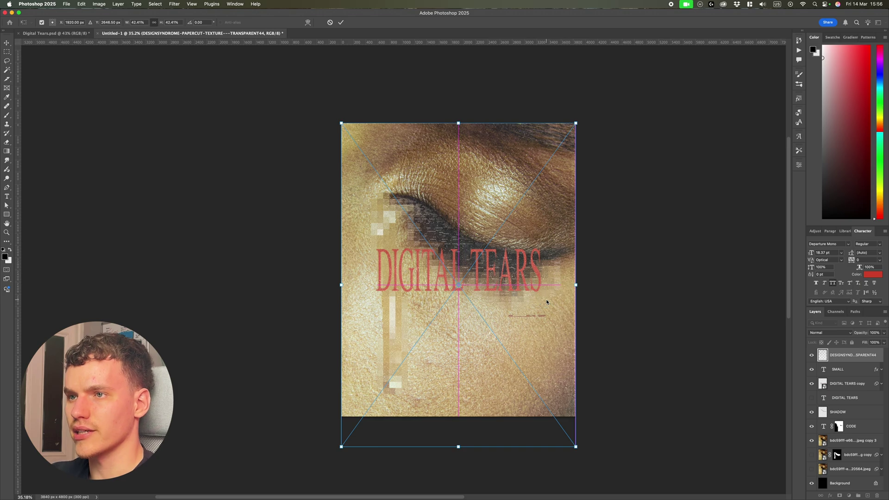
{"action": "scroll", "coordinate": [602, 292], "scroll_direction": "up", "scroll_amount": 1}
{"action": "left_click_drag", "start_coordinate": [620, 291], "coordinate": [637, 292]}
{"action": "scroll", "coordinate": [597, 343], "scroll_direction": "up", "scroll_amount": 3}
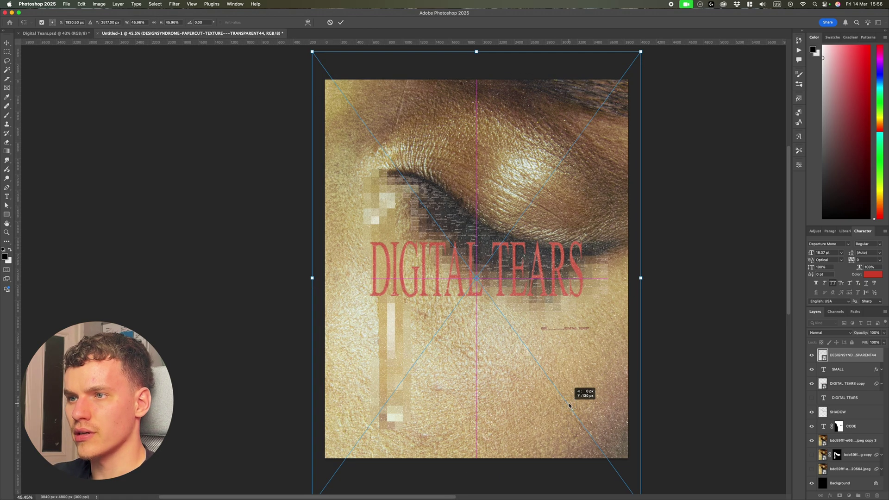
{"action": "key", "text": "Return"}
{"action": "left_click", "coordinate": [874, 333]}
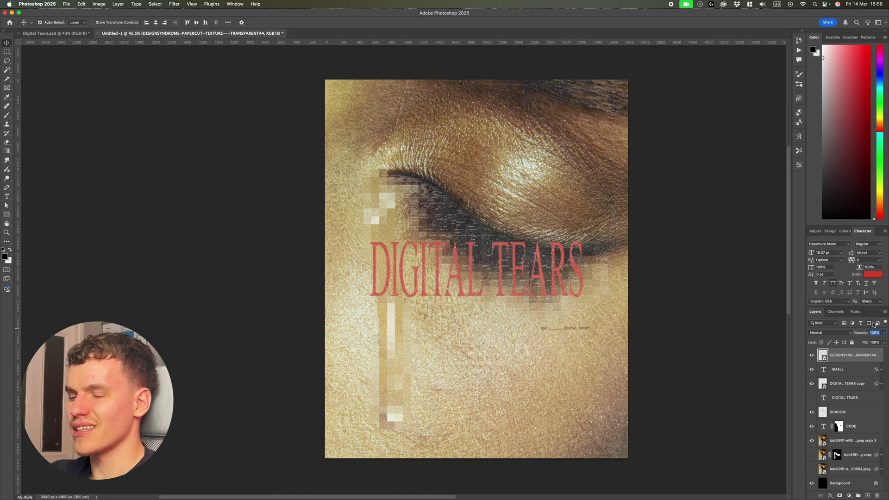
{"action": "type", "text": "5"}
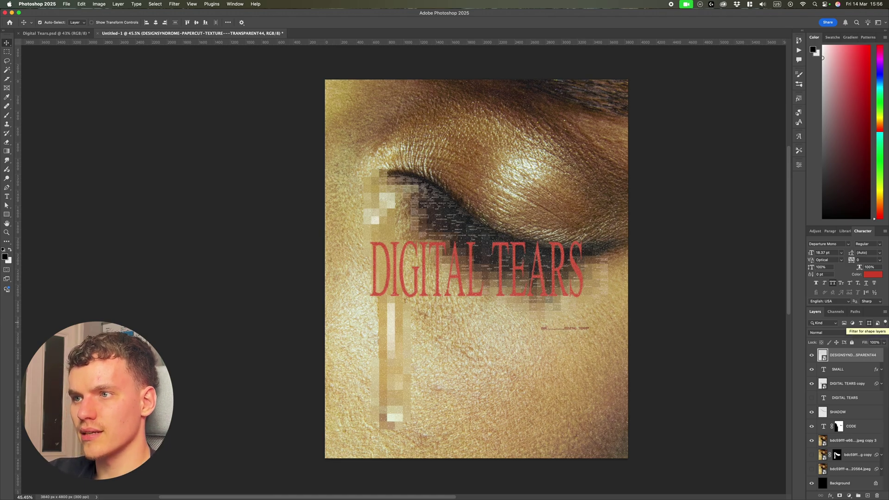
Lower the SHADOW layer's opacity further to soften the shadow around the code text
{"action": "left_click", "coordinate": [838, 412]}
{"action": "scroll", "coordinate": [535, 240], "scroll_direction": "up", "scroll_amount": 5}
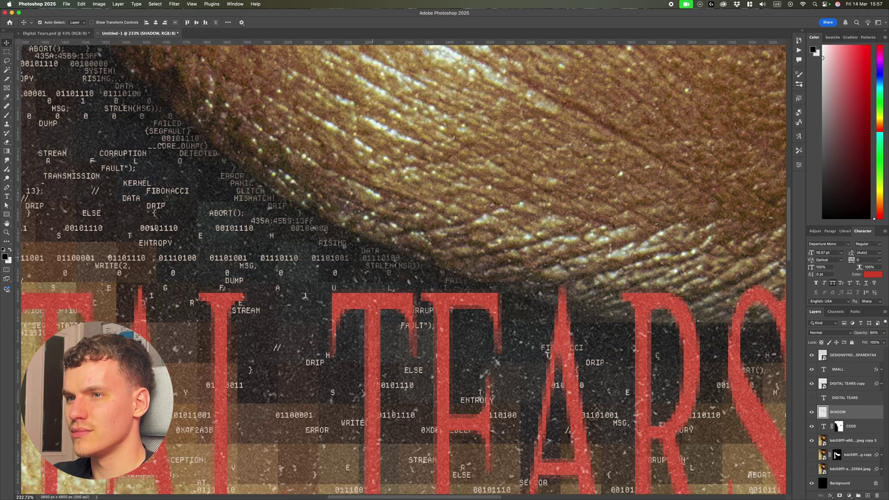
{"action": "scroll", "coordinate": [343, 245], "scroll_direction": "down", "scroll_amount": 8}
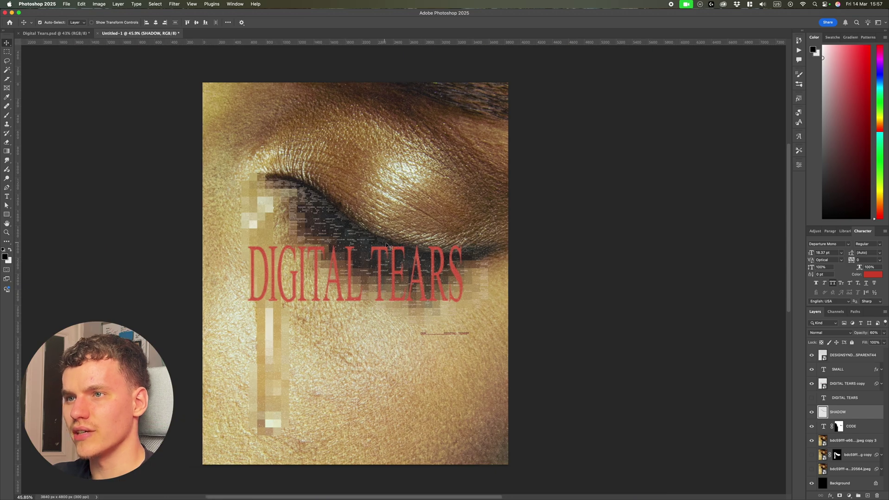
{"action": "scroll", "coordinate": [386, 245], "scroll_direction": "up", "scroll_amount": 3}
{"action": "left_click", "coordinate": [883, 332]}
{"action": "left_click_drag", "start_coordinate": [871, 342], "coordinate": [863, 343]}
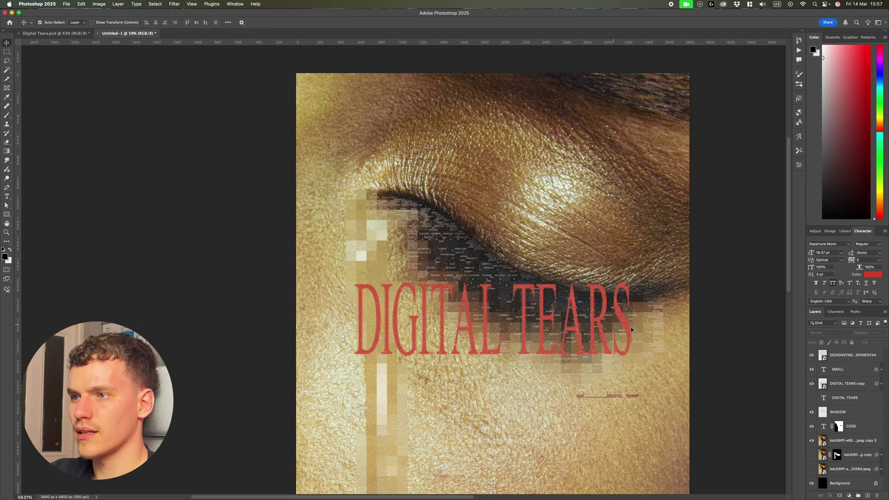
{"action": "scroll", "coordinate": [708, 339], "scroll_direction": "down", "scroll_amount": 2}
{"action": "scroll", "coordinate": [708, 340], "scroll_direction": "down", "scroll_amount": 2}
Apply a Levels adjustment to the paper-cut texture layer, strongly raising the input black point and adjusting the midtones and white point
{"action": "left_click", "coordinate": [843, 355]}
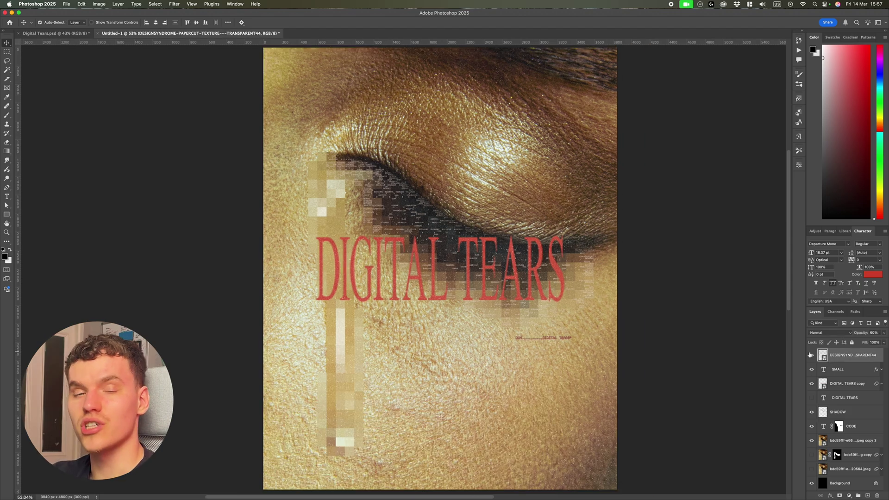
{"action": "scroll", "coordinate": [602, 234], "scroll_direction": "down", "scroll_amount": 5}
{"action": "scroll", "coordinate": [585, 210], "scroll_direction": "up", "scroll_amount": 5}
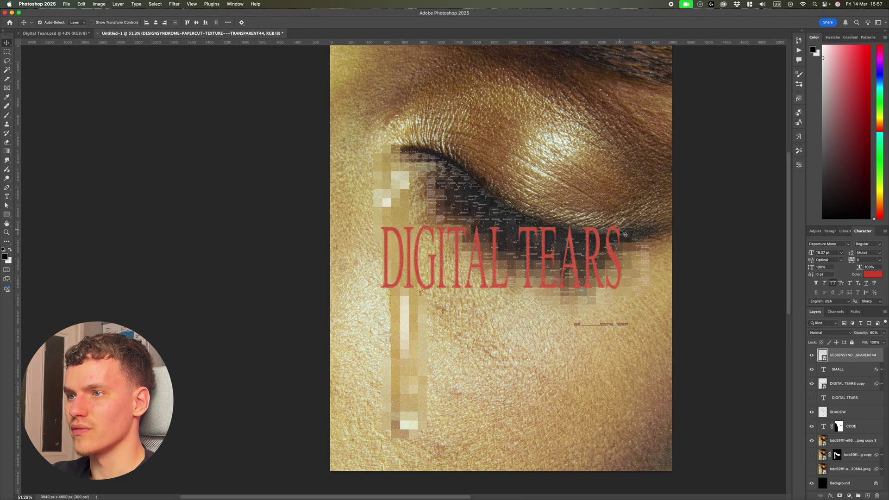
{"action": "key", "text": "super+0"}
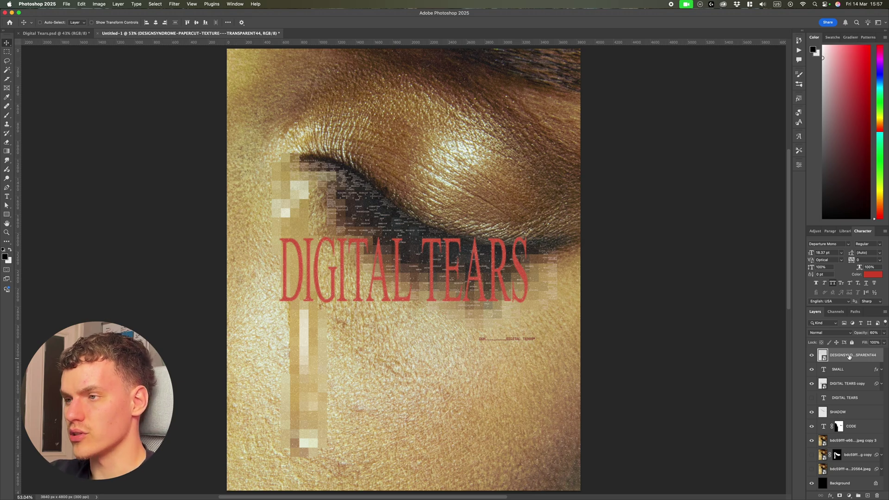
{"action": "key", "text": "super+l"}
{"action": "left_click_drag", "start_coordinate": [367, 136], "coordinate": [473, 72]}
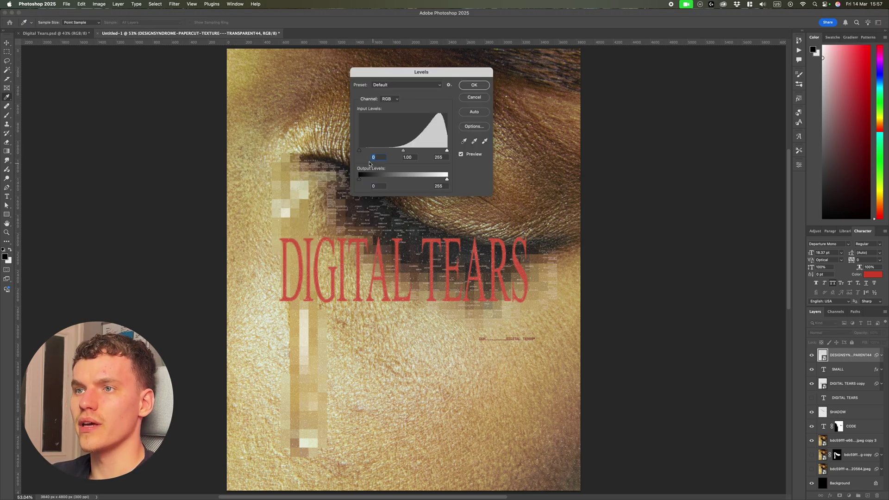
{"action": "left_click_drag", "start_coordinate": [359, 150], "coordinate": [427, 151]}
{"action": "left_click_drag", "start_coordinate": [408, 150], "coordinate": [421, 150]}
{"action": "left_click_drag", "start_coordinate": [434, 150], "coordinate": [442, 151]}
{"action": "left_click_drag", "start_coordinate": [444, 72], "coordinate": [721, 162]}
{"action": "scroll", "coordinate": [547, 228], "scroll_direction": "down", "scroll_amount": 5, "text": "alt"}
{"action": "scroll", "coordinate": [547, 228], "scroll_direction": "up", "scroll_amount": 4, "text": "alt"}
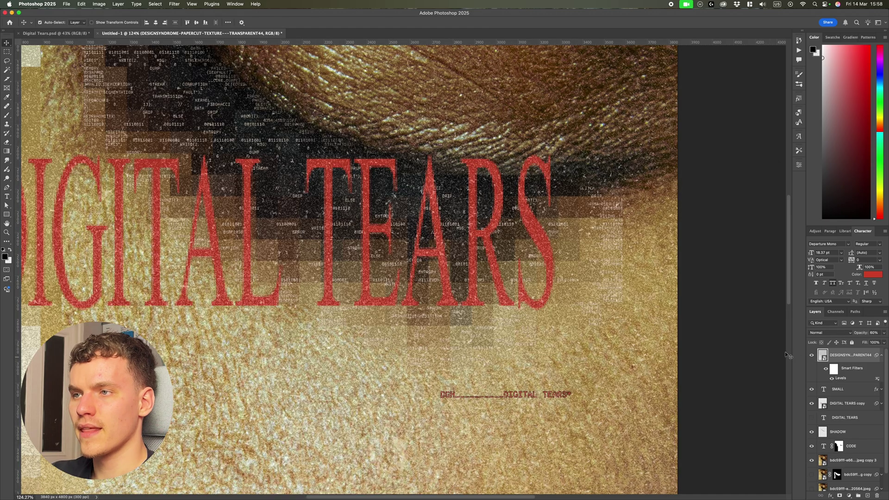
Compare the poster with and without the texture's Levels filter, and collapse the texture layer's filter list
{"action": "scroll", "coordinate": [785, 355], "scroll_direction": "down", "scroll_amount": 8, "text": "alt"}
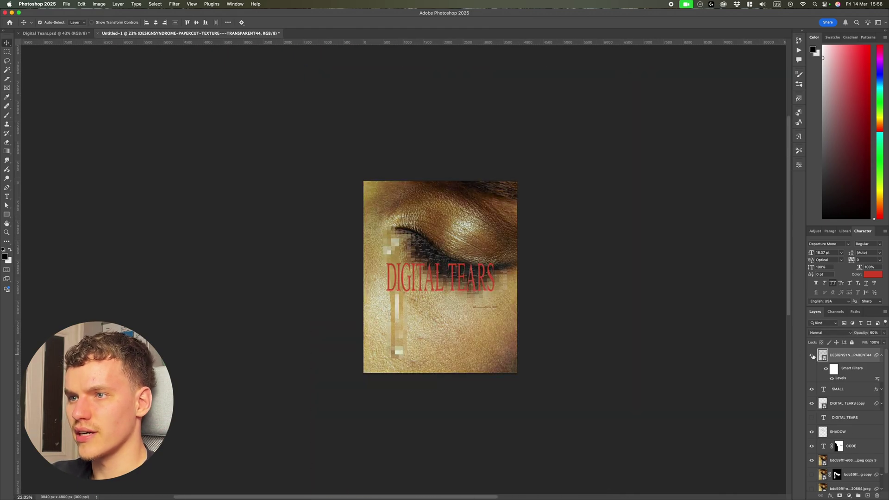
{"action": "scroll", "coordinate": [600, 343], "scroll_direction": "up", "scroll_amount": 4, "text": "alt"}
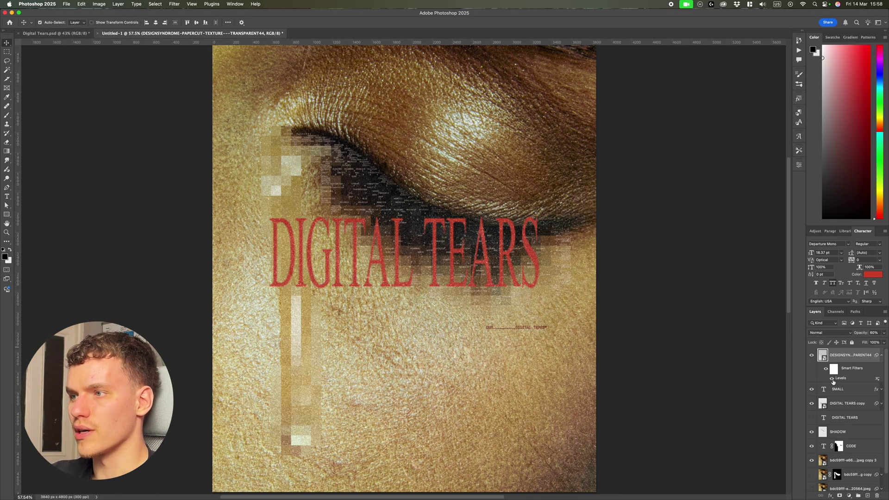
{"action": "scroll", "coordinate": [660, 350], "scroll_direction": "down", "scroll_amount": 1, "text": "alt"}
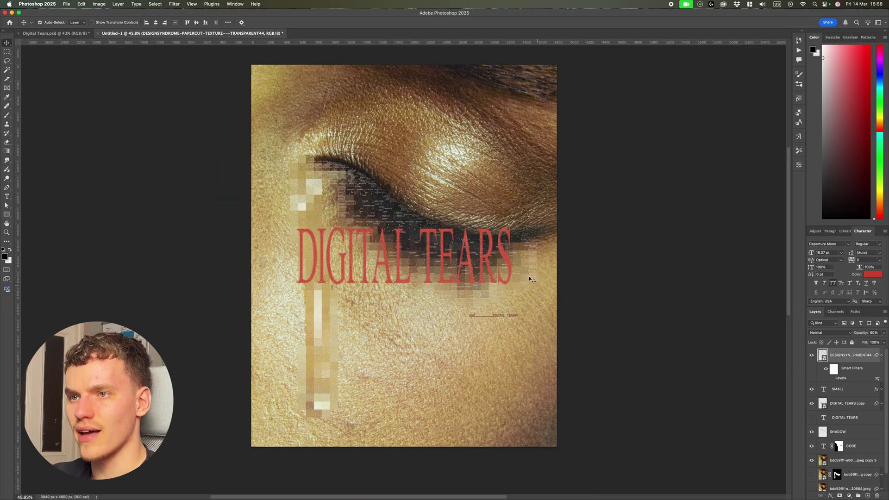
{"action": "left_click", "coordinate": [832, 379]}
{"action": "left_click", "coordinate": [650, 347]}
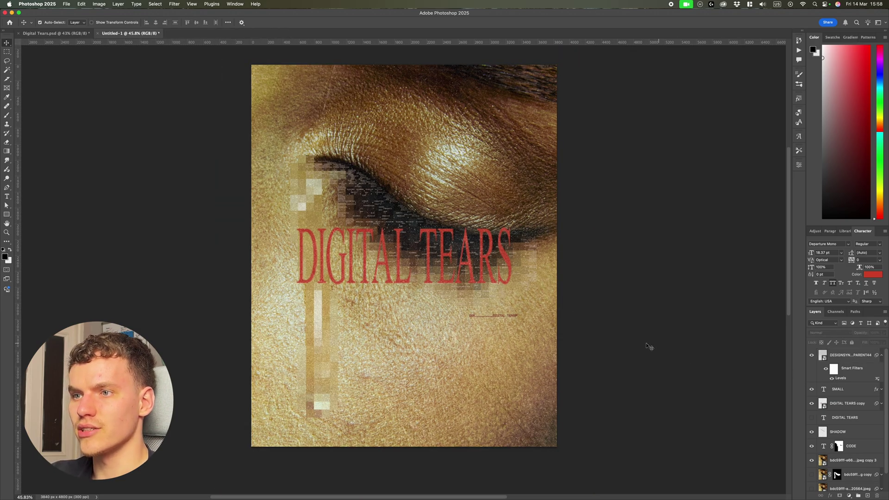
{"action": "left_click", "coordinate": [881, 355]}
{"action": "scroll", "coordinate": [730, 327], "scroll_direction": "left", "scroll_amount": 3}
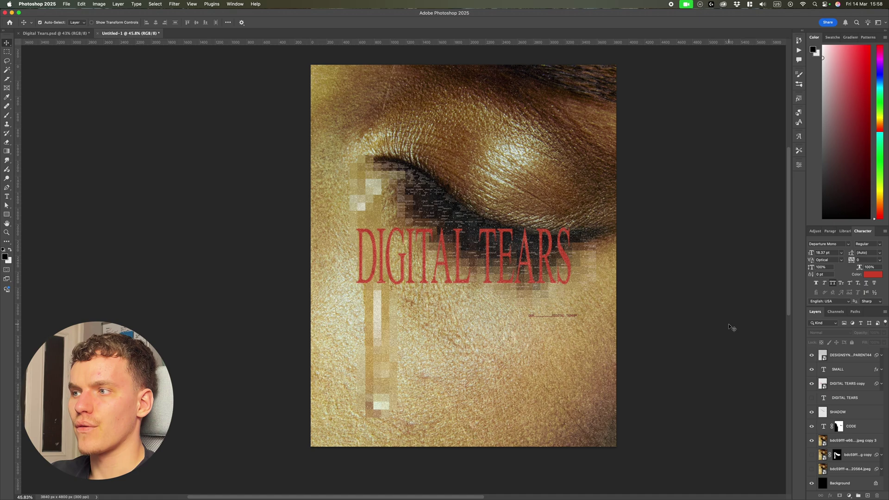
Add a solid colour fill layer in grey #737373 above all other layers
{"action": "left_click", "coordinate": [849, 495]}
{"action": "left_click", "coordinate": [852, 378]}
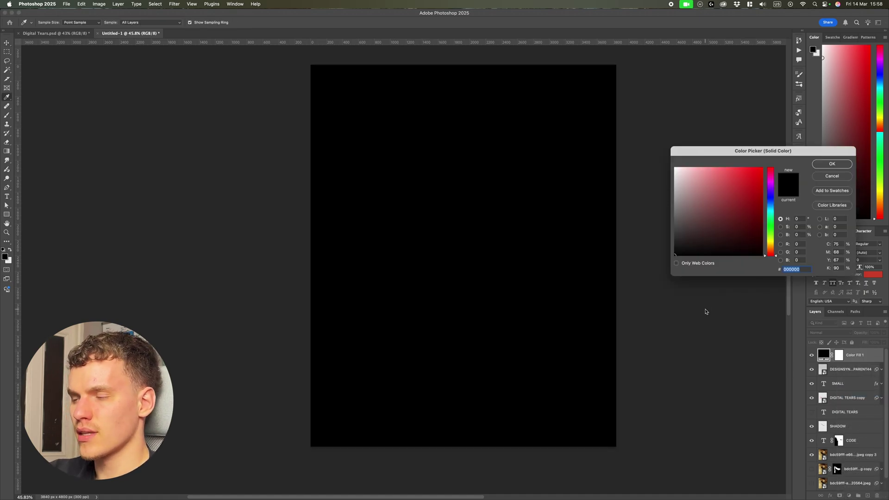
{"action": "type", "text": "737373"}
{"action": "key", "text": "Return"}
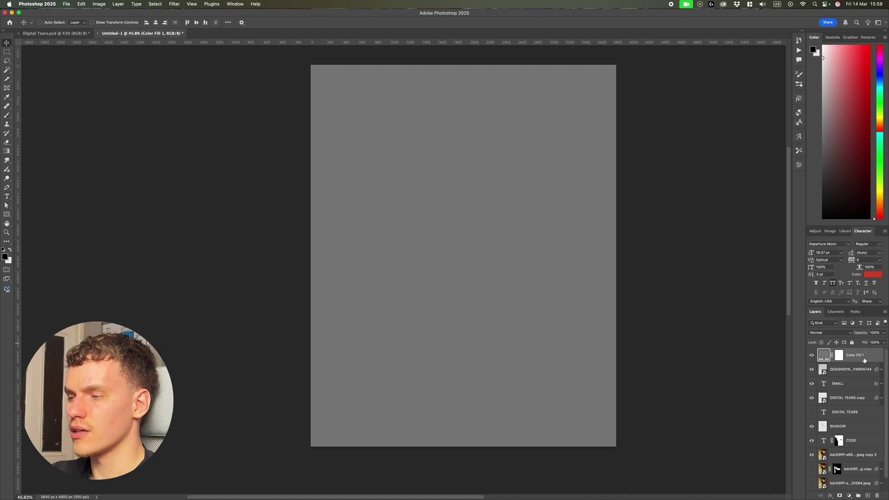
Convert the grey fill layer to a smart object and apply a Camera Raw filter with grain set to 100
{"action": "left_click", "coordinate": [175, 4]}
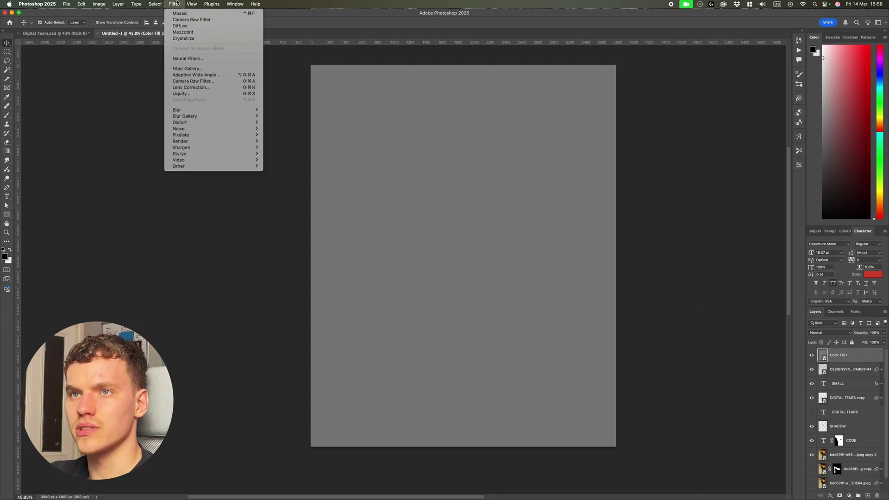
{"action": "left_click", "coordinate": [194, 79]}
{"action": "left_click", "coordinate": [724, 148]}
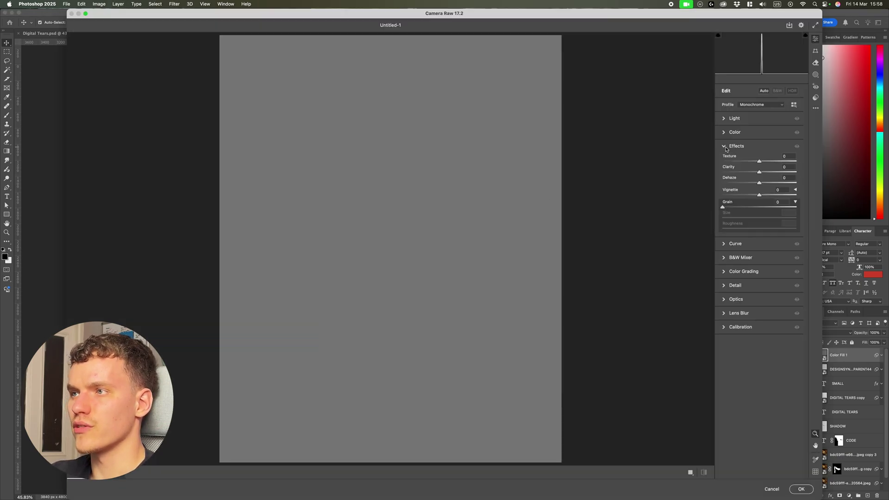
{"action": "left_click", "coordinate": [797, 206]}
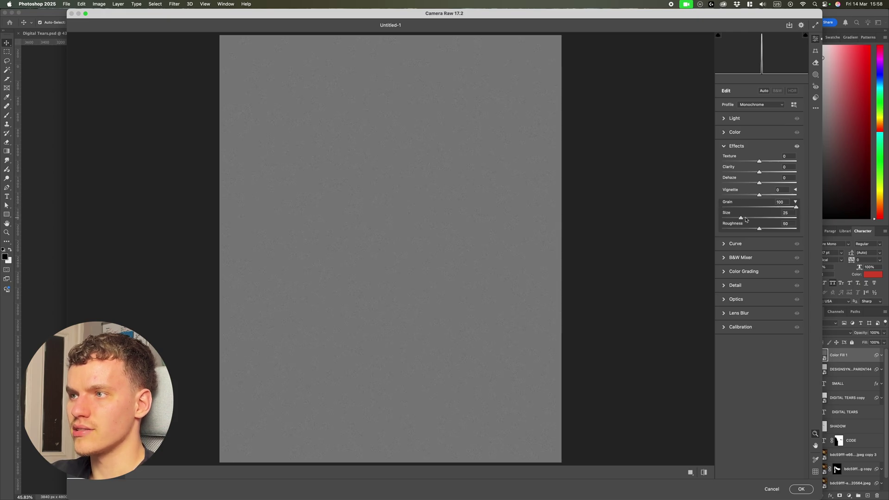
{"action": "key", "text": "Return"}
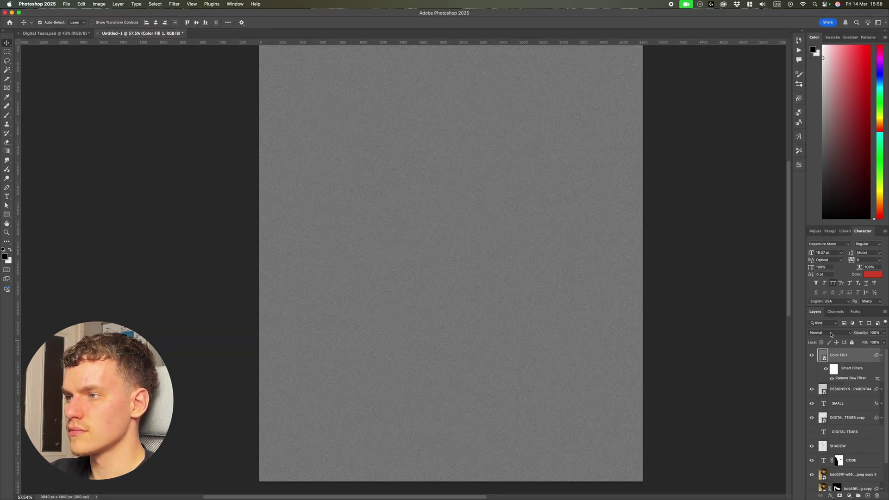
Set the grey grain layer's blend mode to Overlay and check the grain over the poster up close and at full view
{"action": "left_click", "coordinate": [830, 335]}
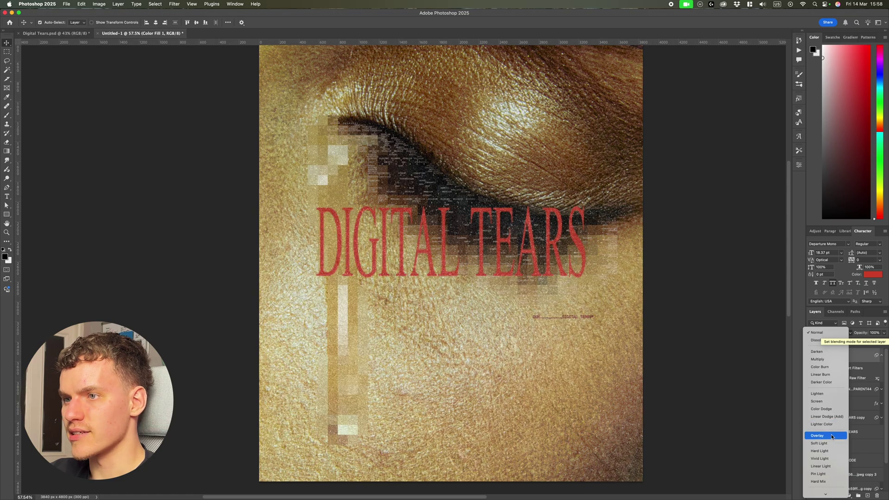
{"action": "left_click", "coordinate": [823, 432]}
{"action": "scroll", "coordinate": [513, 355], "scroll_direction": "up", "scroll_amount": 5}
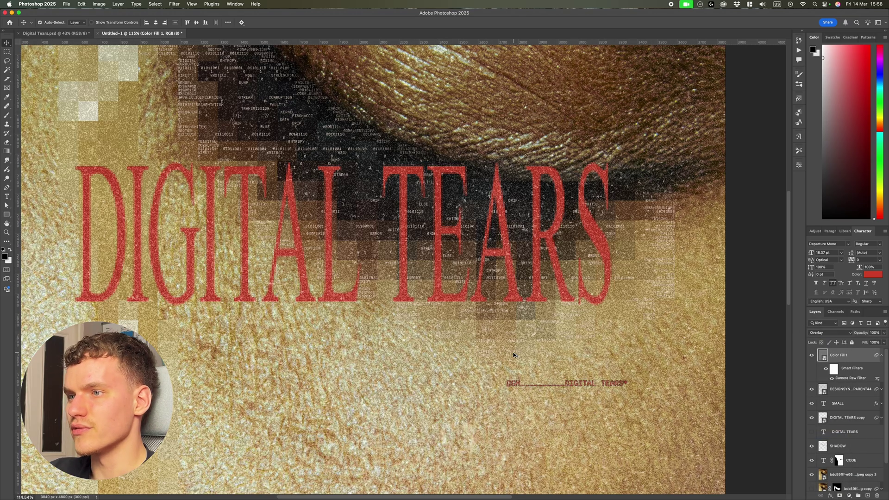
{"action": "scroll", "coordinate": [493, 265], "scroll_direction": "up", "scroll_amount": 5}
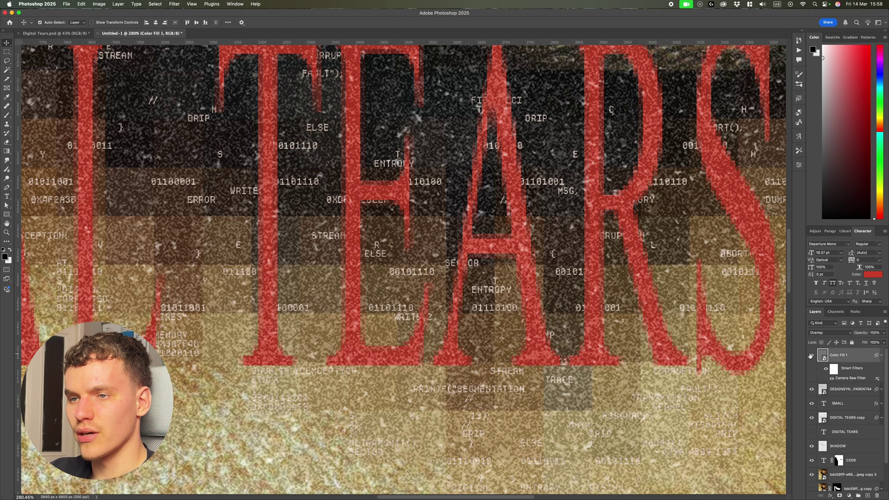
{"action": "scroll", "coordinate": [720, 343], "scroll_direction": "down", "scroll_amount": 4}
{"action": "key", "text": "super+0"}
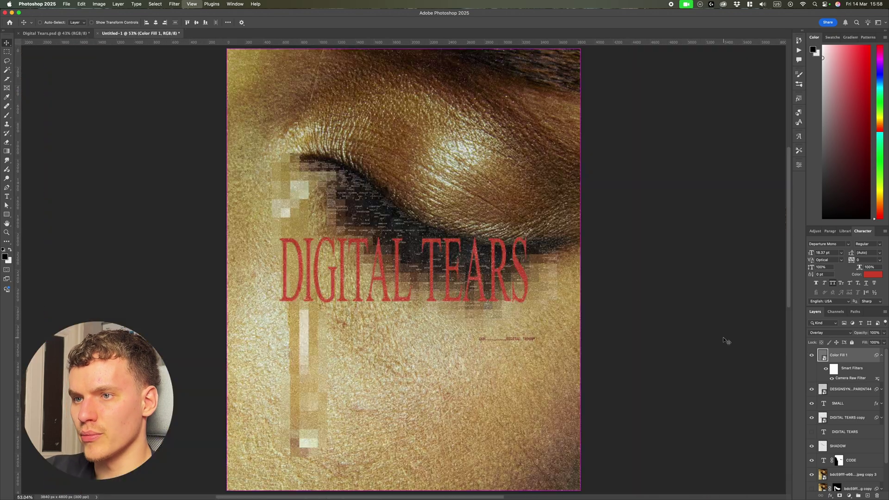
{"action": "left_click", "coordinate": [680, 319]}
{"action": "scroll", "coordinate": [671, 316], "scroll_direction": "down", "scroll_amount": 5}
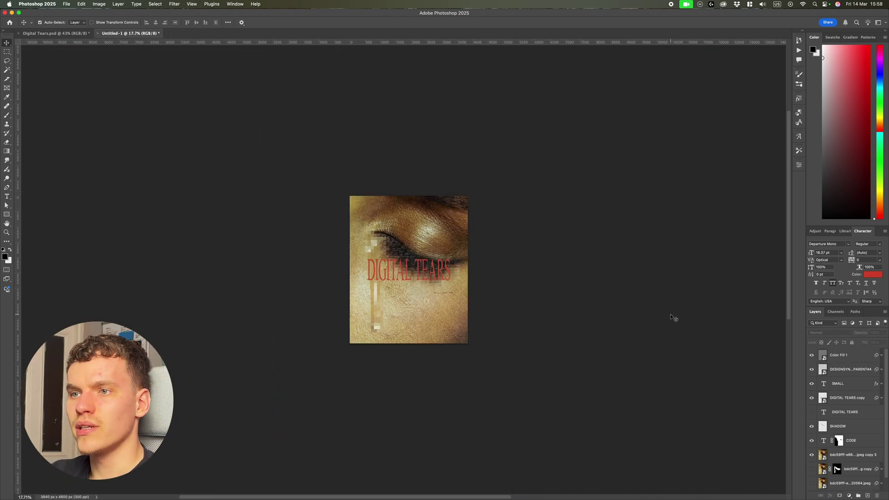
{"action": "scroll", "coordinate": [671, 316], "scroll_direction": "up", "scroll_amount": 10}
{"action": "scroll", "coordinate": [660, 313], "scroll_direction": "down", "scroll_amount": 4}
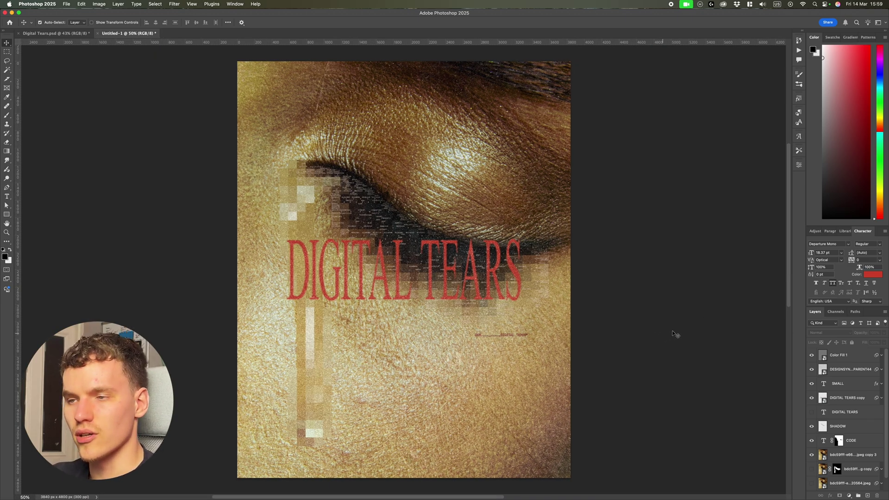
{"action": "scroll", "coordinate": [674, 333], "scroll_direction": "down", "scroll_amount": 1}
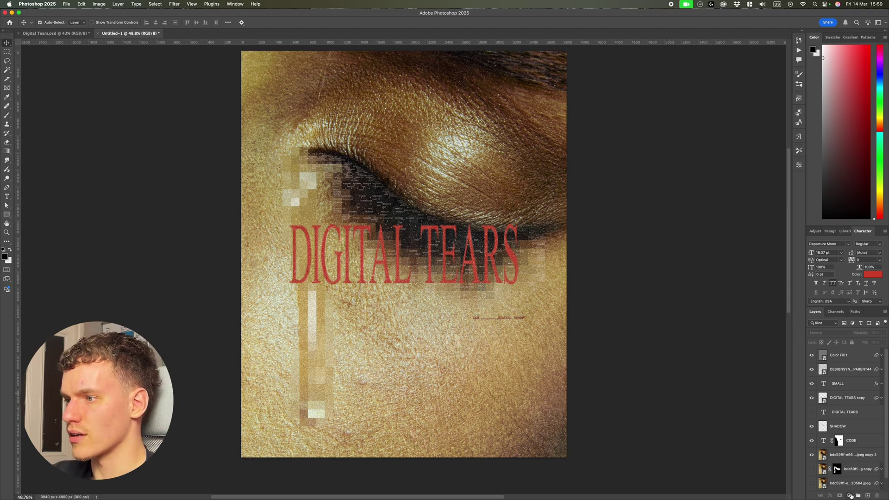
Add a Vibrance adjustment layer above all other layers with vibrance at +30 and saturation at +5
{"action": "left_click", "coordinate": [851, 496]}
{"action": "left_click", "coordinate": [847, 399]}
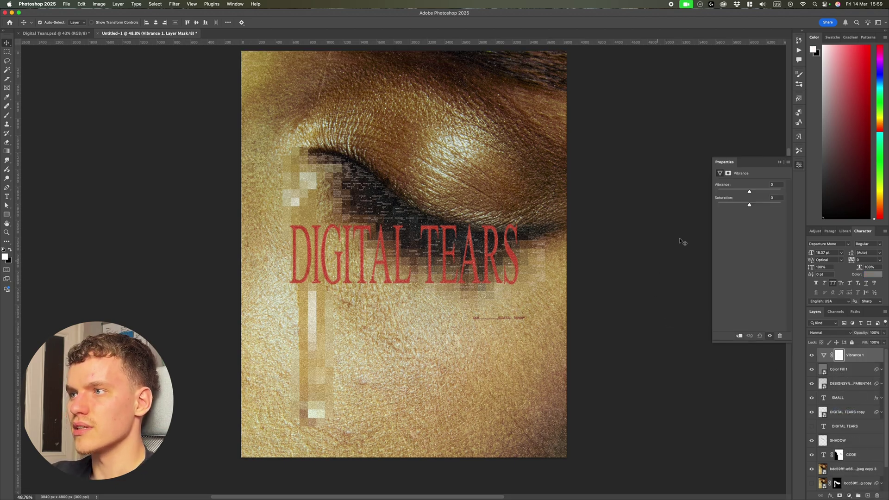
{"action": "mouse_move", "coordinate": [749, 191]}
{"action": "left_mouse_down"}
{"action": "mouse_move", "coordinate": [772, 190]}
{"action": "mouse_move", "coordinate": [761, 191]}
{"action": "left_mouse_up"}
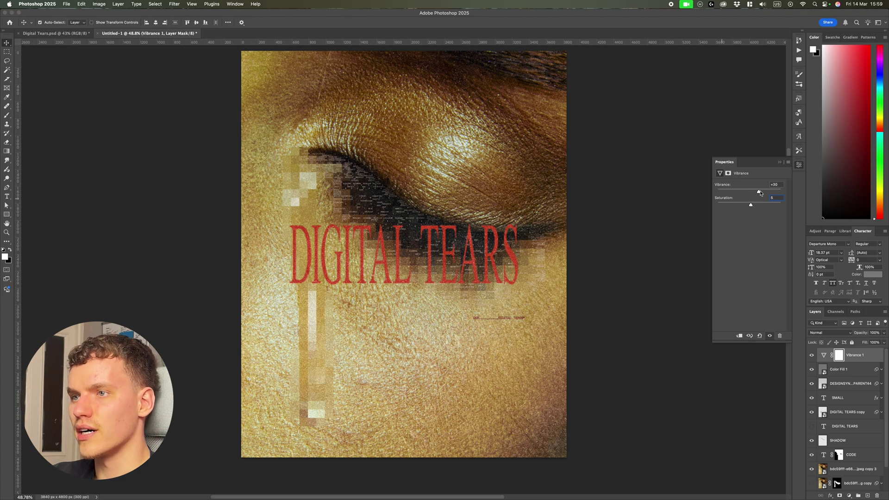
{"action": "left_click", "coordinate": [776, 204]}
{"action": "mouse_move", "coordinate": [776, 204]}
{"action": "left_mouse_down"}
{"action": "mouse_move", "coordinate": [755, 204]}
{"action": "mouse_move", "coordinate": [762, 193]}
{"action": "left_mouse_up"}
{"action": "key", "text": "super+z"}
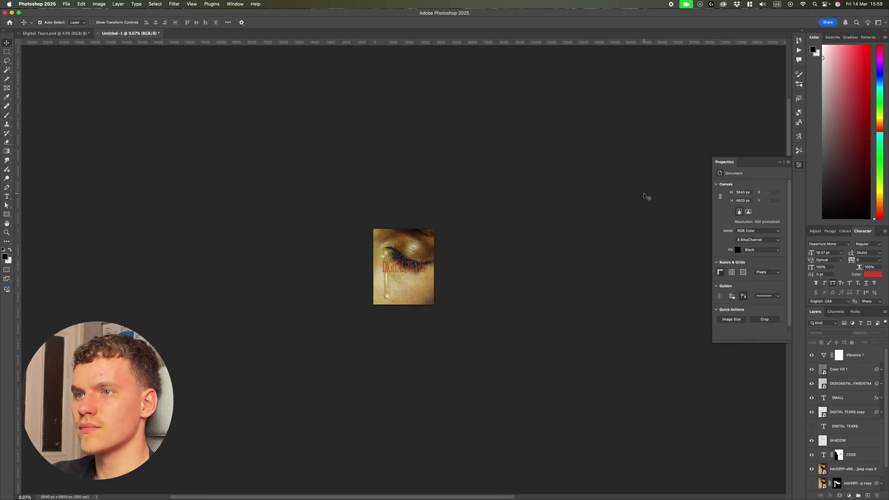
Examine the finished poster's colours, grain and title both close up and as a whole
{"action": "scroll", "coordinate": [422, 259], "scroll_direction": "up", "scroll_amount": 10}
{"action": "scroll", "coordinate": [423, 258], "scroll_direction": "left", "scroll_amount": 3}
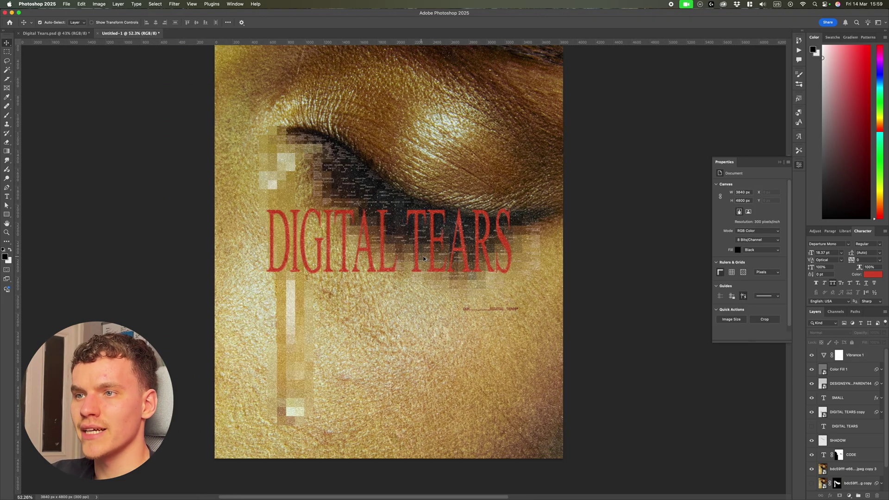
{"action": "scroll", "coordinate": [423, 259], "scroll_direction": "up", "scroll_amount": 5}
{"action": "scroll", "coordinate": [448, 221], "scroll_direction": "down", "scroll_amount": 5}
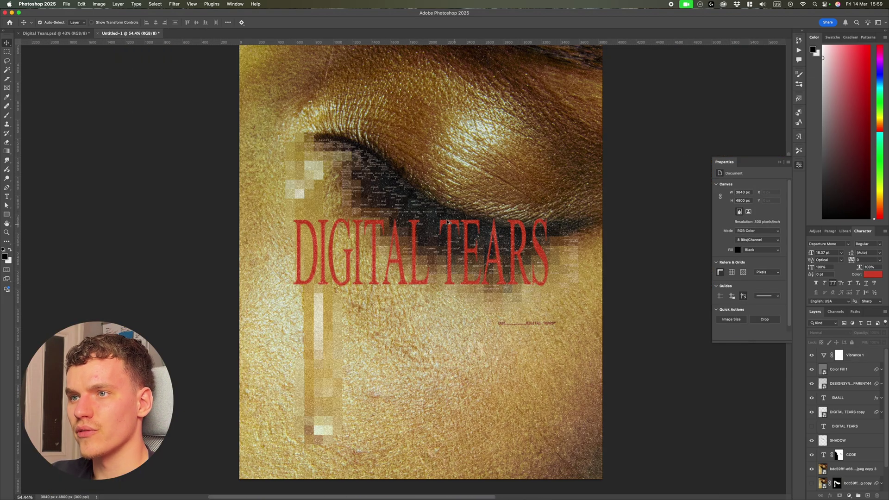
{"action": "scroll", "coordinate": [544, 254], "scroll_direction": "down", "scroll_amount": 2}
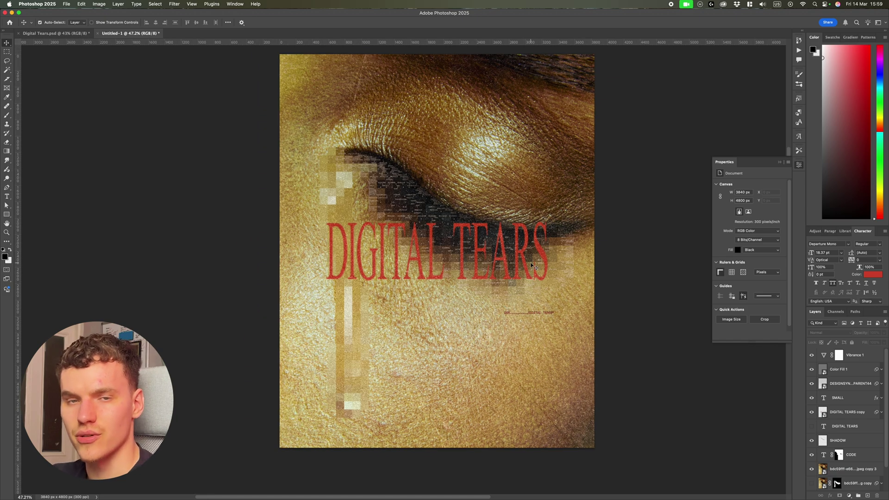
{"action": "scroll", "coordinate": [663, 266], "scroll_direction": "up", "scroll_amount": 2}
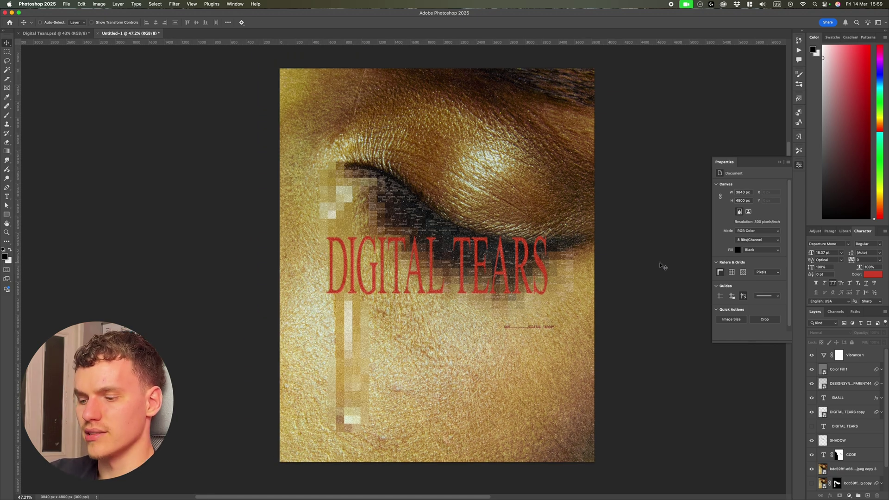
{"action": "scroll", "coordinate": [663, 266], "scroll_direction": "up", "scroll_amount": 2}
{"action": "scroll", "coordinate": [663, 266], "scroll_direction": "down", "scroll_amount": 2}
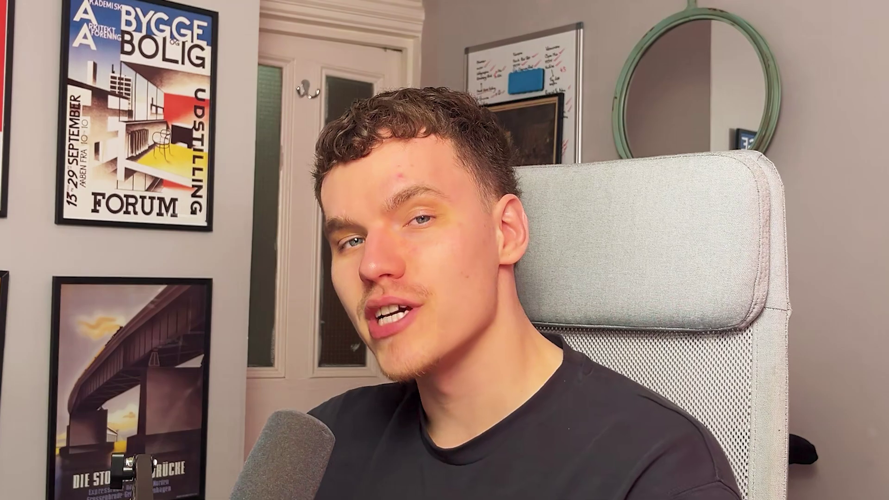